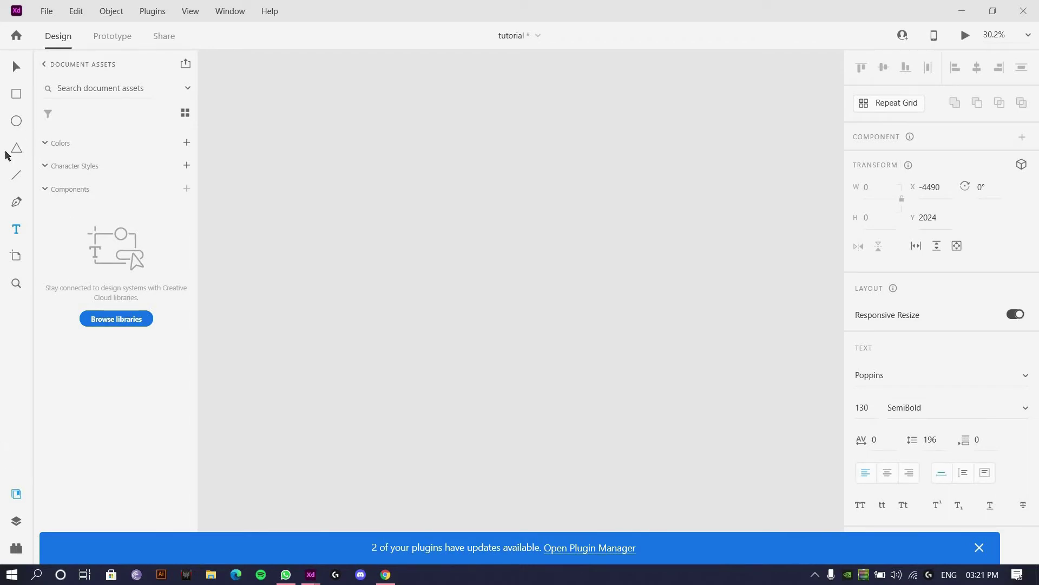
{"action": "left_click", "coordinate": [15, 256]}
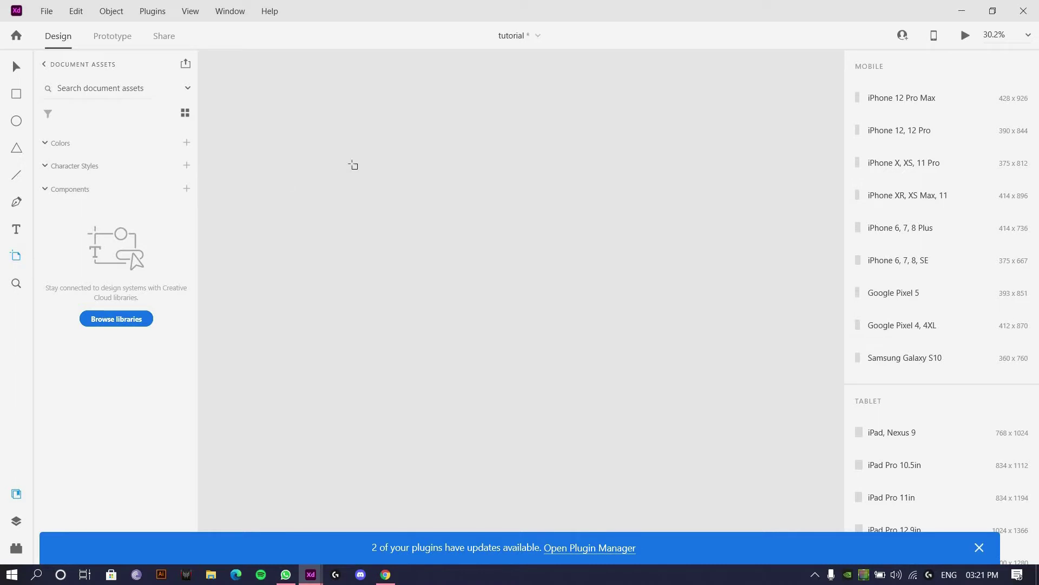
{"action": "left_click", "coordinate": [530, 271]}
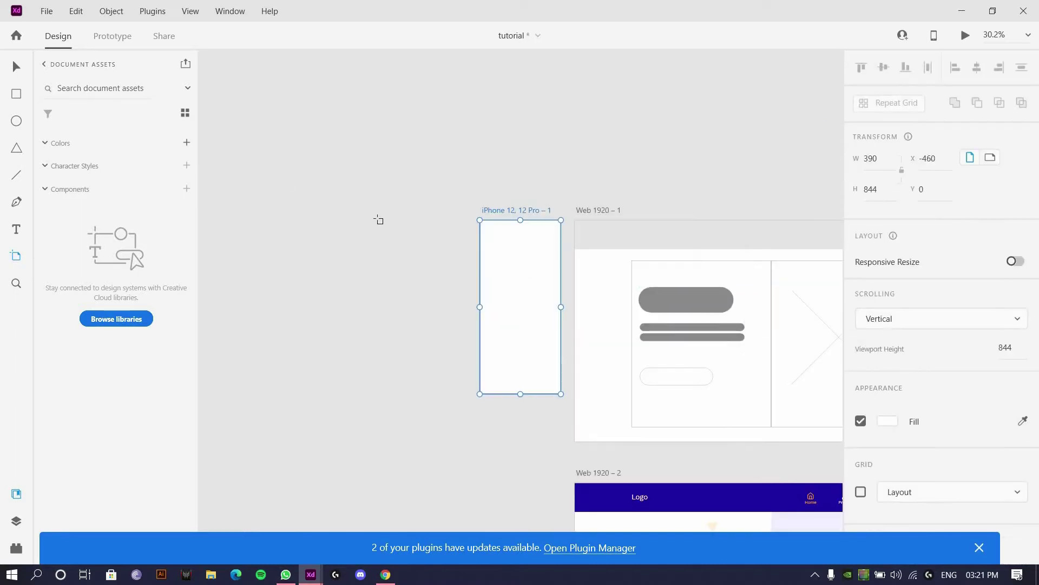
{"action": "key", "text": "Delete"}
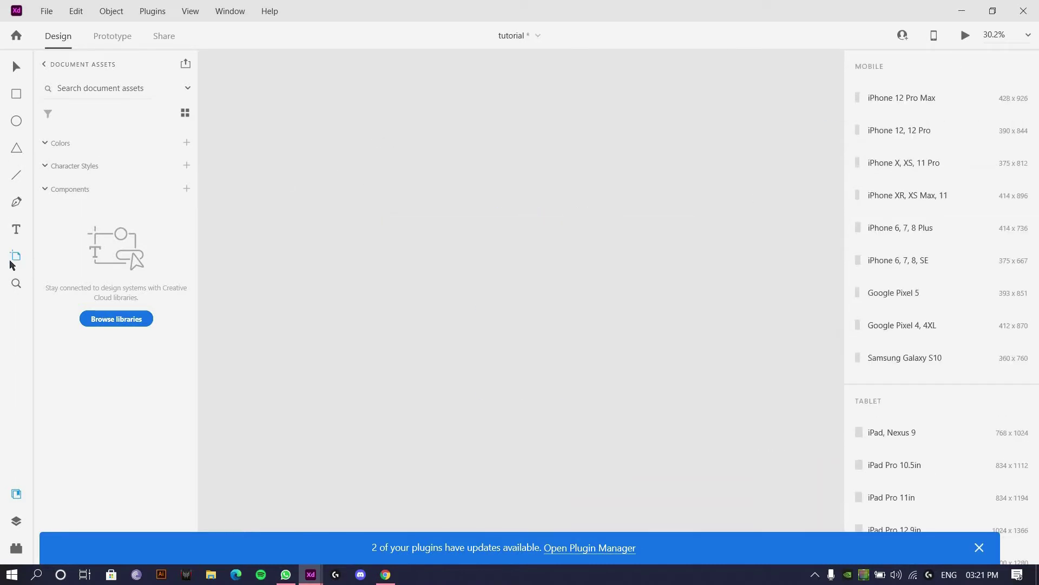
Step: Add a blank Web 1920 artboard from the web/desktop presets
{"action": "scroll", "coordinate": [931, 234], "scroll_direction": "down", "scroll_amount": 5}
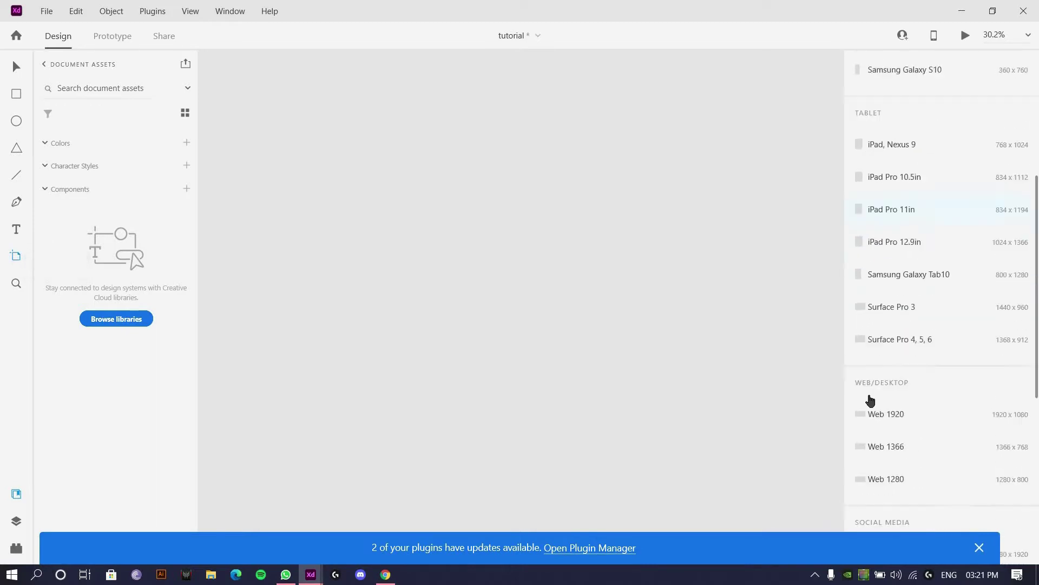
{"action": "scroll", "coordinate": [870, 401], "scroll_direction": "down", "scroll_amount": 2}
{"action": "left_click", "coordinate": [866, 321]}
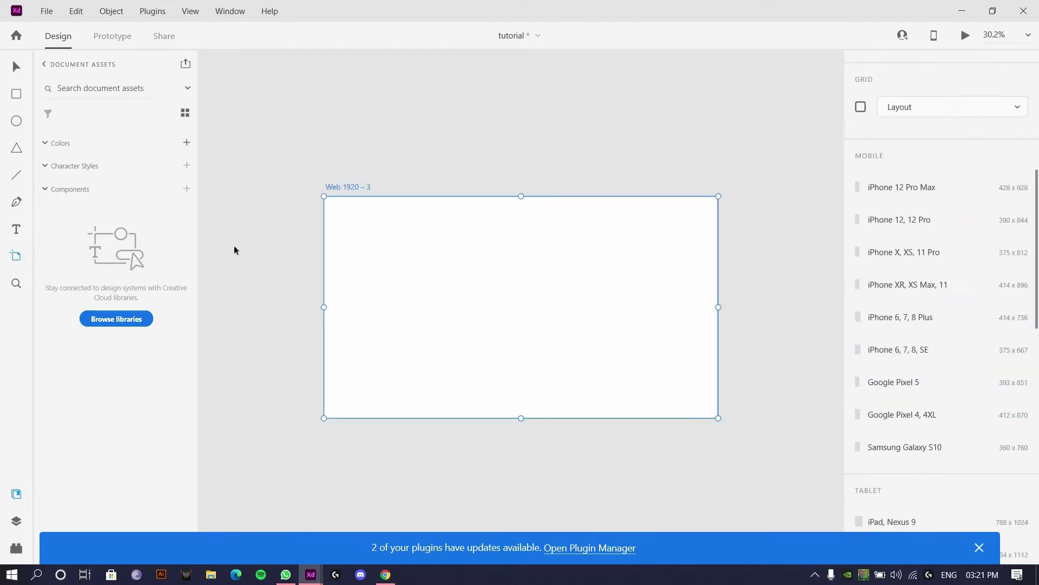
{"action": "key", "text": "v"}
Step: Add the text "Logo" near the new artboard's upper-left corner and move it down so it lies fully inside the artboard
{"action": "scroll", "coordinate": [403, 320], "scroll_direction": "up", "scroll_amount": 6}
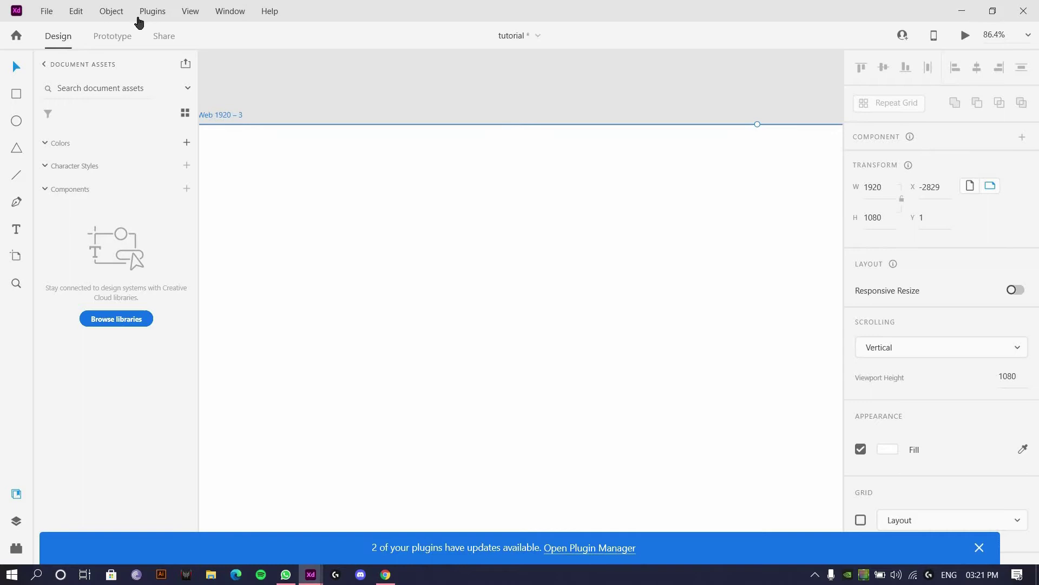
{"action": "scroll", "coordinate": [399, 294], "scroll_direction": "down", "scroll_amount": 3}
{"action": "left_click", "coordinate": [18, 227]}
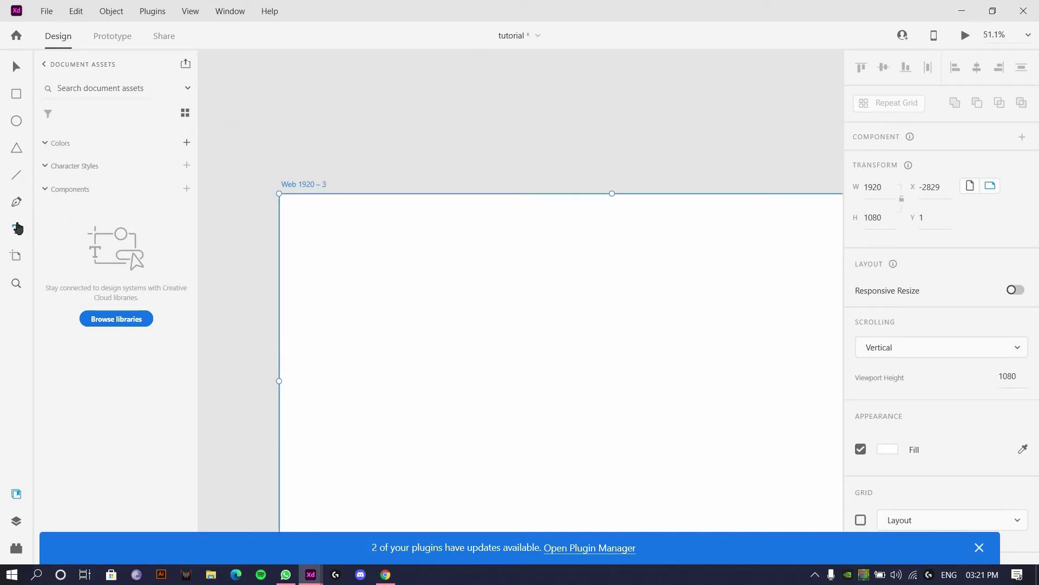
{"action": "left_click", "coordinate": [17, 228]}
{"action": "left_click", "coordinate": [297, 206]}
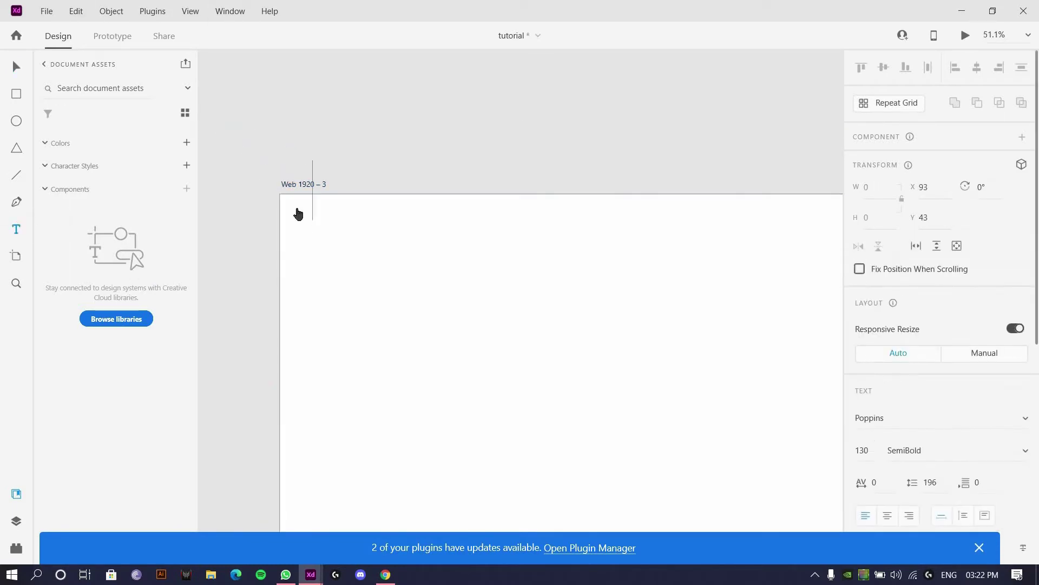
{"action": "type", "text": "Logo"}
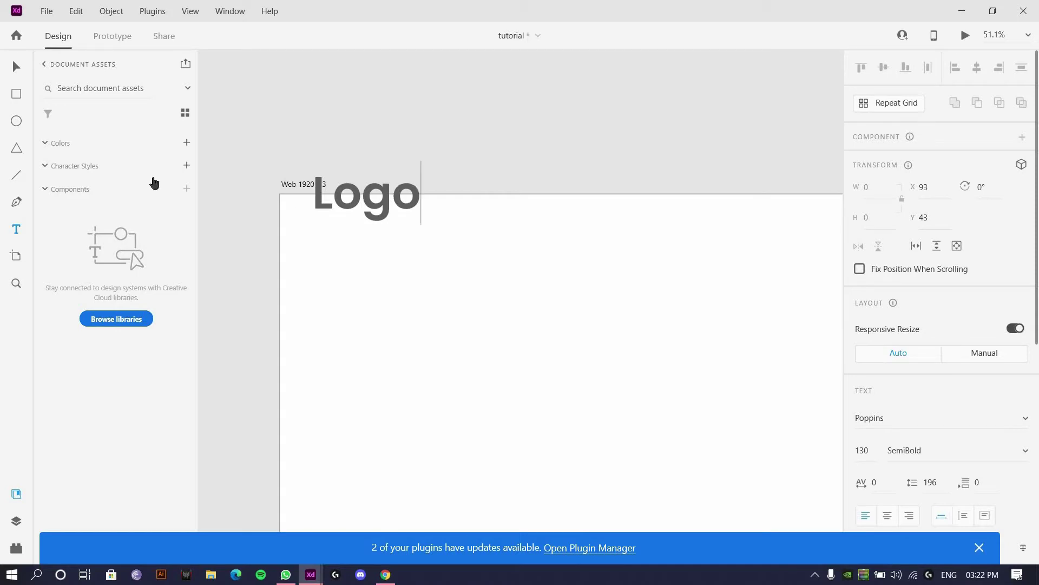
{"action": "left_click", "coordinate": [15, 70]}
{"action": "left_click", "coordinate": [390, 215]}
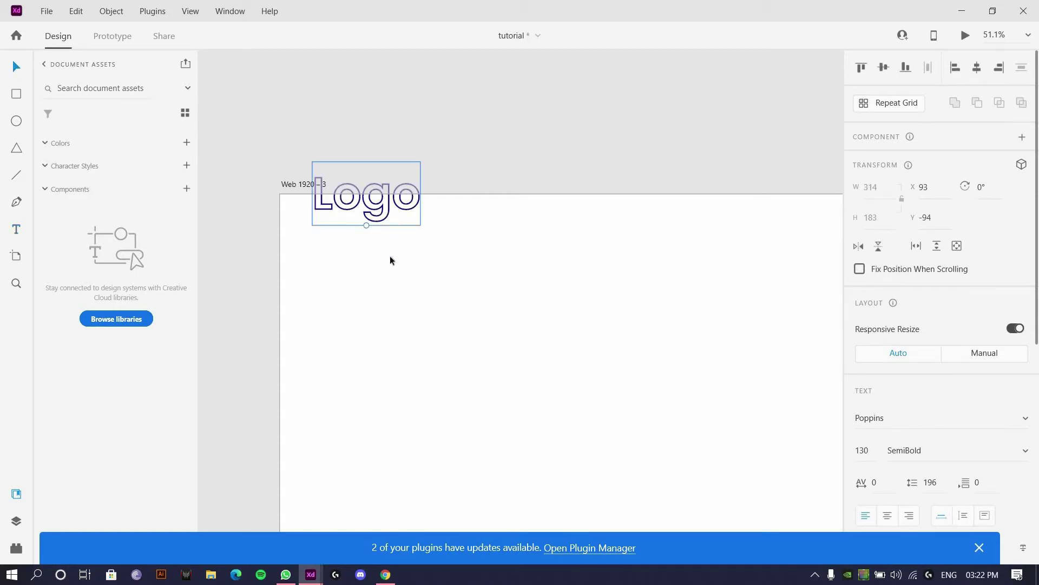
{"action": "left_click_drag", "start_coordinate": [390, 261], "coordinate": [393, 262]}
Step: Replace the Logo text's border with a fill sampled from the dark blue border colour and scale the text down to size 98
{"action": "scroll", "coordinate": [939, 462], "scroll_direction": "down", "scroll_amount": 5}
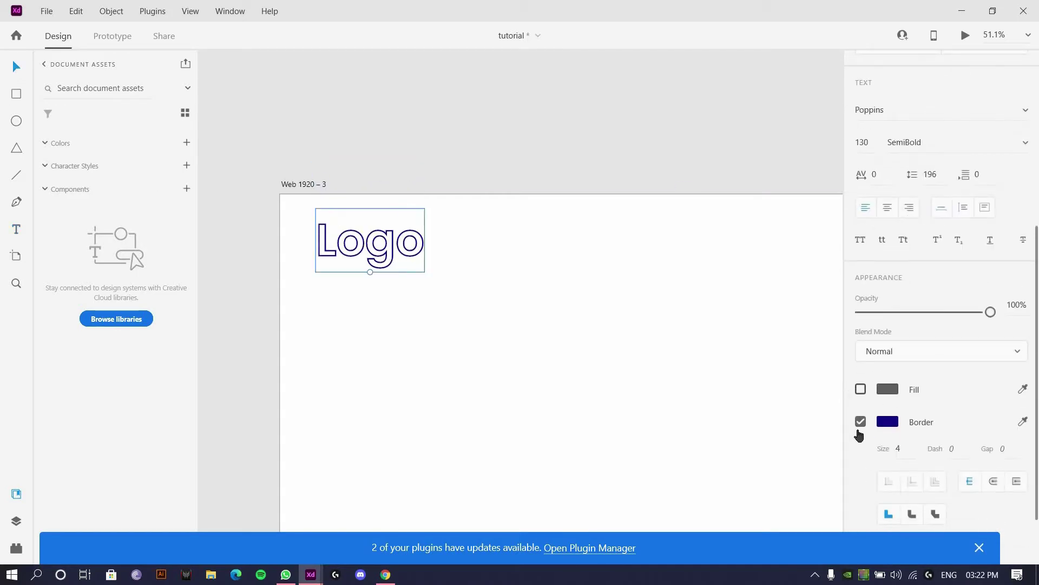
{"action": "key", "text": "ctrl+z"}
{"action": "left_click", "coordinate": [860, 422]}
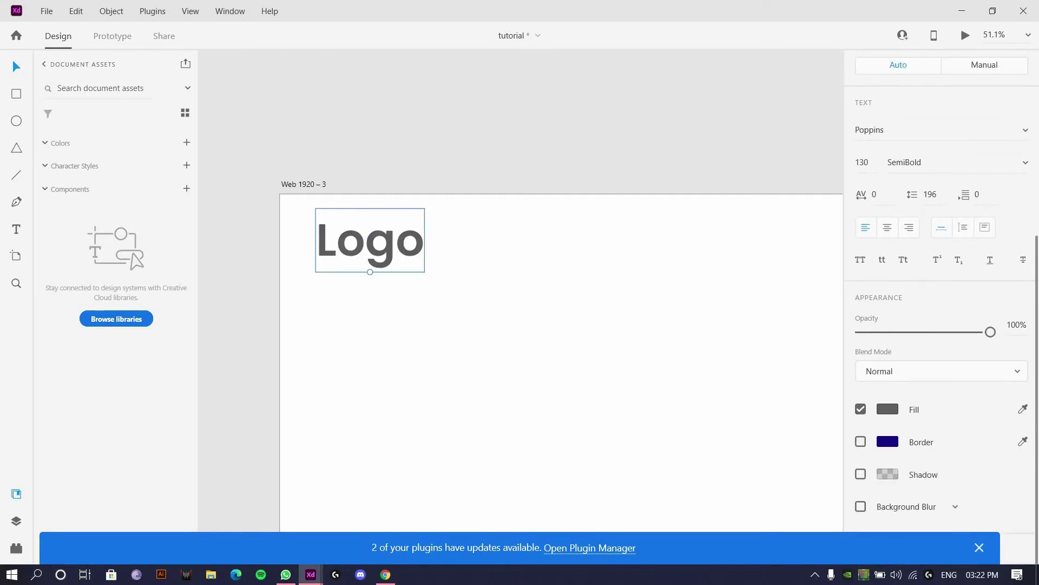
{"action": "left_click", "coordinate": [1023, 408]}
{"action": "left_click", "coordinate": [888, 442]}
{"action": "key", "text": "Escape"}
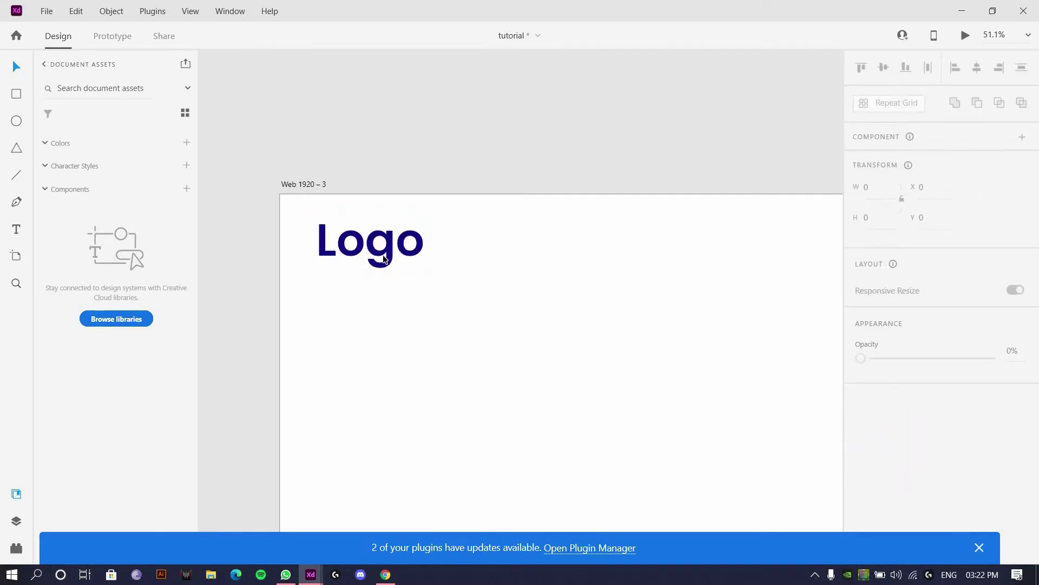
{"action": "left_click", "coordinate": [385, 260]}
{"action": "left_click_drag", "start_coordinate": [368, 269], "coordinate": [371, 256]}
Step: Draw two horizontal lines under the Logo text, about 101 and 66 px wide, leaving a gap around the g's descender
{"action": "scroll", "coordinate": [353, 249], "scroll_direction": "up", "scroll_amount": 10}
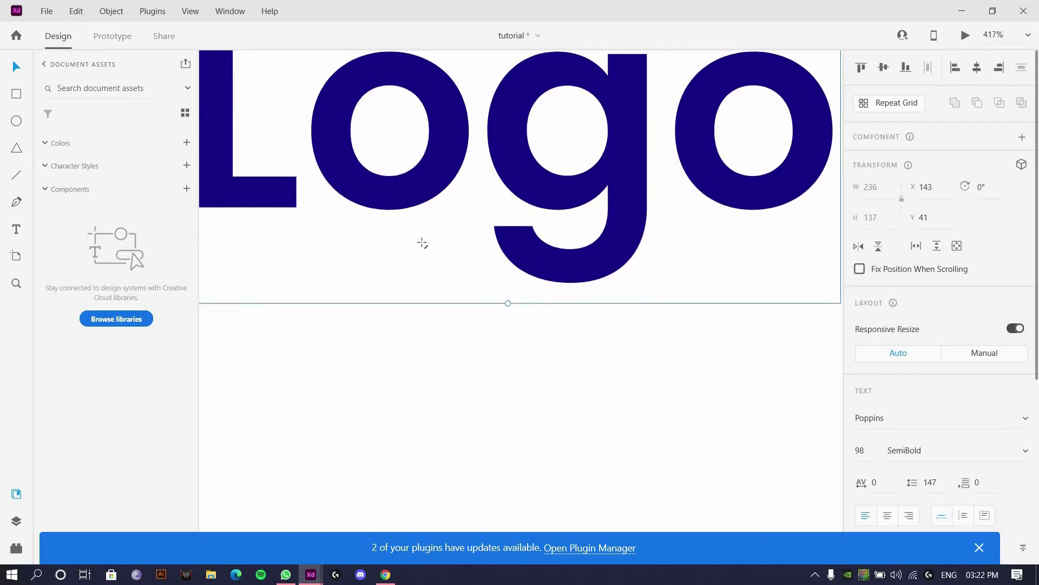
{"action": "scroll", "coordinate": [328, 194], "scroll_direction": "down", "scroll_amount": 1}
{"action": "scroll", "coordinate": [338, 220], "scroll_direction": "left", "scroll_amount": 3}
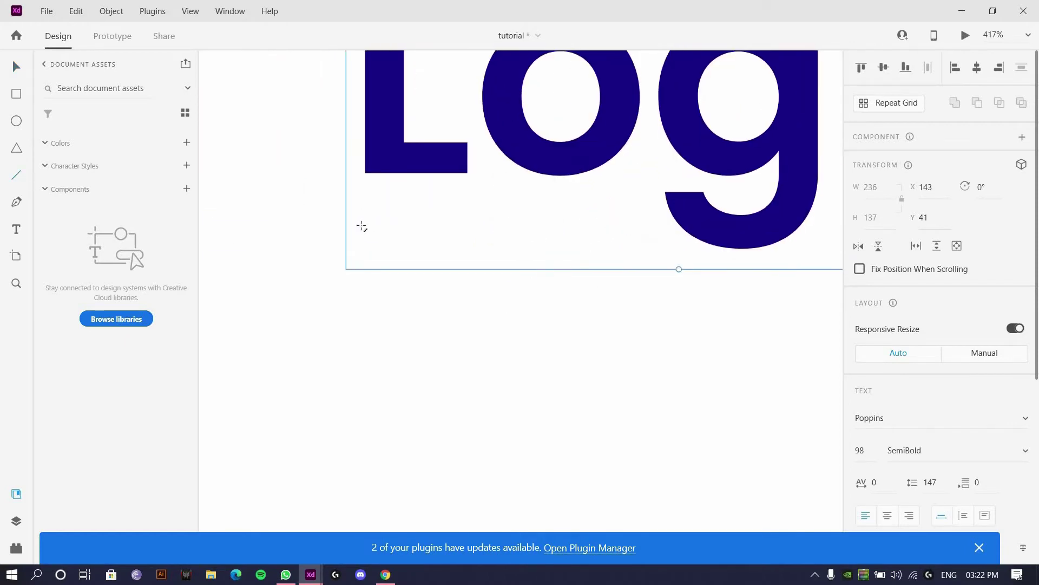
{"action": "mouse_move", "coordinate": [359, 225]}
{"action": "left_mouse_down"}
{"action": "mouse_move", "coordinate": [642, 235]}
{"action": "mouse_move", "coordinate": [648, 225]}
{"action": "left_mouse_up"}
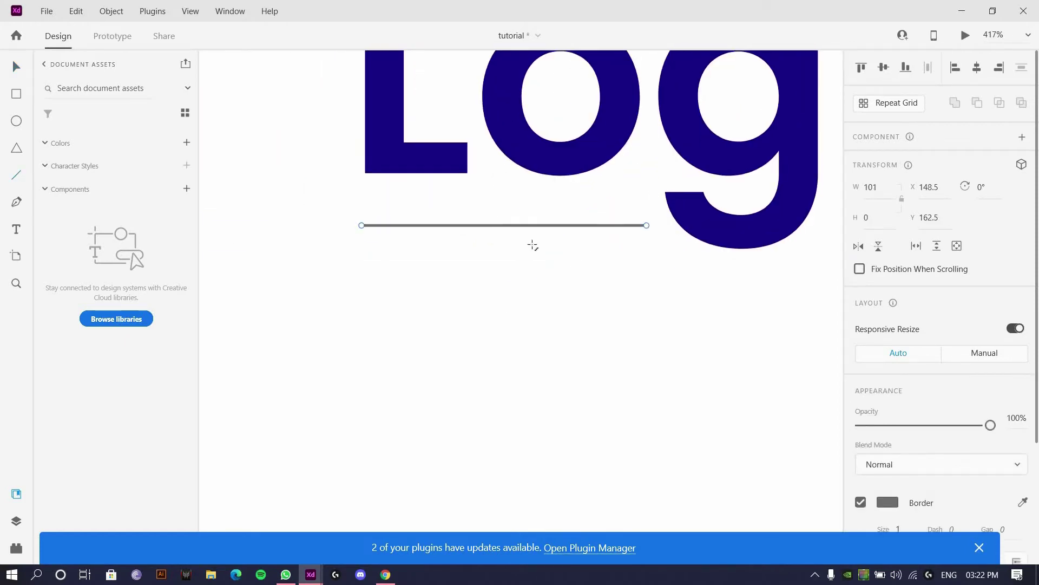
{"action": "scroll", "coordinate": [509, 233], "scroll_direction": "right", "scroll_amount": 6}
{"action": "mouse_move", "coordinate": [483, 224]}
{"action": "left_mouse_down"}
{"action": "mouse_move", "coordinate": [675, 228]}
{"action": "mouse_move", "coordinate": [665, 224]}
{"action": "left_mouse_up"}
{"action": "key", "text": "ctrl+0"}
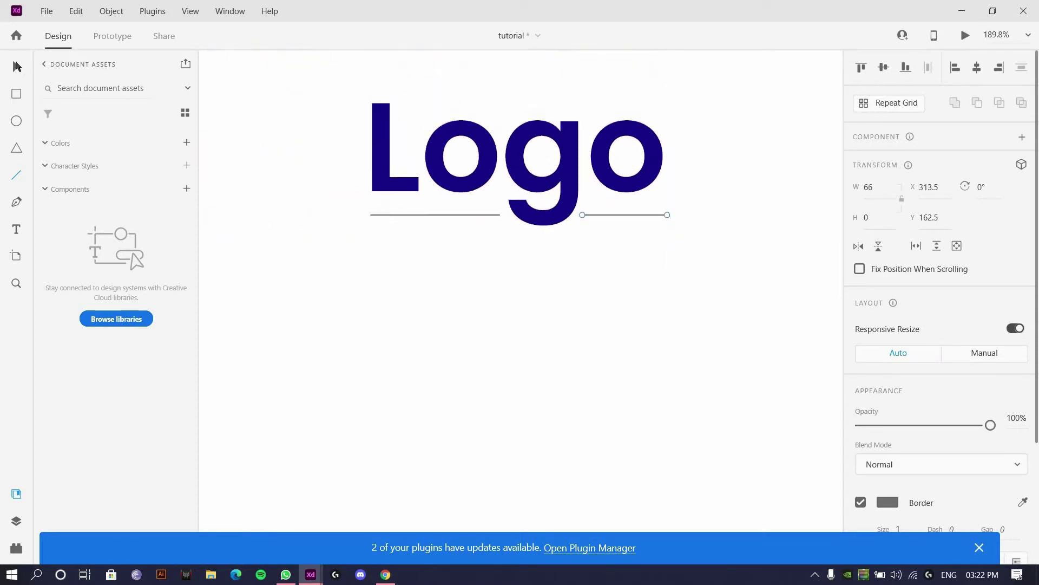
Step: Thicken both underline segments to a border size of 13 and give them round caps
{"action": "left_click", "coordinate": [460, 213]}
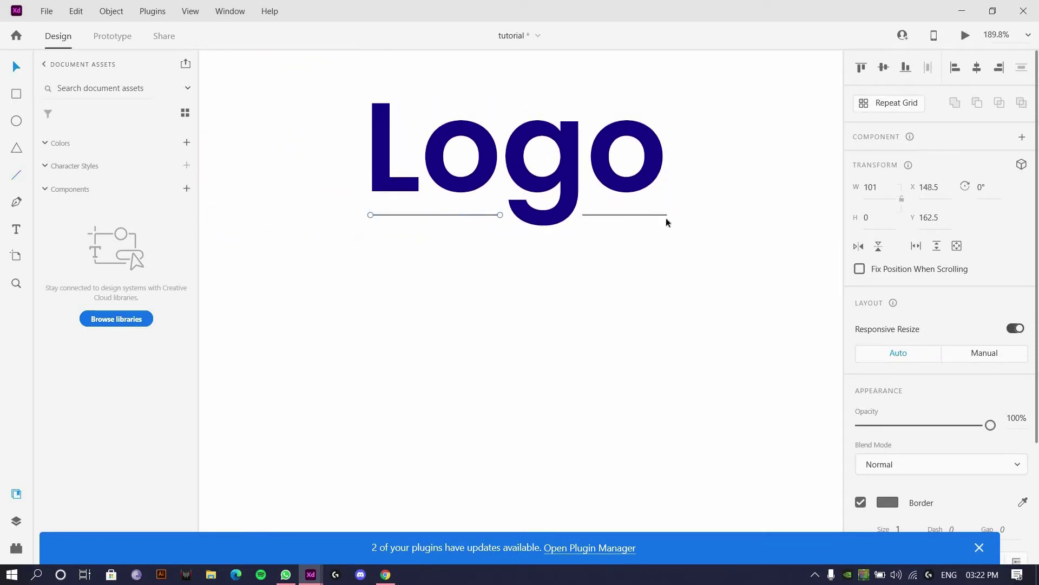
{"action": "left_click", "coordinate": [638, 215], "text": "shift"}
{"action": "scroll", "coordinate": [917, 487], "scroll_direction": "down", "scroll_amount": 3}
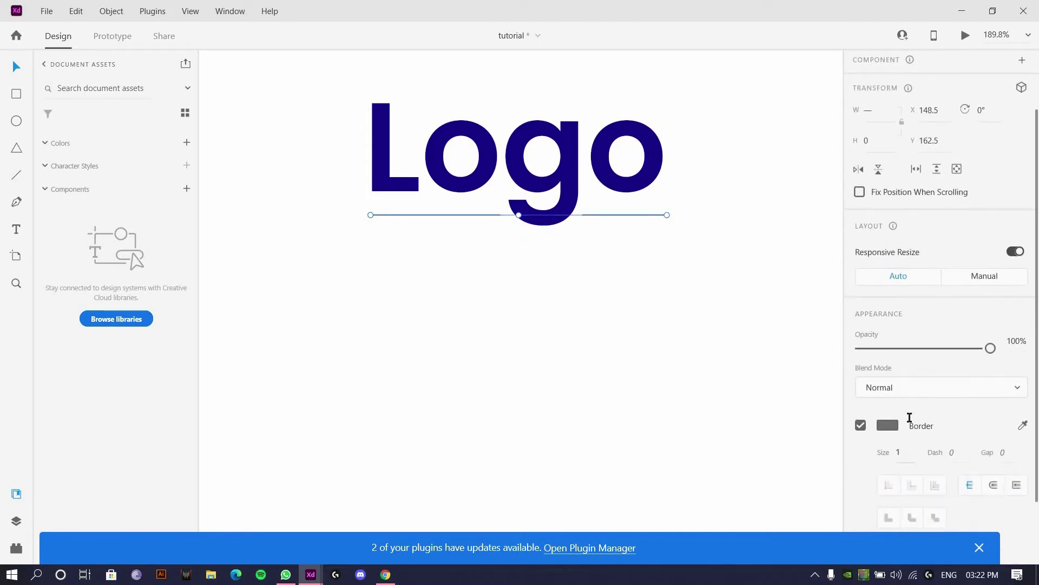
{"action": "left_click_drag", "start_coordinate": [909, 417], "coordinate": [916, 365]}
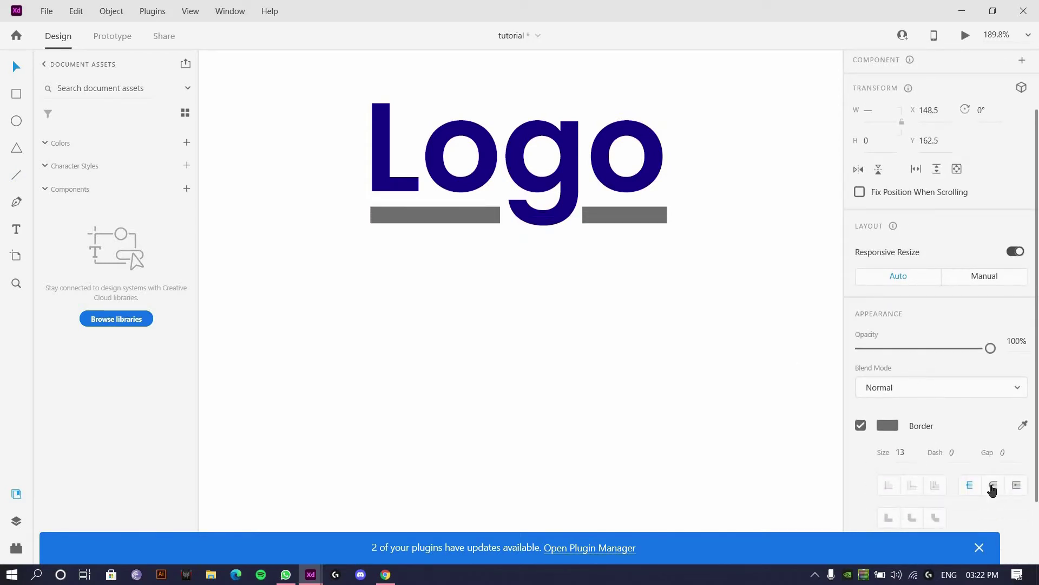
{"action": "left_click", "coordinate": [992, 487]}
{"action": "left_click", "coordinate": [522, 315]}
Step: Recolour both underline segments with the dark blue sampled from the Logo text
{"action": "scroll", "coordinate": [522, 315], "scroll_direction": "down", "scroll_amount": 2}
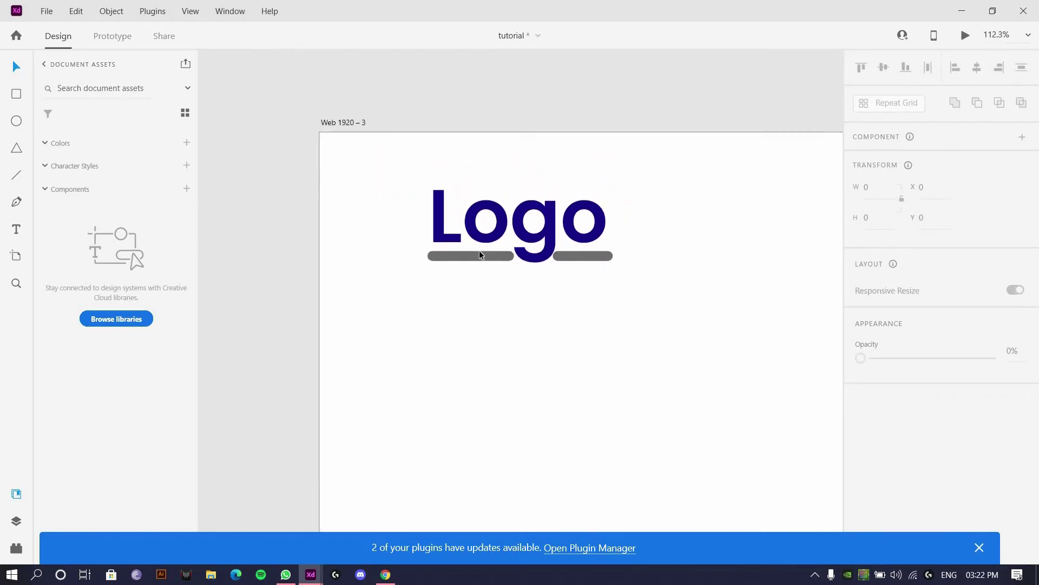
{"action": "left_click", "coordinate": [479, 254]}
{"action": "scroll", "coordinate": [493, 254], "scroll_direction": "up", "scroll_amount": 5}
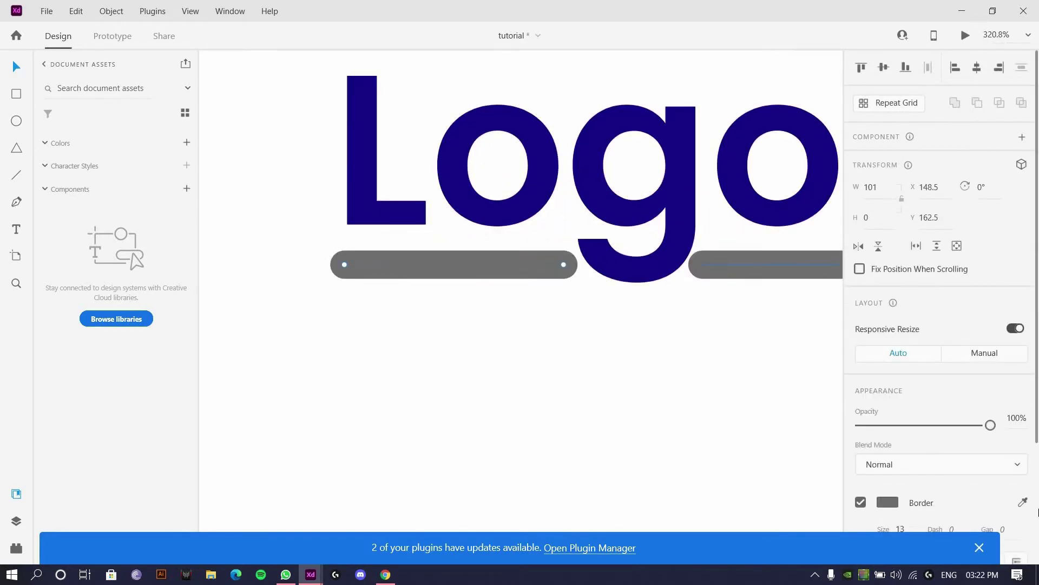
{"action": "scroll", "coordinate": [1023, 487], "scroll_direction": "down", "scroll_amount": 3}
{"action": "left_click", "coordinate": [1023, 425]}
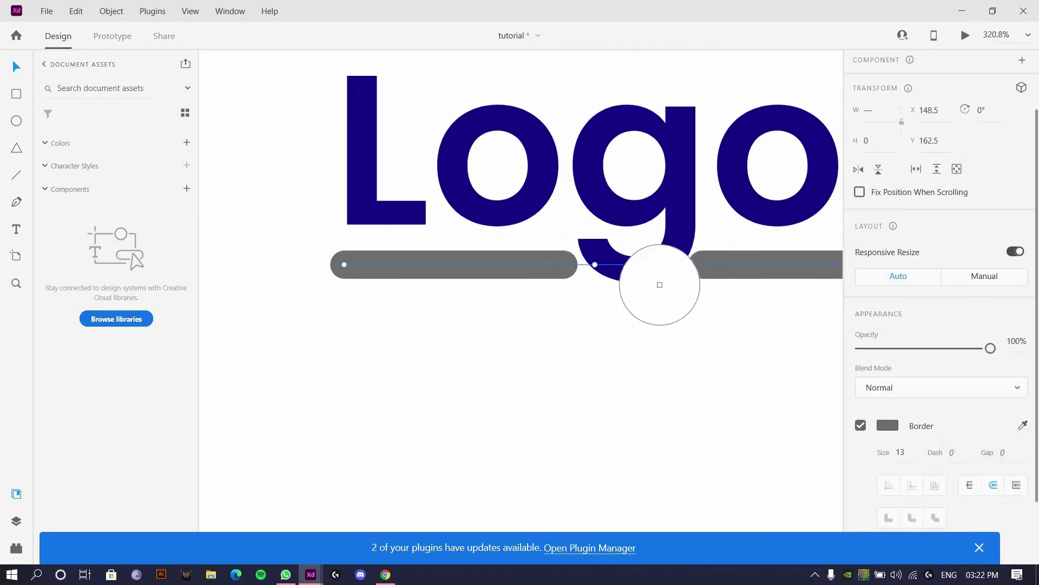
{"action": "left_click", "coordinate": [652, 275]}
Step: Set the border size of both underline segments to 6
{"action": "scroll", "coordinate": [487, 325], "scroll_direction": "down", "scroll_amount": 3}
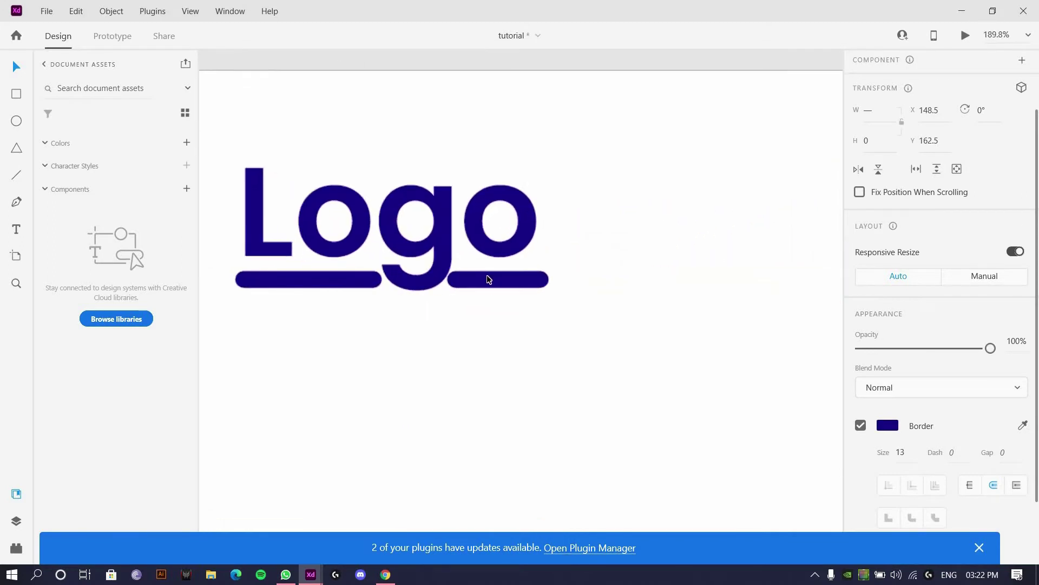
{"action": "left_click", "coordinate": [901, 453]}
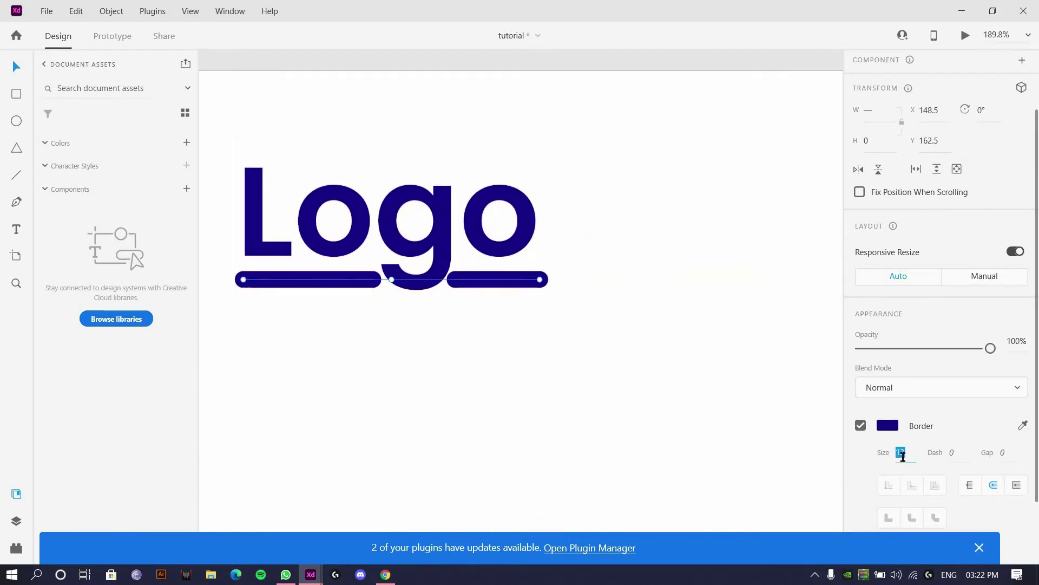
{"action": "type", "text": "1"}
{"action": "key", "text": "Return"}
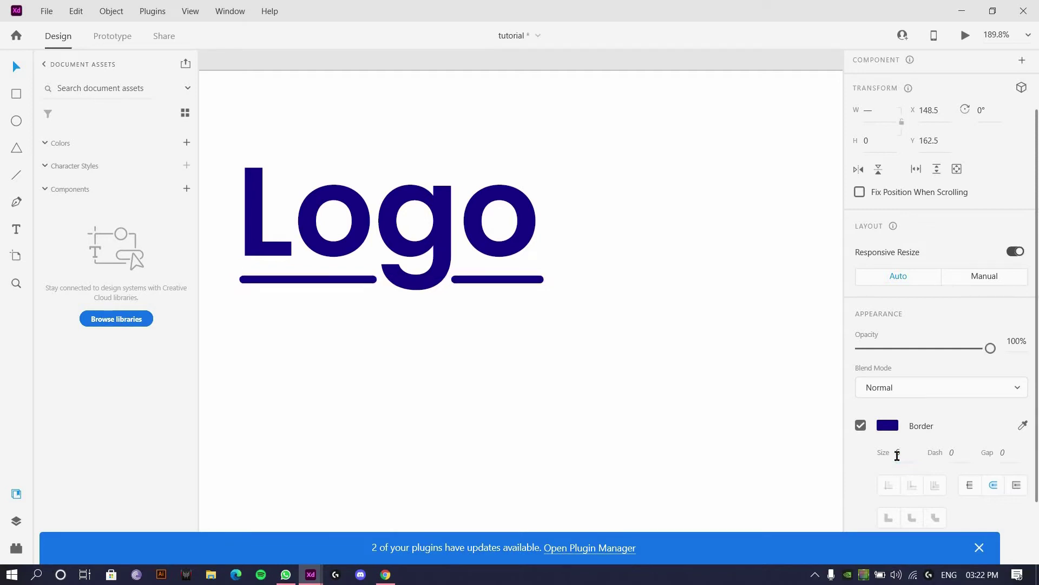
{"action": "left_click", "coordinate": [349, 380]}
Step: Set the Logo text's font size to 100
{"action": "scroll", "coordinate": [349, 380], "scroll_direction": "down", "scroll_amount": 1}
{"action": "scroll", "coordinate": [433, 417], "scroll_direction": "down", "scroll_amount": 2}
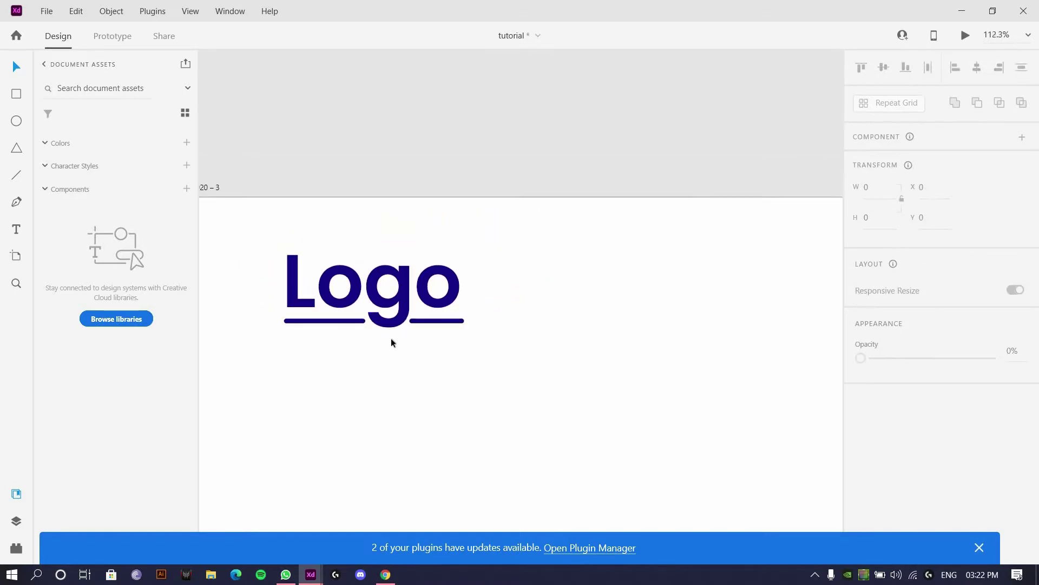
{"action": "left_click", "coordinate": [400, 291]}
{"action": "left_click", "coordinate": [901, 450]}
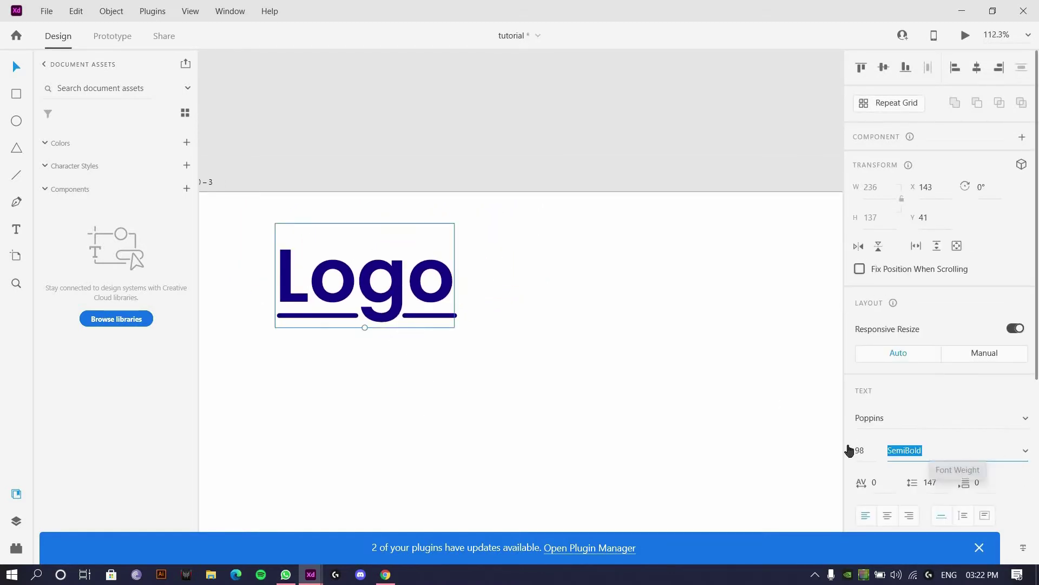
{"action": "double_click", "coordinate": [861, 448]}
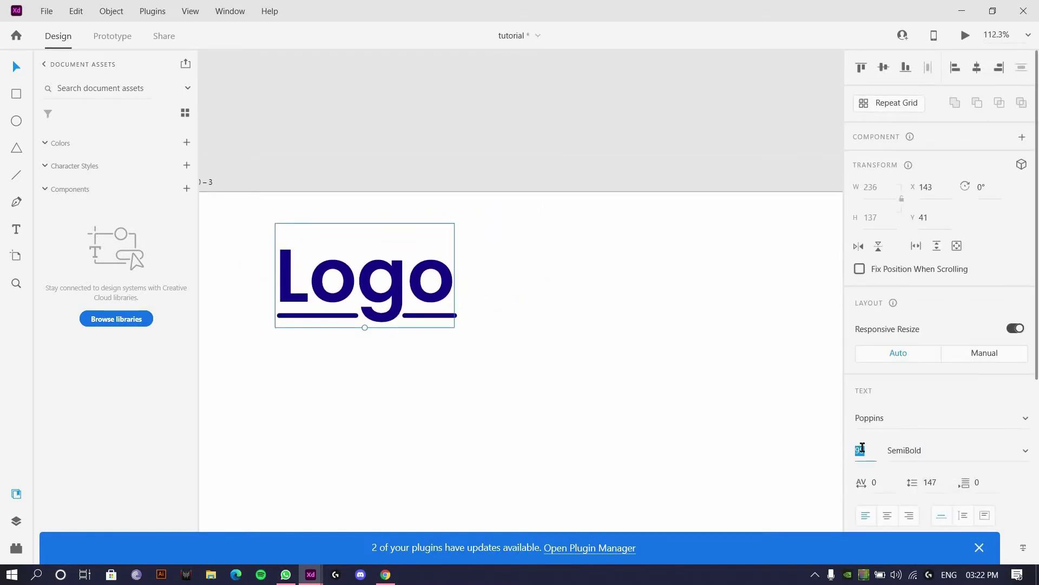
{"action": "type", "text": "100"}
{"action": "key", "text": "Return"}
{"action": "left_click", "coordinate": [351, 398]}
Step: Move the underline segment beneath the last letter rightward to X 323.5, away from the g's descender
{"action": "scroll", "coordinate": [356, 382], "scroll_direction": "up", "scroll_amount": 4}
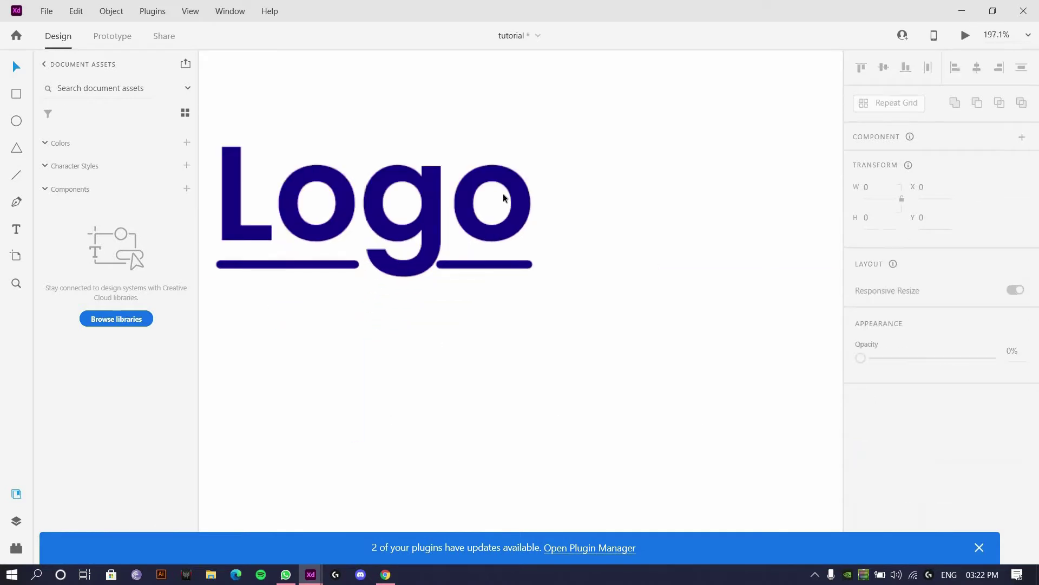
{"action": "mouse_move", "coordinate": [510, 194]}
{"action": "left_mouse_down"}
{"action": "mouse_move", "coordinate": [528, 194]}
{"action": "mouse_move", "coordinate": [519, 193]}
{"action": "left_mouse_up"}
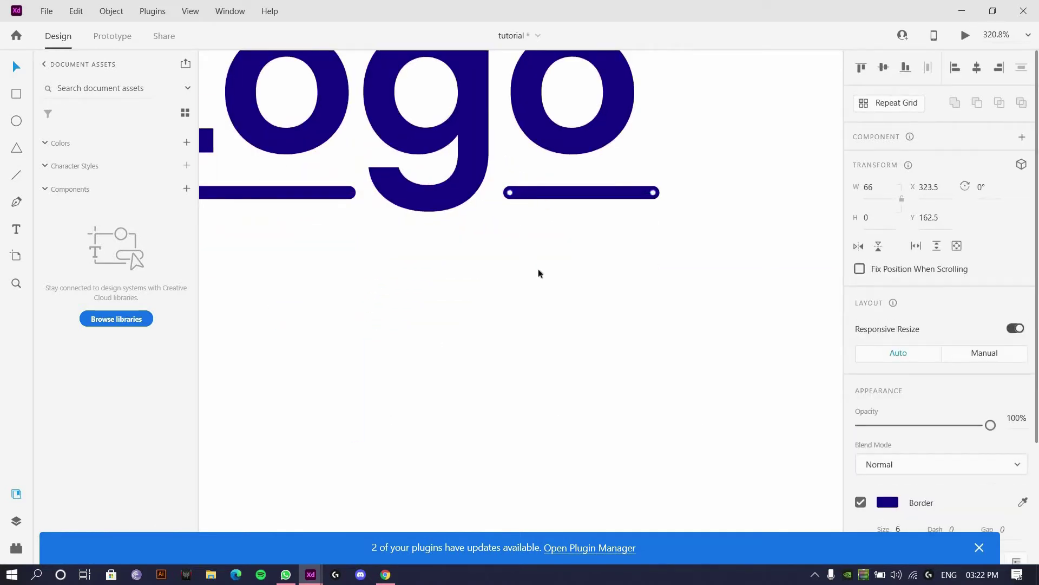
{"action": "left_click", "coordinate": [540, 273]}
Step: Shorten the underline segment beneath the last letter to about 54 px so it ends level with the text
{"action": "scroll", "coordinate": [541, 265], "scroll_direction": "down", "scroll_amount": 3}
{"action": "left_click_drag", "start_coordinate": [638, 228], "coordinate": [297, 103]}
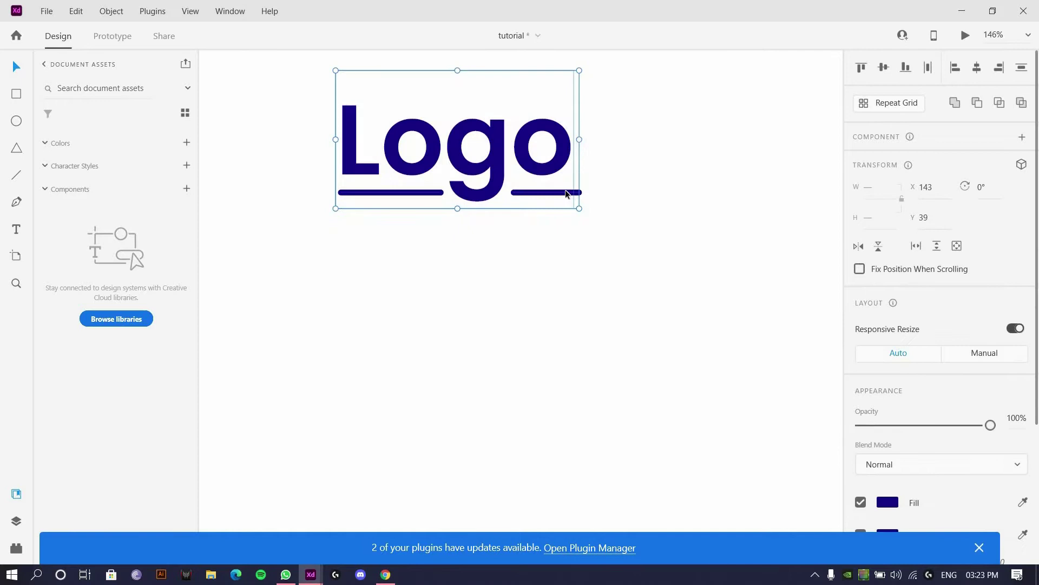
{"action": "scroll", "coordinate": [570, 168], "scroll_direction": "up", "scroll_amount": 5}
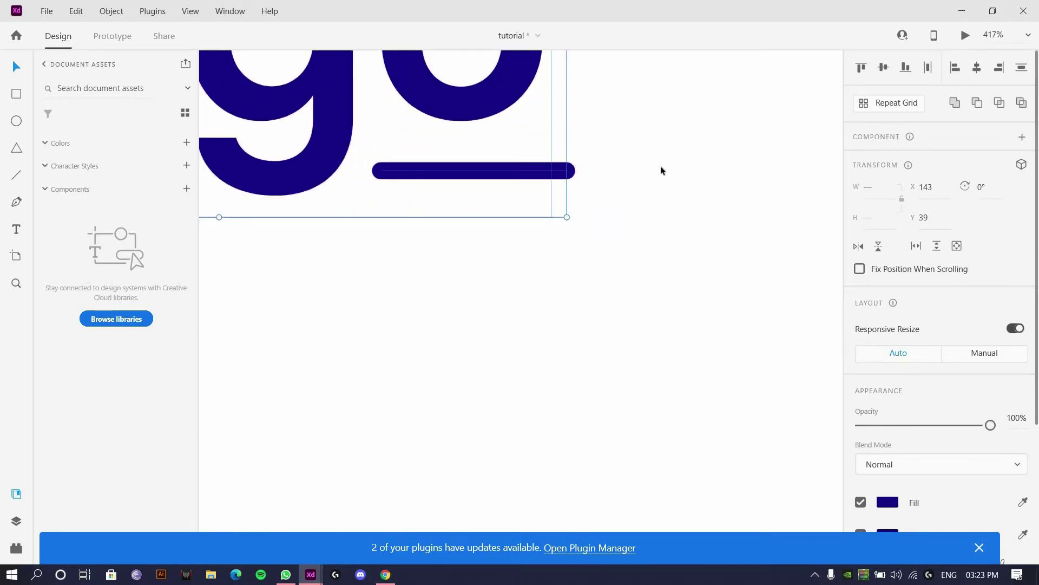
{"action": "left_click", "coordinate": [557, 171]}
{"action": "left_click_drag", "start_coordinate": [567, 171], "coordinate": [535, 163]}
Step: Group the Logo text with its two underline segments
{"action": "scroll", "coordinate": [557, 145], "scroll_direction": "down", "scroll_amount": 6}
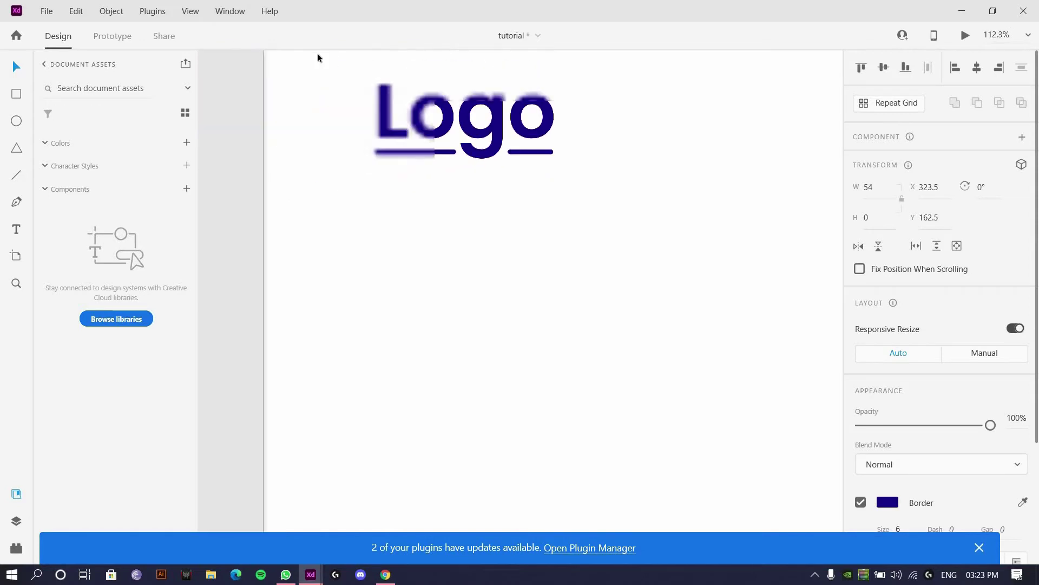
{"action": "left_click_drag", "start_coordinate": [349, 72], "coordinate": [628, 232]}
{"action": "key", "text": "ctrl+g"}
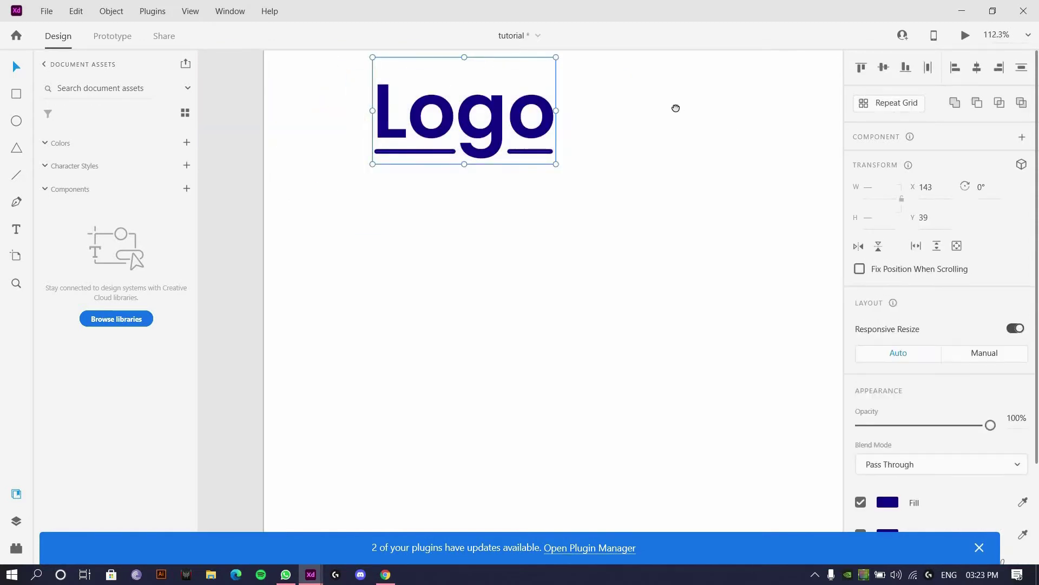
Step: Add a "Home" text object beside the logo near the artboard's upper edge
{"action": "left_click_drag", "start_coordinate": [675, 108], "coordinate": [367, 212]}
{"action": "left_click", "coordinate": [367, 213]}
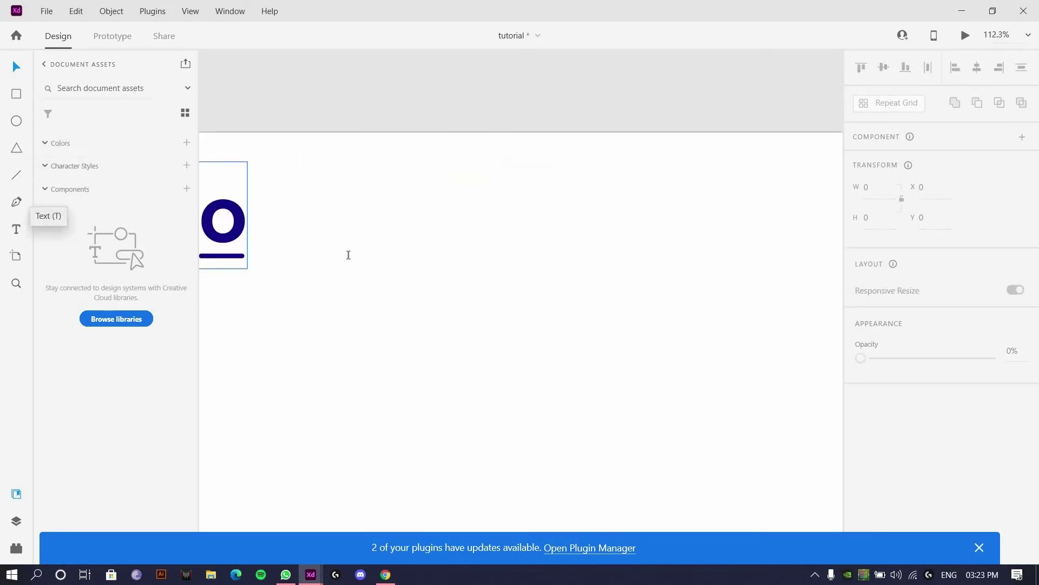
{"action": "left_click", "coordinate": [14, 231]}
{"action": "left_click", "coordinate": [345, 232]}
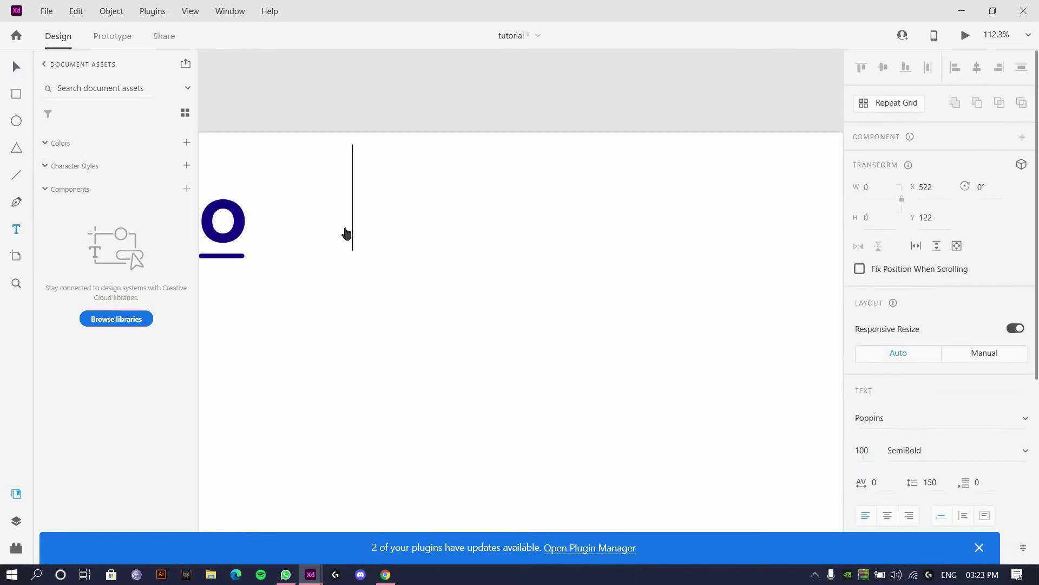
{"action": "type", "text": "Me"}
{"action": "key", "text": "BackSpace"}
{"action": "key", "text": "BackSpace"}
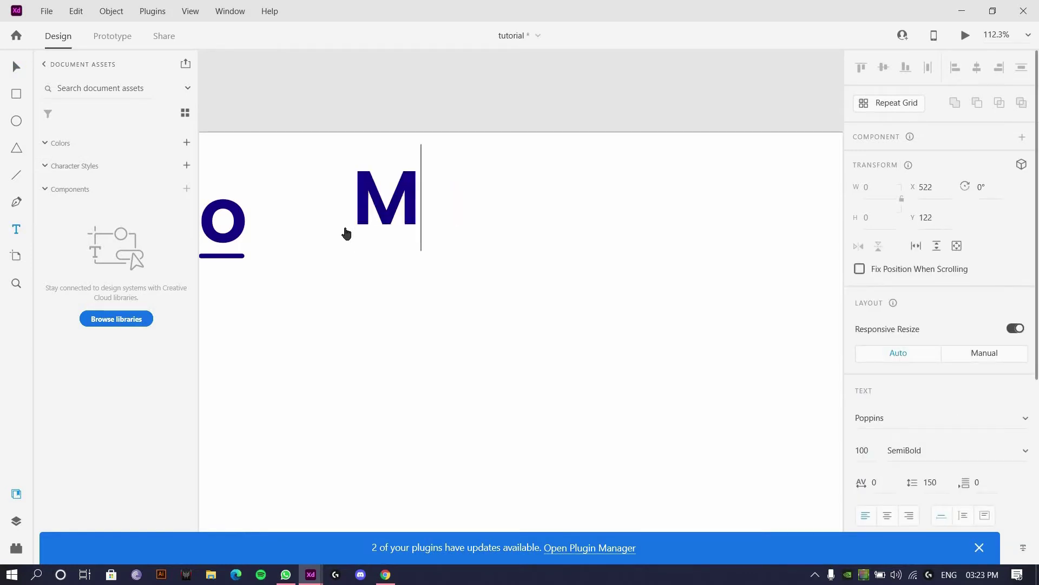
{"action": "type", "text": "Home"}
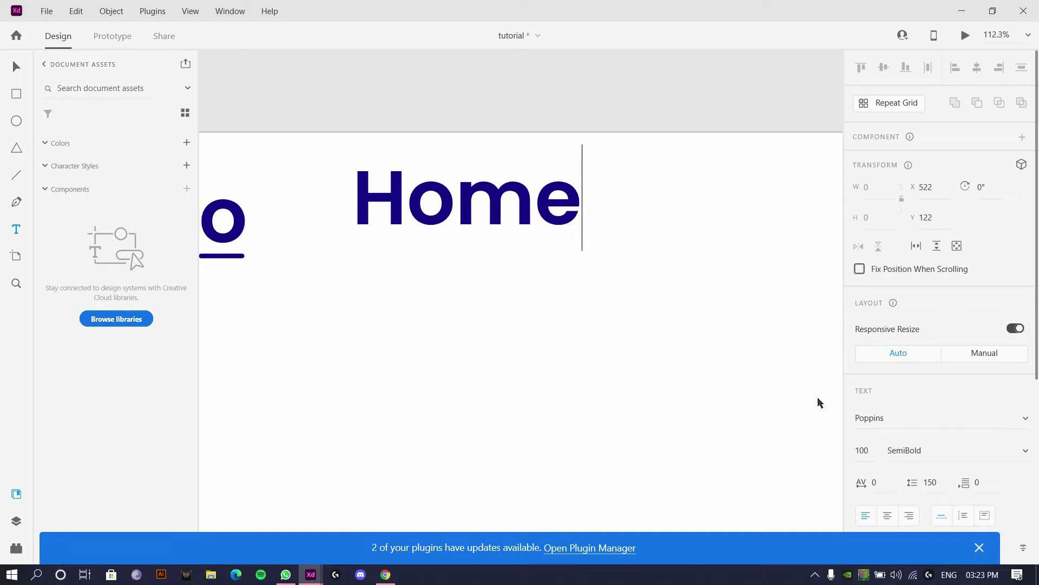
{"action": "key", "text": "Escape"}
Step: Try font size 45 on the Home text, and reduce it further to 32
{"action": "left_click", "coordinate": [869, 453]}
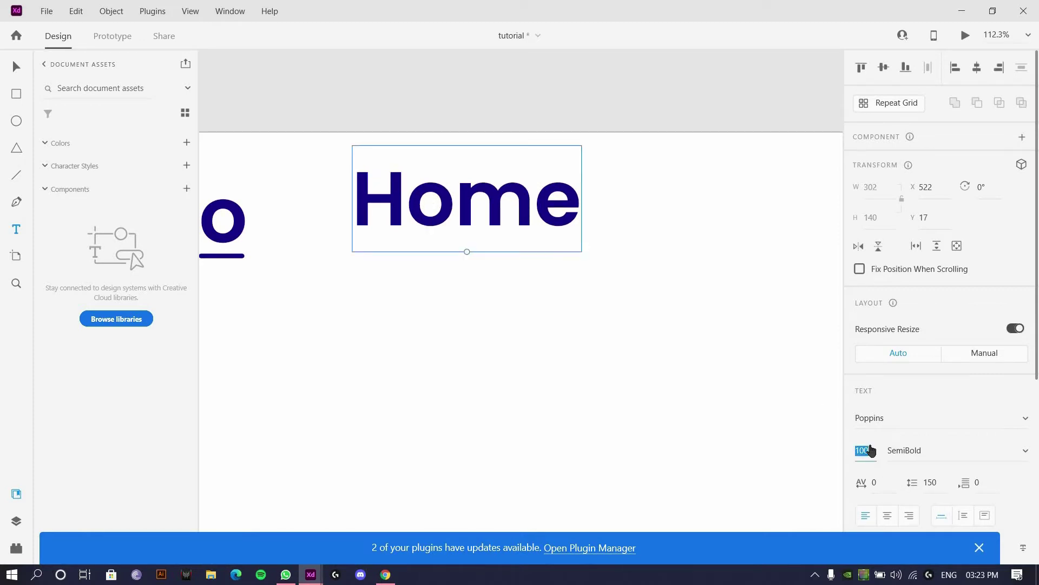
{"action": "type", "text": "45"}
{"action": "key", "text": "Return"}
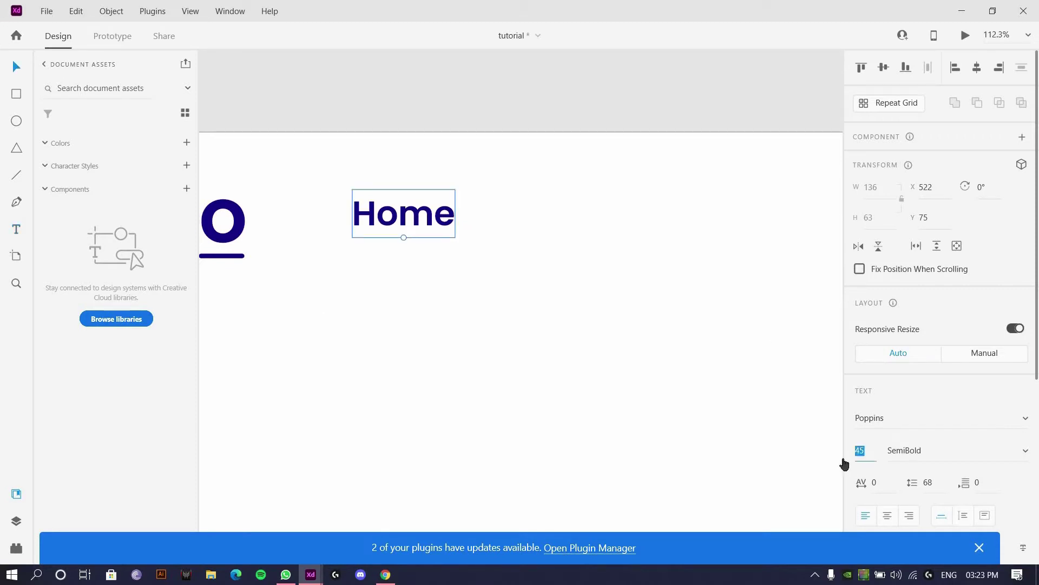
{"action": "type", "text": "32"}
{"action": "key", "text": "Return"}
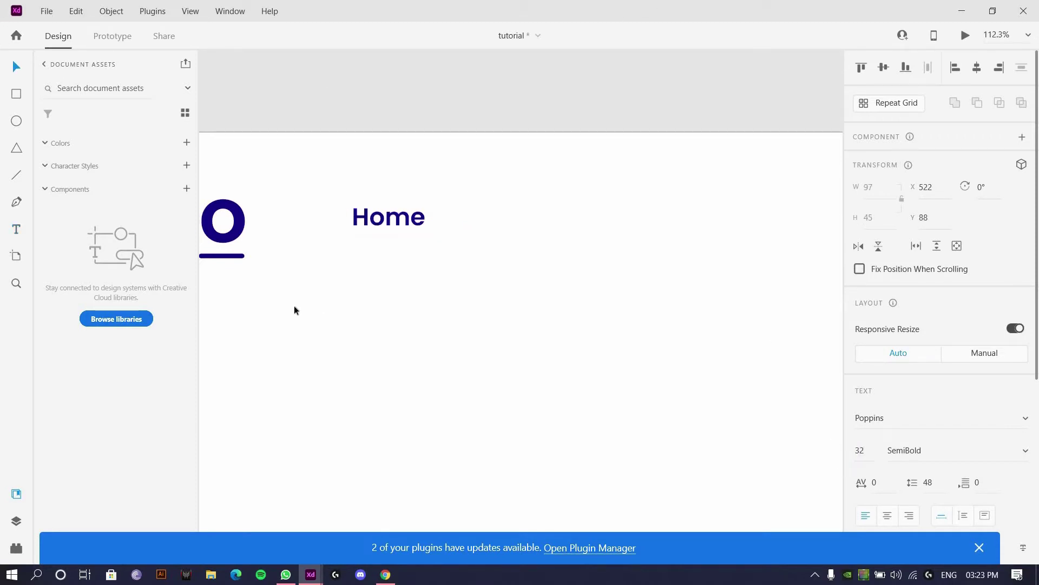
Step: Move the Home text rightward to X 932, Y 87, vertically centred on the logo
{"action": "scroll", "coordinate": [541, 264], "scroll_direction": "down", "scroll_amount": 5}
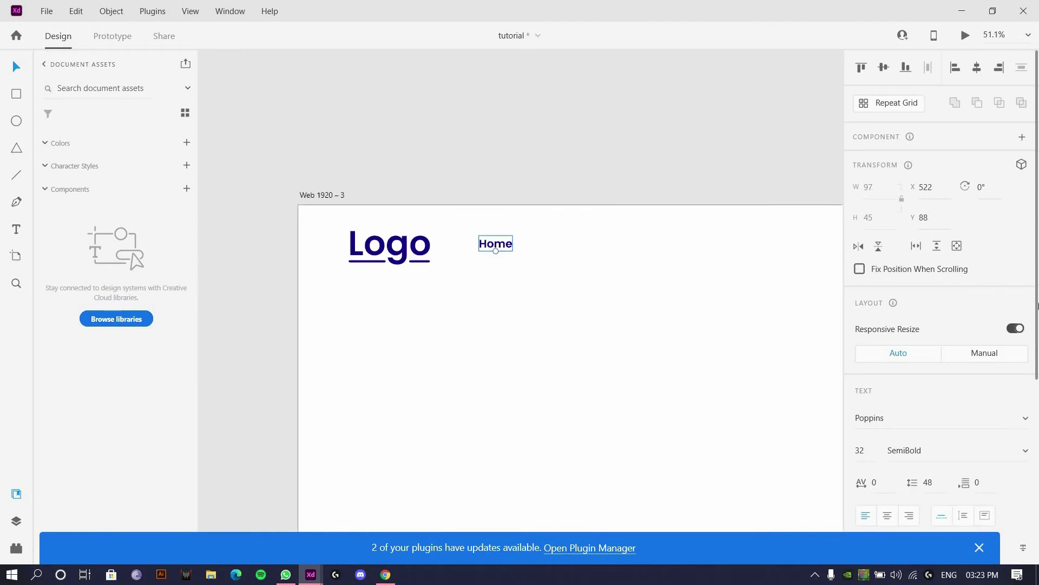
{"action": "left_click_drag", "start_coordinate": [495, 243], "coordinate": [437, 244]}
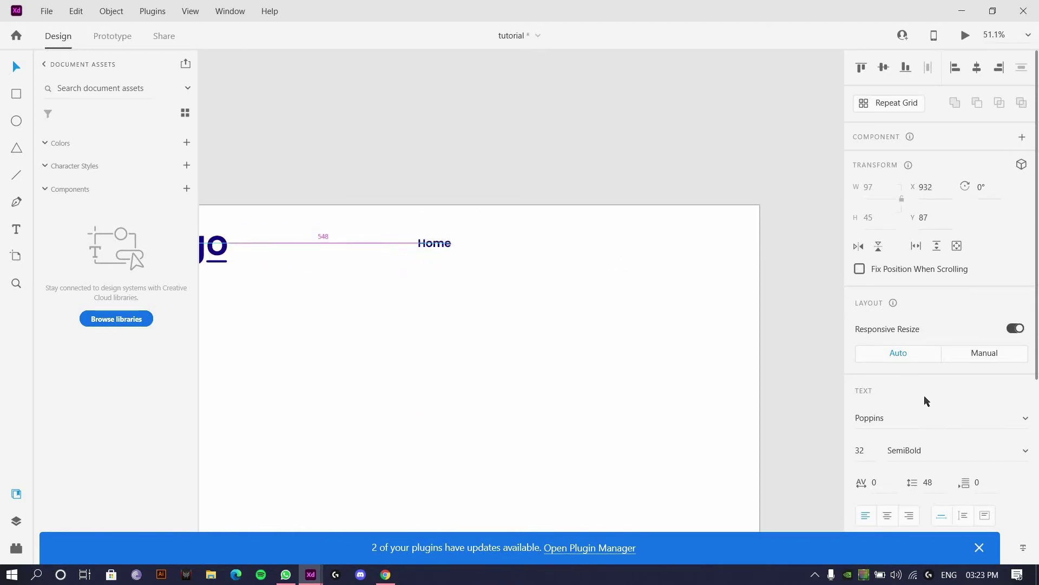
{"action": "scroll", "coordinate": [347, 298], "scroll_direction": "down", "scroll_amount": 2}
{"action": "scroll", "coordinate": [336, 206], "scroll_direction": "up", "scroll_amount": 4}
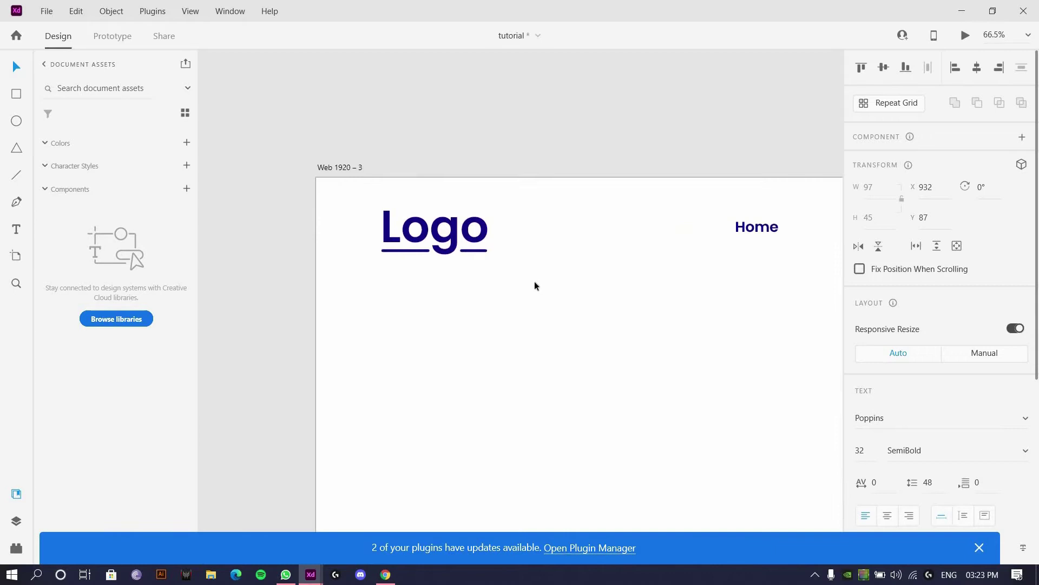
Step: Scale the logo group down proportionally to about 159 by 92
{"action": "left_click_drag", "start_coordinate": [534, 281], "coordinate": [337, 206]}
{"action": "left_click_drag", "start_coordinate": [469, 243], "coordinate": [452, 236]}
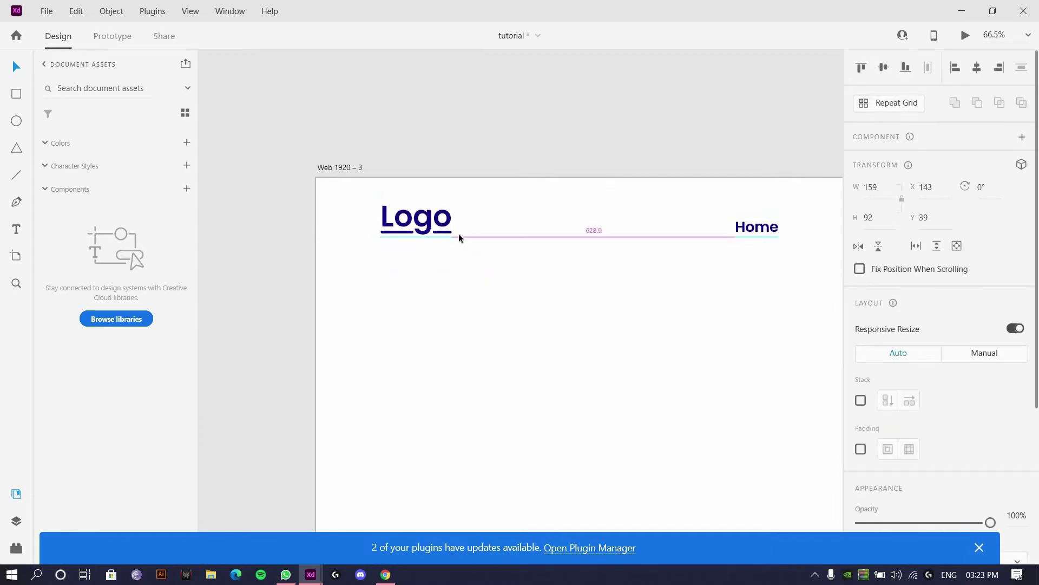
{"action": "scroll", "coordinate": [460, 241], "scroll_direction": "down", "scroll_amount": 3}
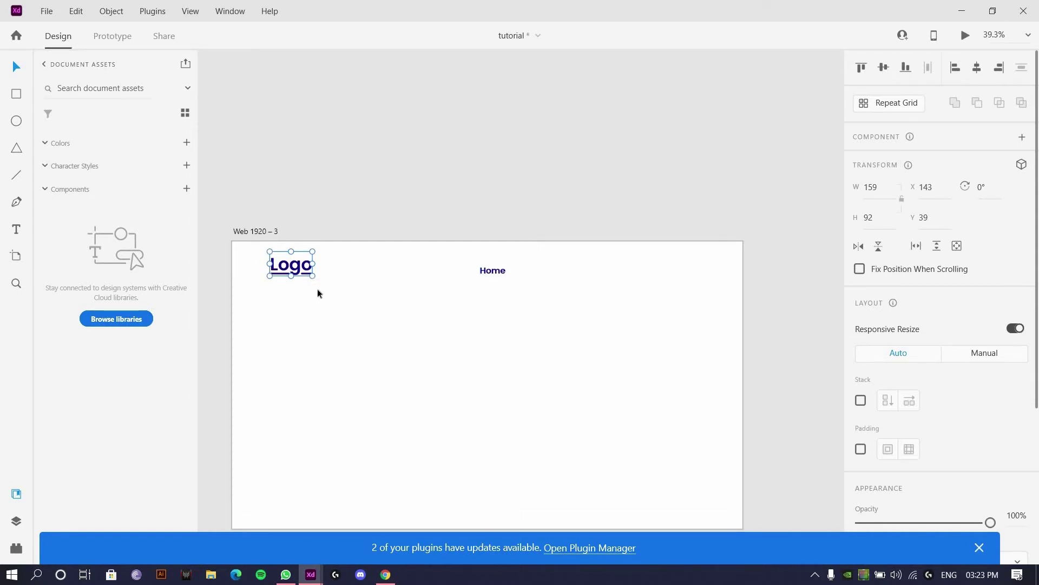
{"action": "scroll", "coordinate": [487, 295], "scroll_direction": "up", "scroll_amount": 2}
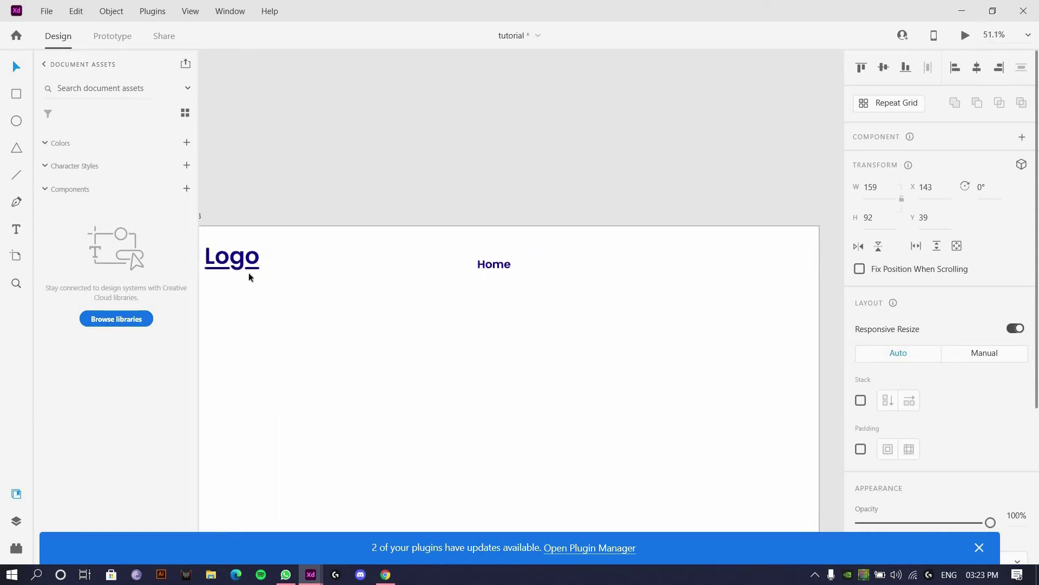
{"action": "left_click_drag", "start_coordinate": [228, 277], "coordinate": [379, 231]}
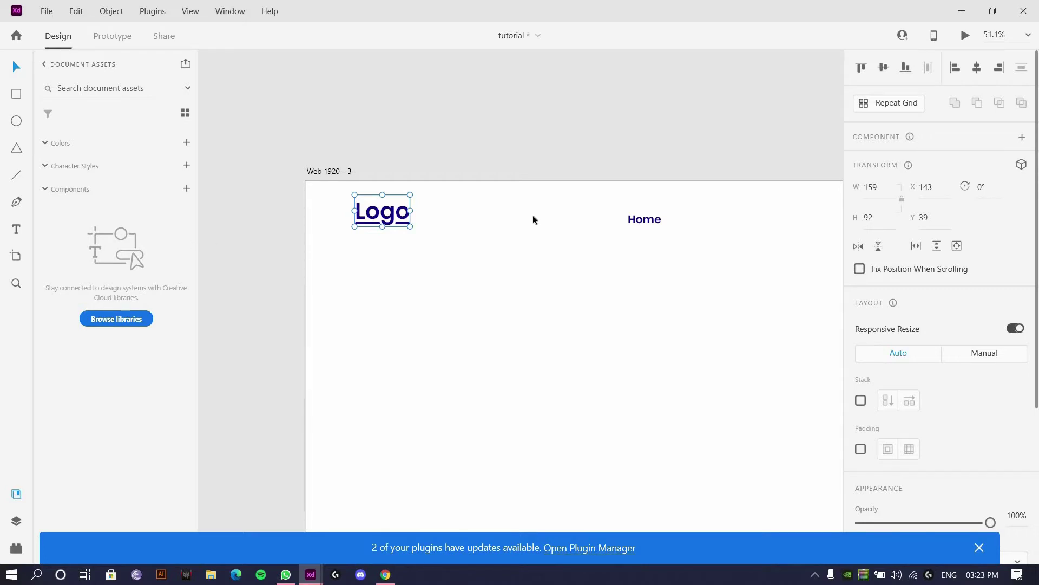
Step: Set the Home text's font size to 24
{"action": "left_click", "coordinate": [647, 216]}
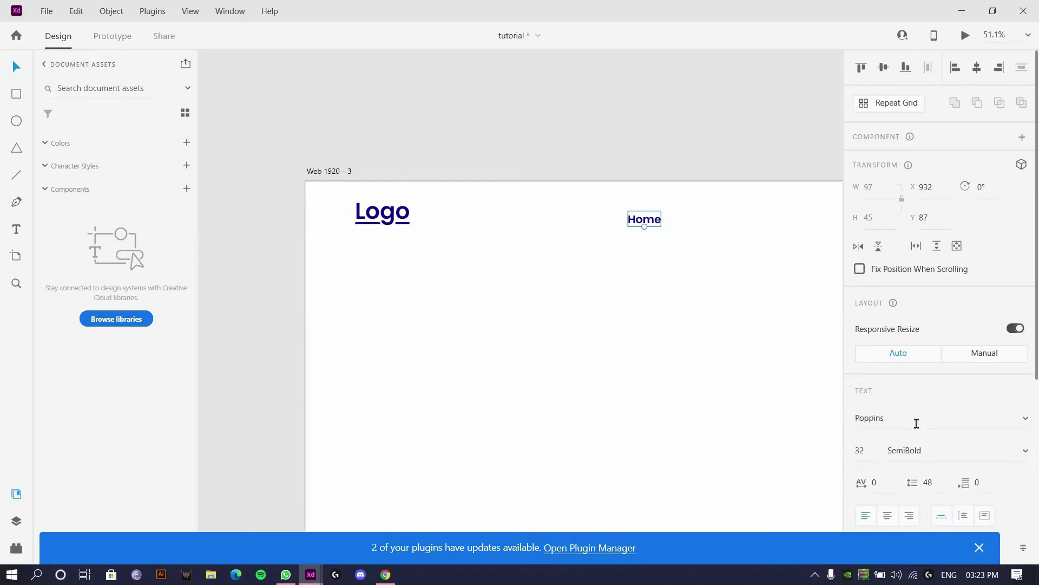
{"action": "scroll", "coordinate": [893, 375], "scroll_direction": "down", "scroll_amount": 3}
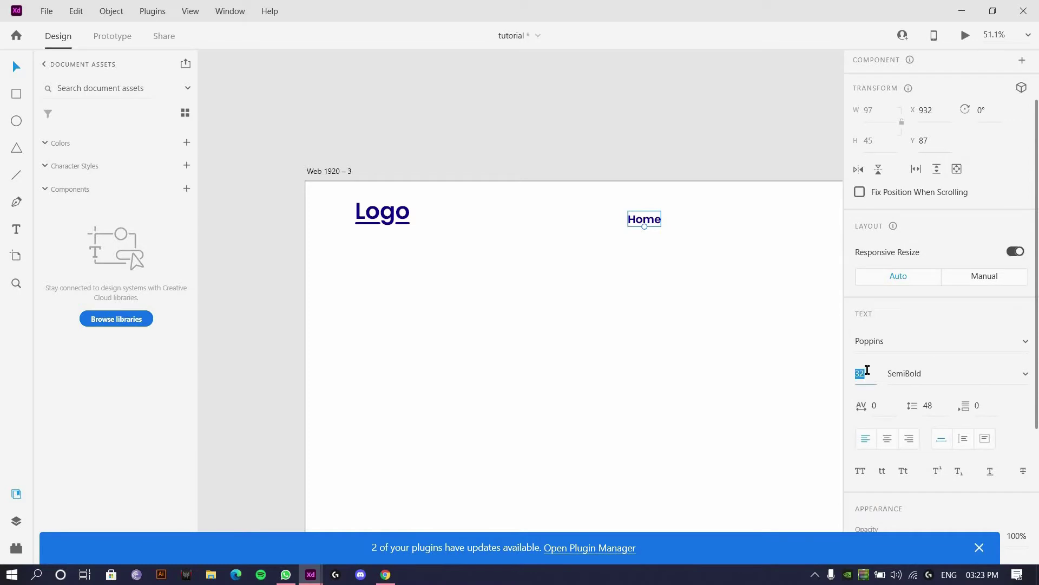
{"action": "left_click", "coordinate": [867, 369]}
{"action": "type", "text": "24"}
{"action": "key", "text": "Return"}
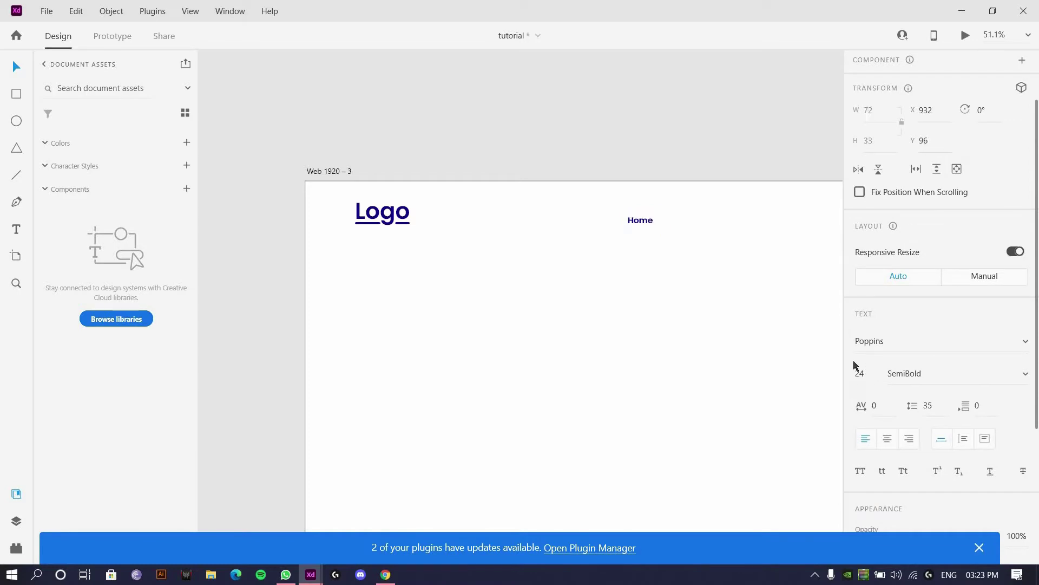
Step: Move the Home text further right to X 1043, Y 85
{"action": "scroll", "coordinate": [647, 200], "scroll_direction": "up", "scroll_amount": 3}
{"action": "left_click_drag", "start_coordinate": [648, 200], "coordinate": [714, 211]}
{"action": "scroll", "coordinate": [683, 201], "scroll_direction": "down", "scroll_amount": 2}
Step: Duplicate the Home text to its right at X 1158 and change the copy to "About us"
{"action": "left_click_drag", "start_coordinate": [547, 191], "coordinate": [487, 212]}
{"action": "scroll", "coordinate": [408, 223], "scroll_direction": "up", "scroll_amount": 3}
{"action": "double_click", "coordinate": [488, 212]}
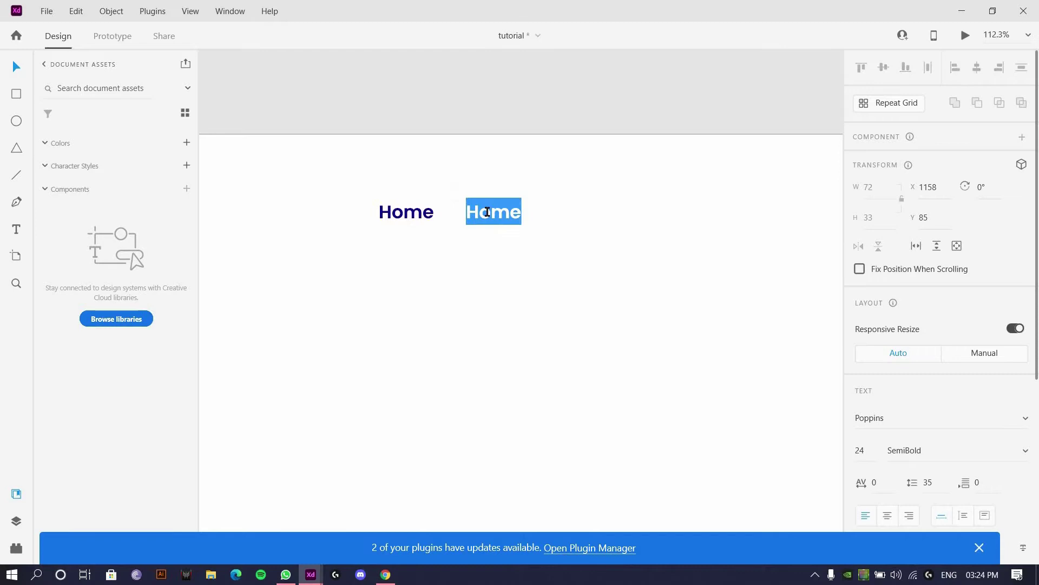
{"action": "type", "text": "Abou"}
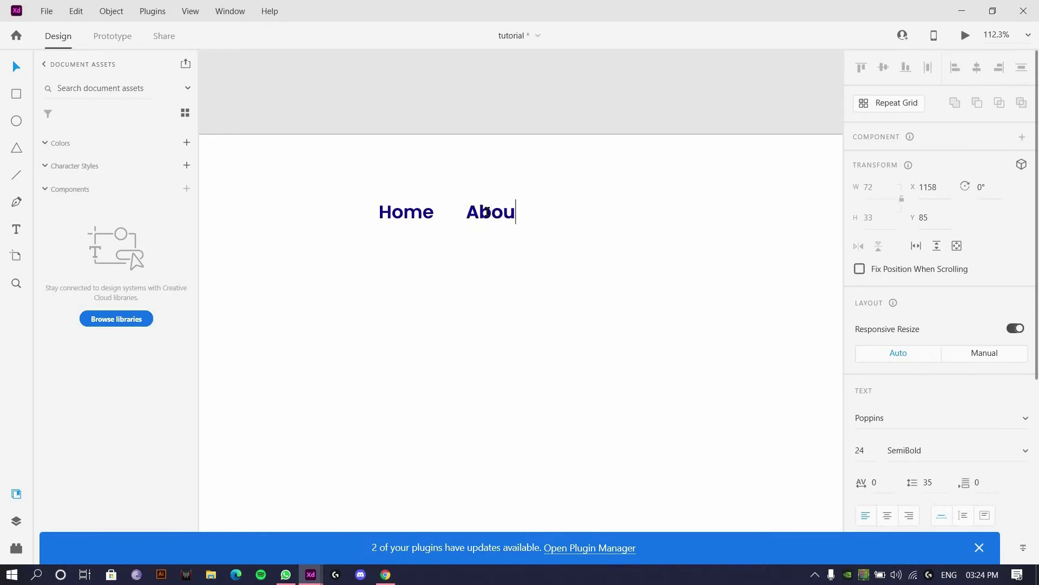
{"action": "type", "text": "t us"}
{"action": "key", "text": "Escape"}
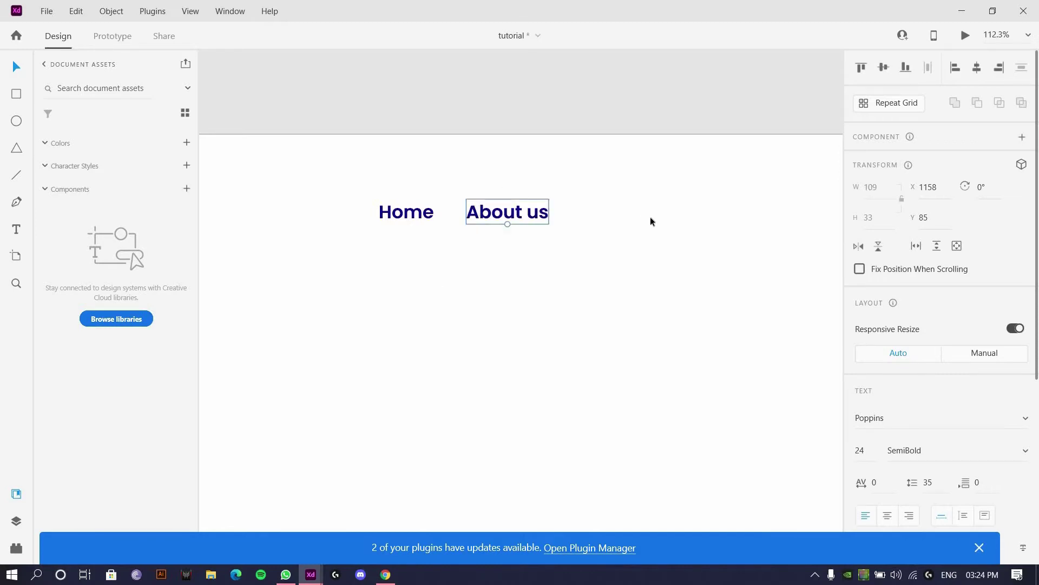
Step: Duplicate the About us text to X 1380 on the same line and change the copy to "Contact Us"
{"action": "left_click_drag", "start_coordinate": [477, 212], "coordinate": [647, 212], "text": "alt"}
{"action": "double_click", "coordinate": [648, 216]}
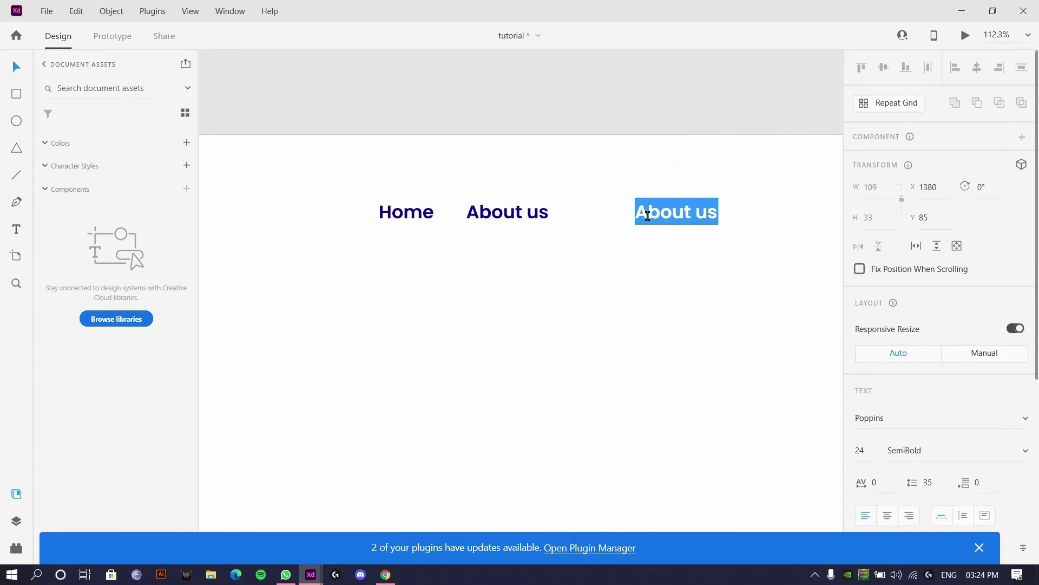
{"action": "type", "text": "Contact "}
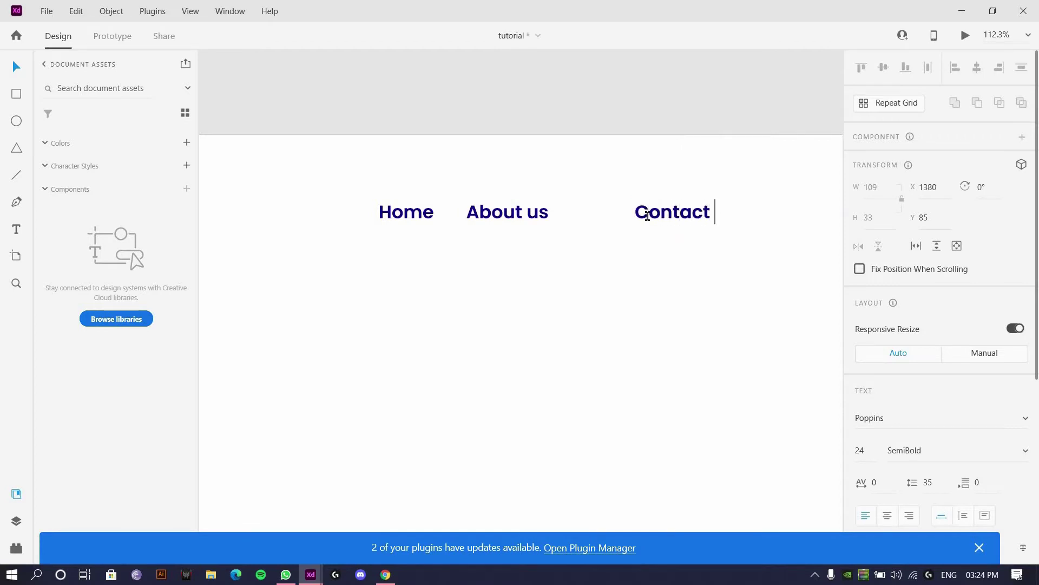
{"action": "type", "text": "Us"}
{"action": "key", "text": "Escape"}
Step: Duplicate the Contact Us text to X 1562 on the same line and change the copy to "FAQ"
{"action": "left_click_drag", "start_coordinate": [648, 280], "coordinate": [515, 294]}
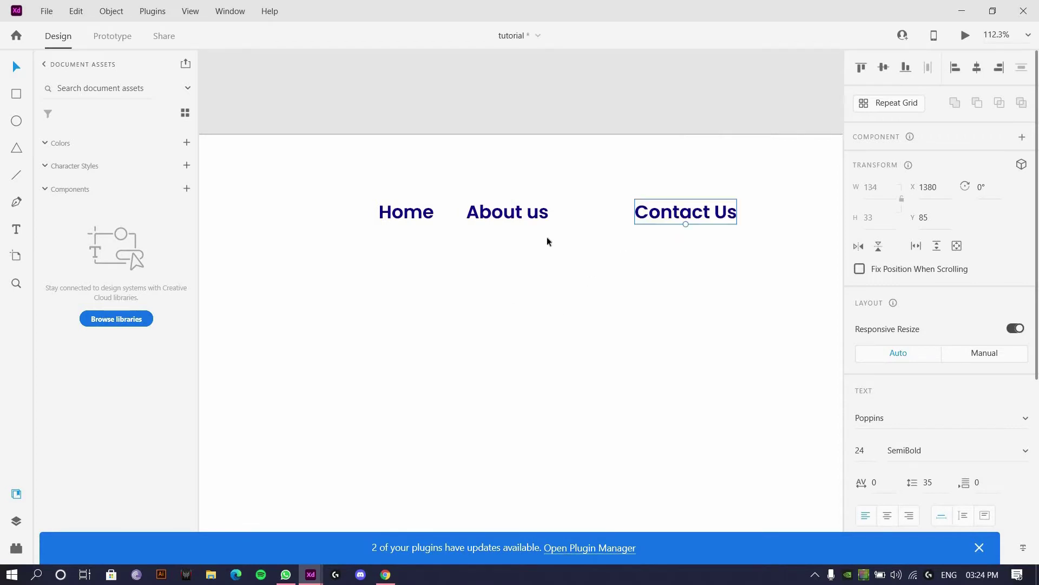
{"action": "left_click_drag", "start_coordinate": [547, 232], "coordinate": [681, 235], "text": "alt"}
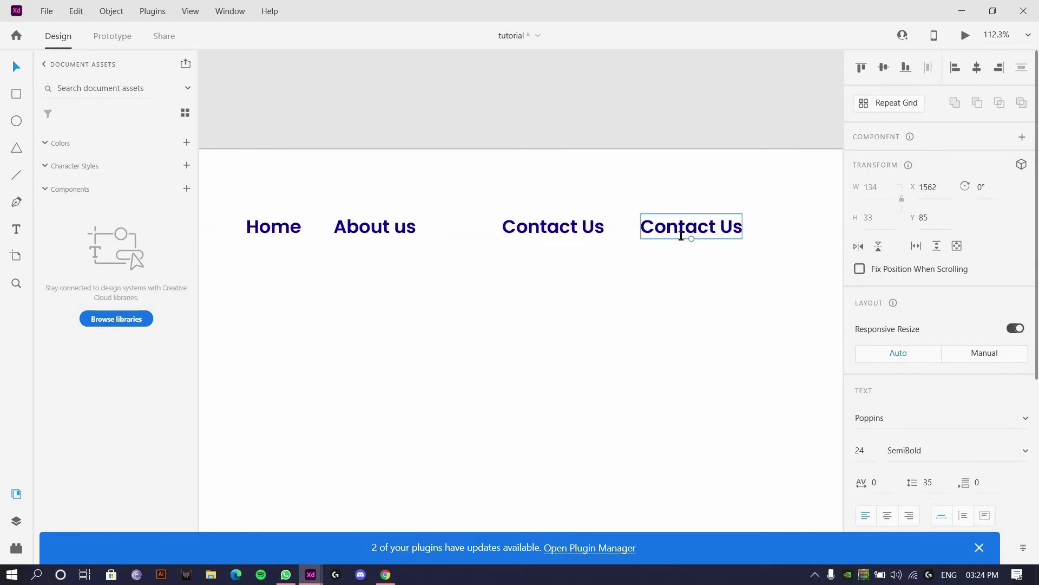
{"action": "double_click", "coordinate": [681, 235]}
{"action": "type", "text": "FAq"}
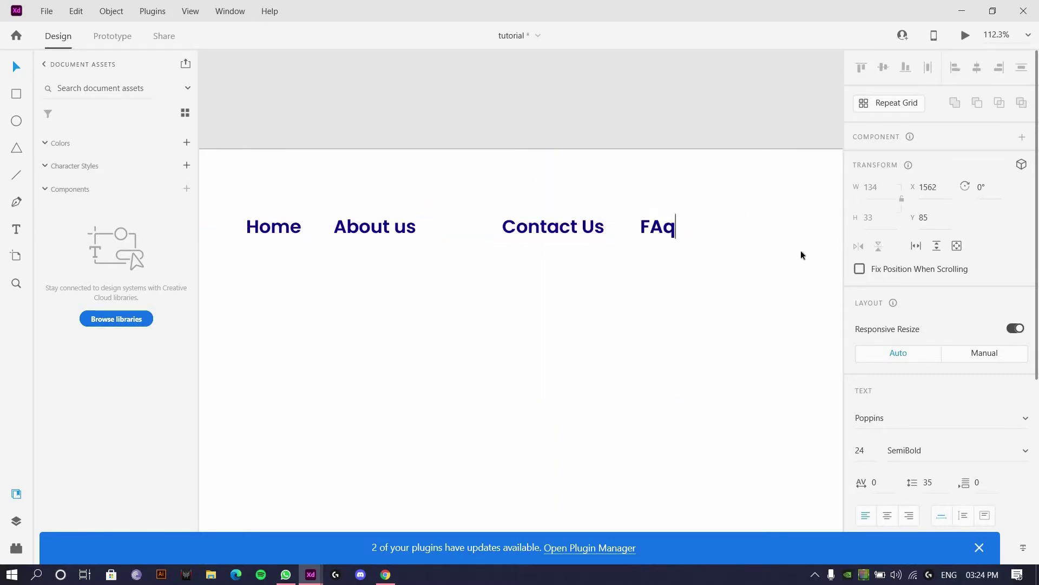
{"action": "key", "text": "BackSpace"}
{"action": "type", "text": "Q"}
Step: Distribute the four navigation texts, Home through FAQ, horizontally with equal spacing
{"action": "scroll", "coordinate": [394, 306], "scroll_direction": "down", "scroll_amount": 4}
{"action": "left_click_drag", "start_coordinate": [371, 295], "coordinate": [649, 237]}
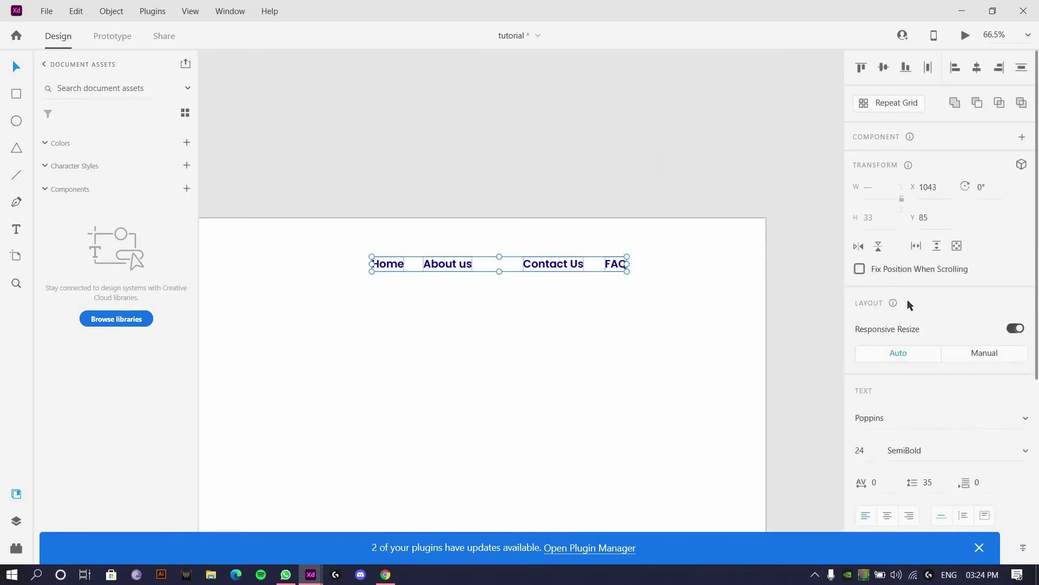
{"action": "scroll", "coordinate": [910, 305], "scroll_direction": "down", "scroll_amount": 5}
{"action": "scroll", "coordinate": [956, 209], "scroll_direction": "up", "scroll_amount": 5}
{"action": "key", "text": "ctrl+shift+h"}
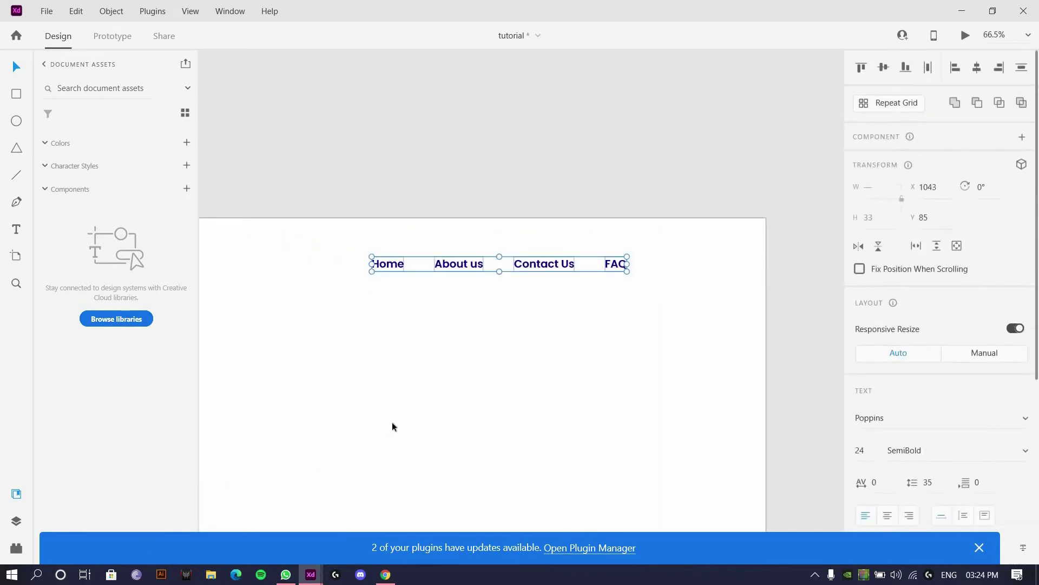
Step: Turn on the column layout grid for the Web 1920 – 3 artboard
{"action": "scroll", "coordinate": [400, 415], "scroll_direction": "down", "scroll_amount": 5}
{"action": "left_click_drag", "start_coordinate": [392, 420], "coordinate": [716, 298]}
{"action": "double_click", "coordinate": [609, 307]}
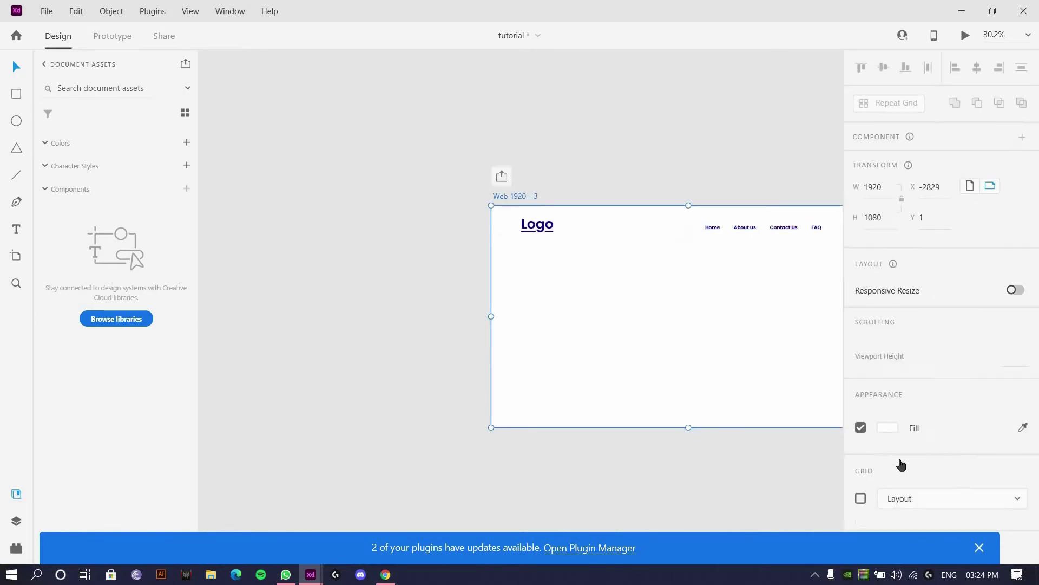
{"action": "key", "text": "ctrl+shift+apostrophe"}
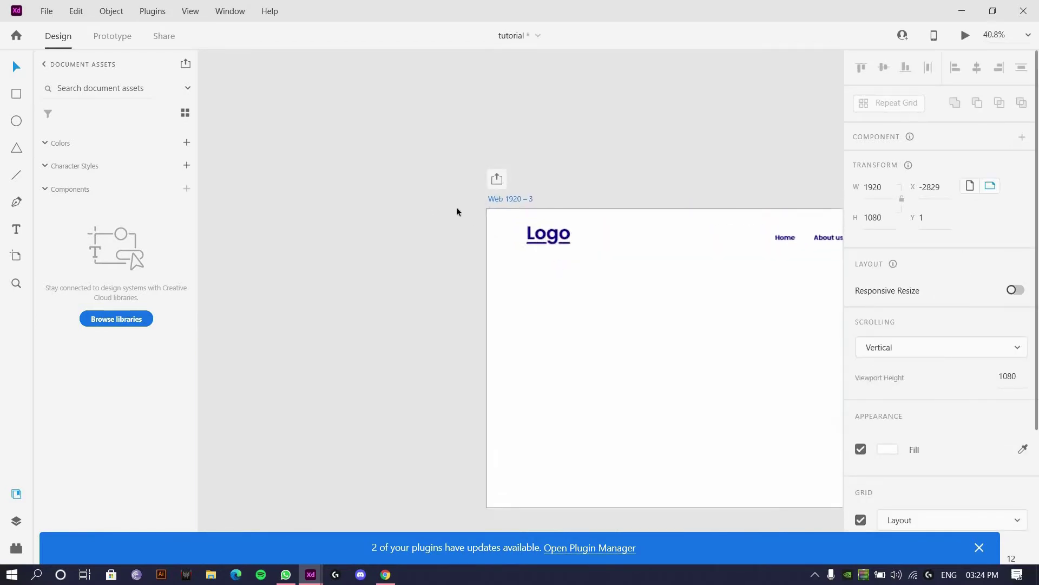
Step: Move the logo group slightly left so it starts at the first grid column's left edge
{"action": "scroll", "coordinate": [456, 211], "scroll_direction": "up", "scroll_amount": 10}
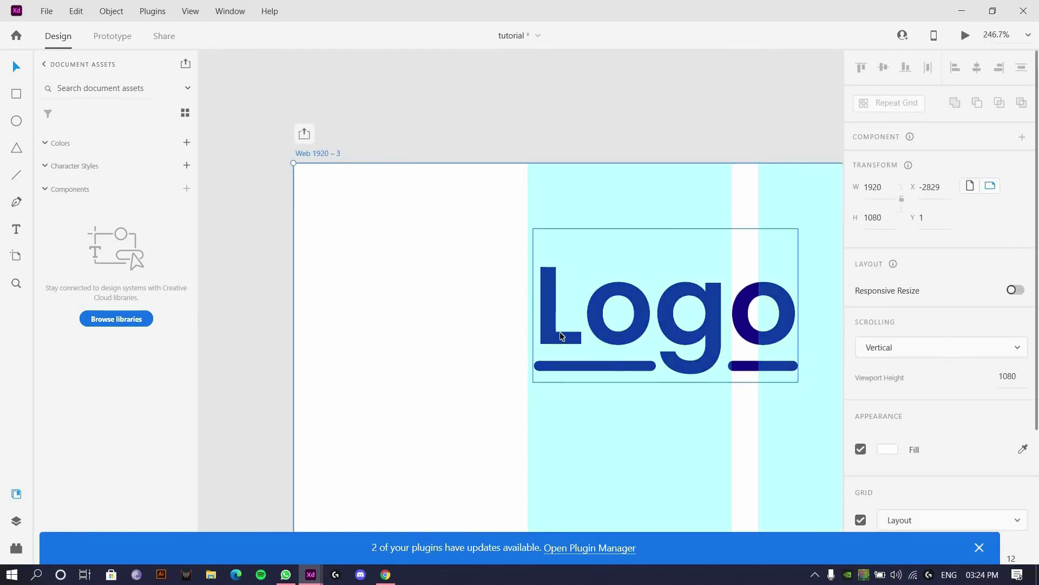
{"action": "left_click_drag", "start_coordinate": [559, 331], "coordinate": [555, 330]}
{"action": "scroll", "coordinate": [557, 324], "scroll_direction": "down", "scroll_amount": 10}
Step: Move all four navigation texts right to X 1212 so FAQ ends at the last grid column's right edge
{"action": "scroll", "coordinate": [649, 261], "scroll_direction": "up", "scroll_amount": 5}
{"action": "left_click_drag", "start_coordinate": [374, 247], "coordinate": [700, 298]}
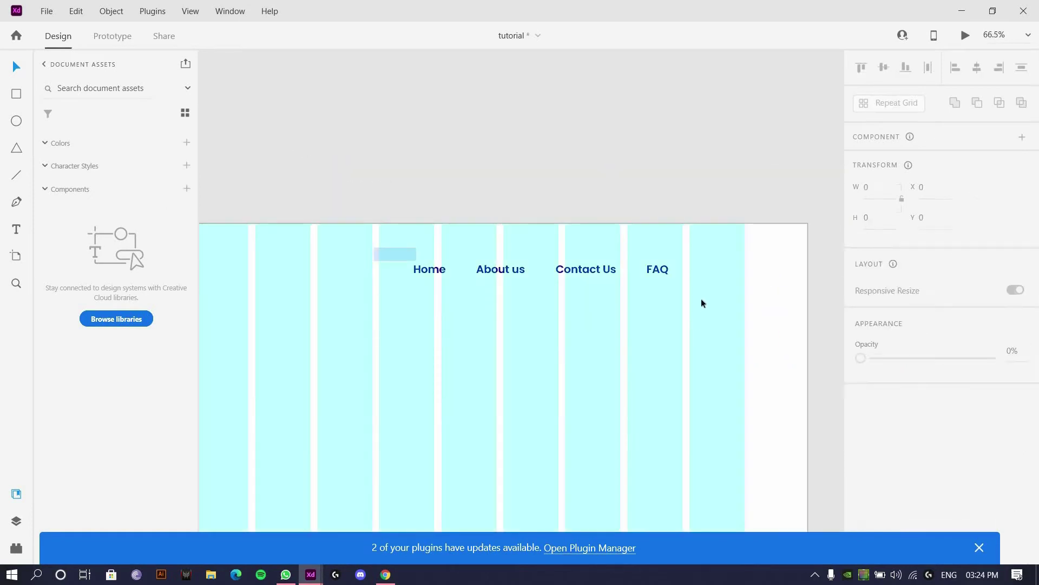
{"action": "left_click", "coordinate": [658, 268]}
{"action": "left_click_drag", "start_coordinate": [659, 269], "coordinate": [741, 267]}
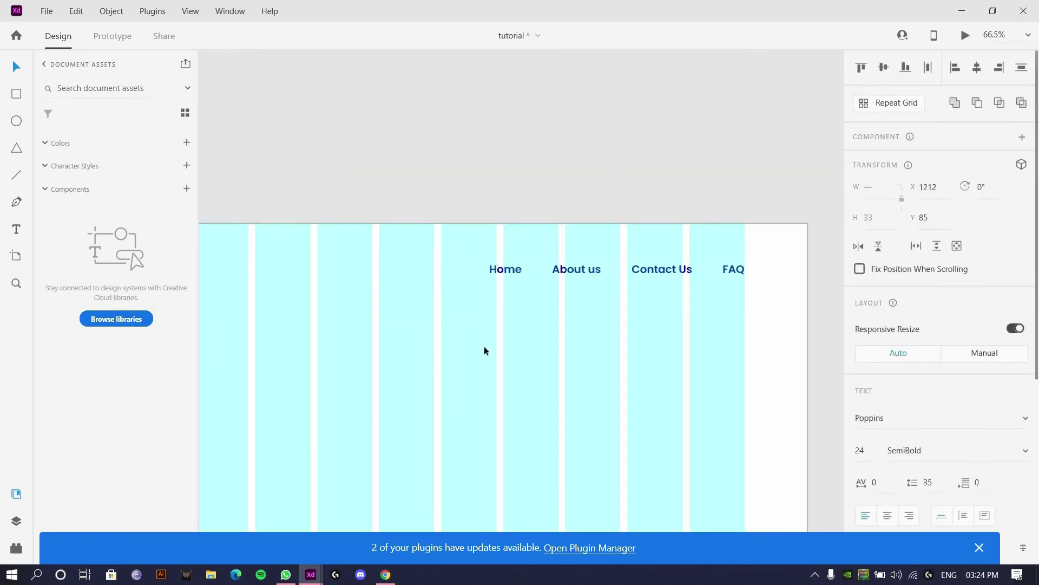
Step: Group the four navigation texts
{"action": "scroll", "coordinate": [557, 304], "scroll_direction": "down", "scroll_amount": 6}
{"action": "scroll", "coordinate": [678, 248], "scroll_direction": "up", "scroll_amount": 2}
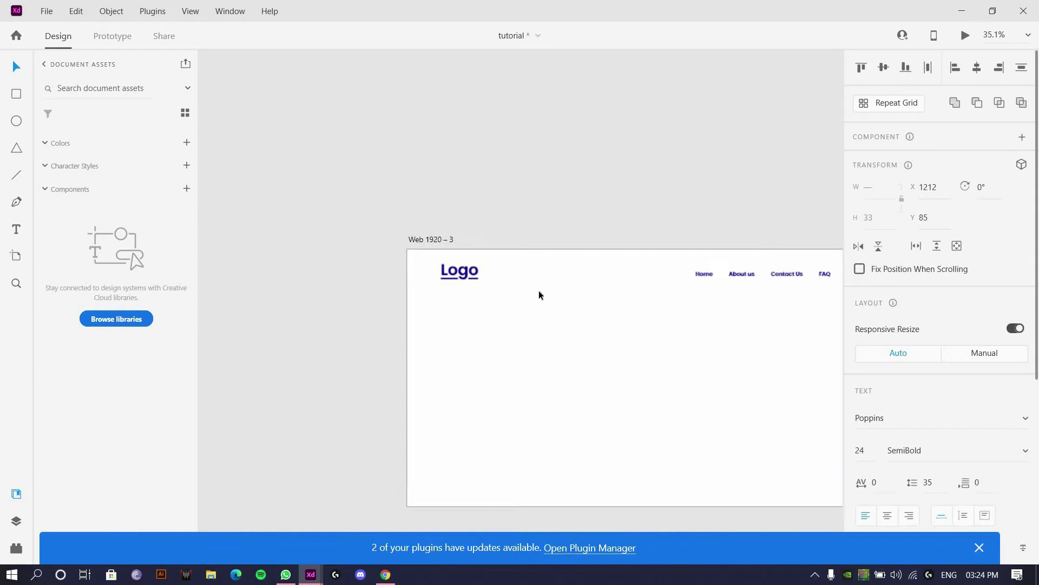
{"action": "scroll", "coordinate": [566, 393], "scroll_direction": "down", "scroll_amount": 2}
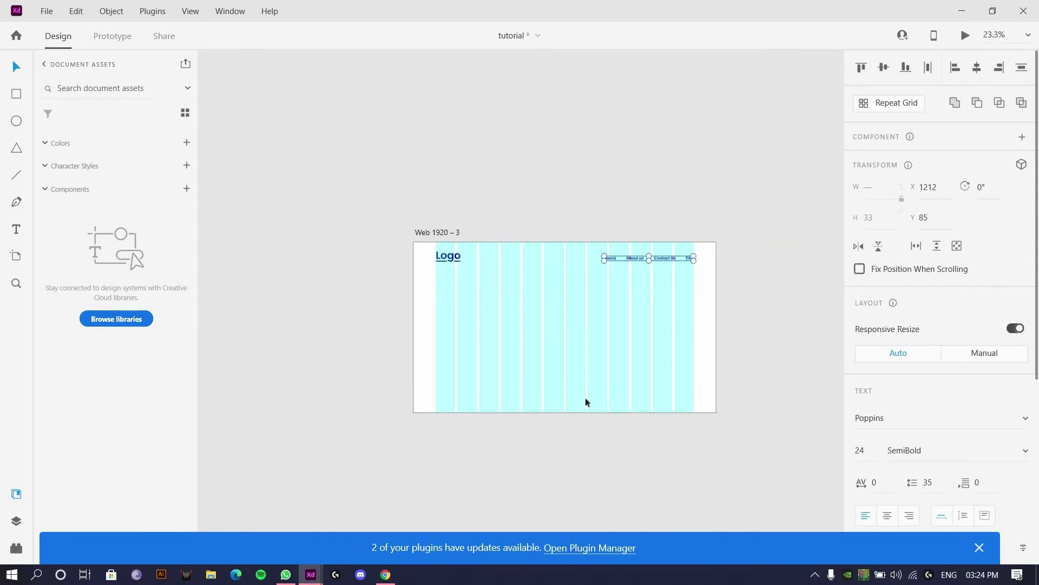
{"action": "key", "text": "ctrl+g"}
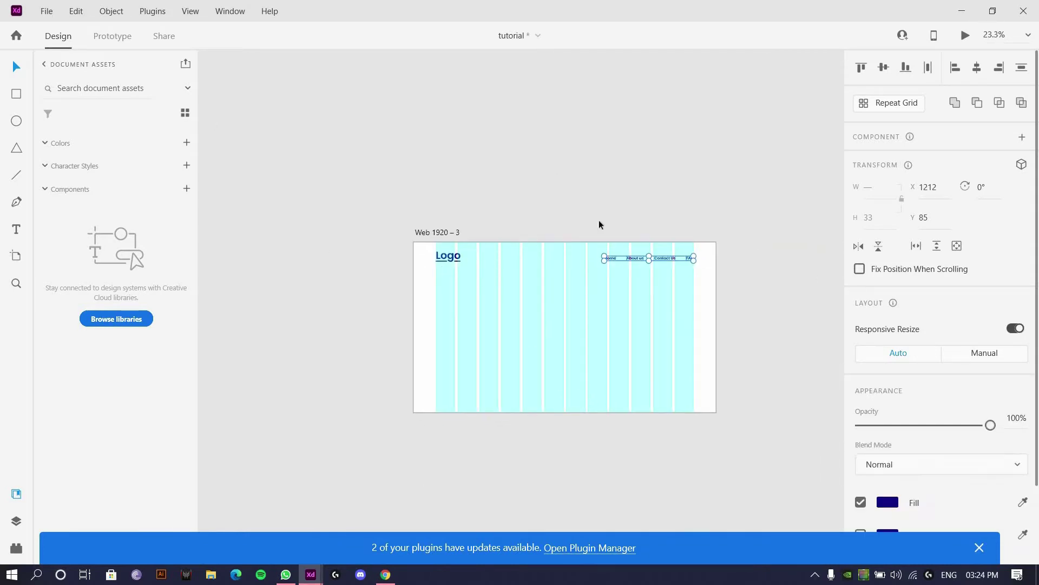
{"action": "left_click", "coordinate": [599, 220]}
{"action": "scroll", "coordinate": [548, 327], "scroll_direction": "up", "scroll_amount": 4}
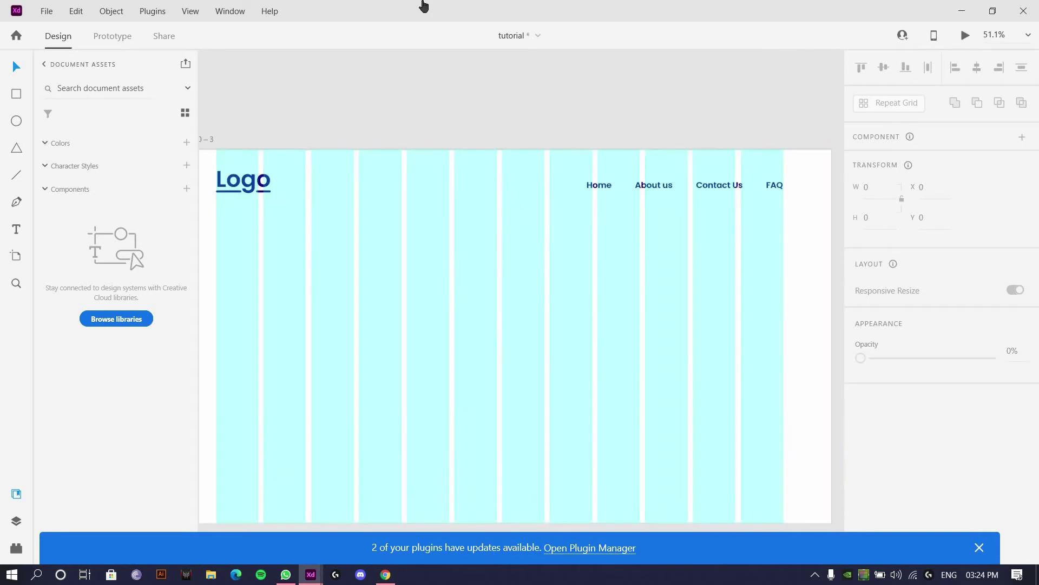
{"action": "scroll", "coordinate": [407, 272], "scroll_direction": "down", "scroll_amount": 3}
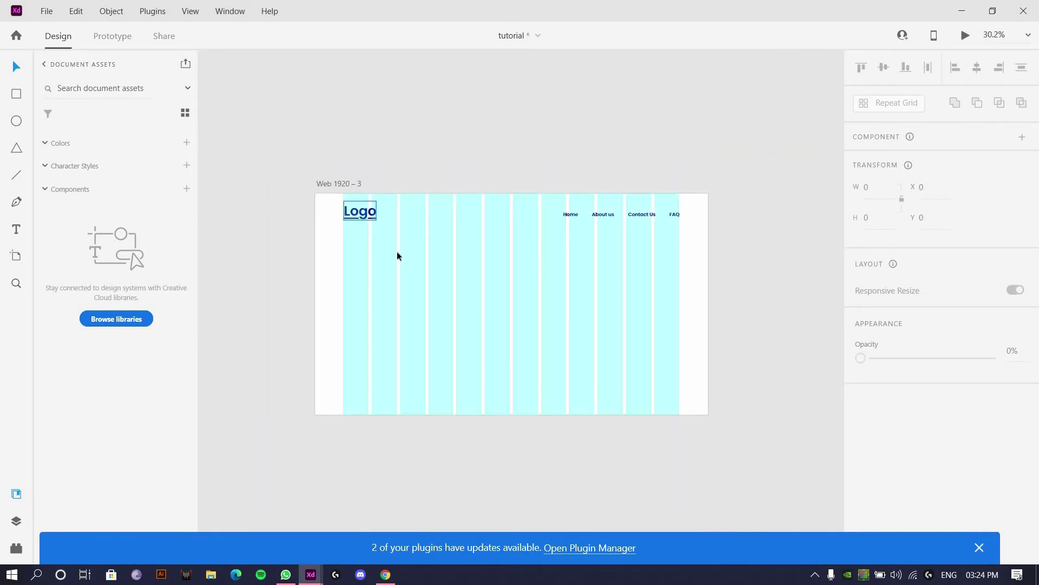
{"action": "scroll", "coordinate": [365, 233], "scroll_direction": "up", "scroll_amount": 2}
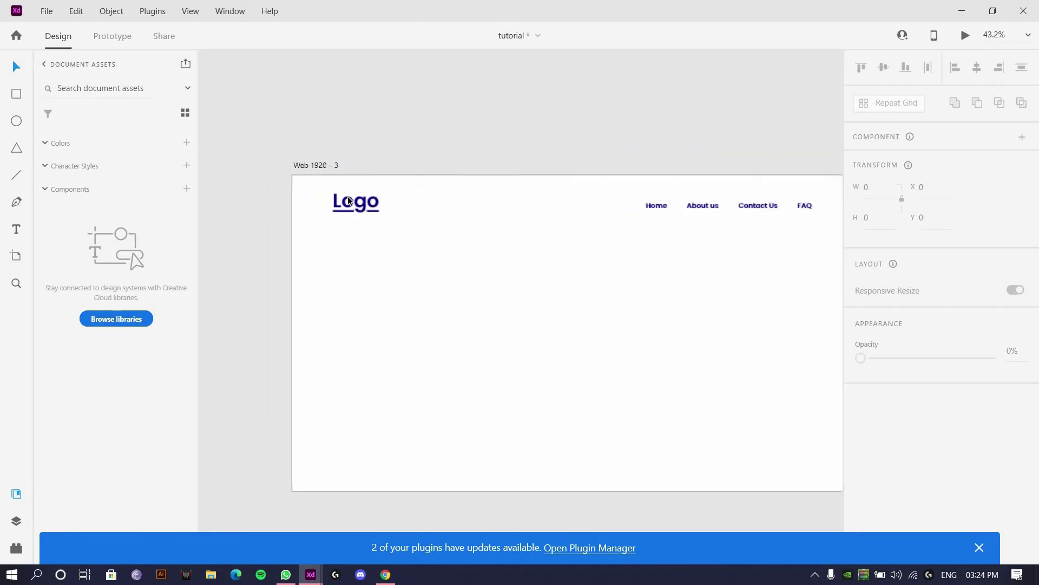
Step: Duplicate the logo below the header near the artboard's centre, with copies of Home and About us before it and Contact Us and FAQ after it
{"action": "left_click", "coordinate": [350, 199]}
{"action": "left_click_drag", "start_coordinate": [350, 198], "coordinate": [517, 282]}
{"action": "left_click", "coordinate": [614, 201]}
{"action": "left_click", "coordinate": [674, 199], "text": "shift"}
{"action": "left_click_drag", "start_coordinate": [674, 199], "coordinate": [450, 278]}
{"action": "left_click_drag", "start_coordinate": [811, 223], "coordinate": [616, 272]}
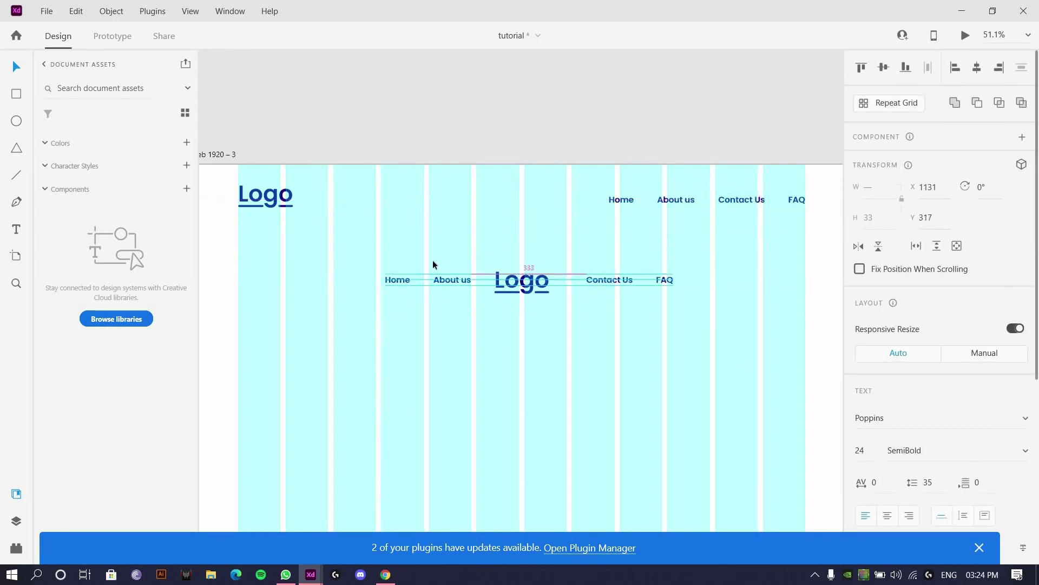
Step: Distribute the second header's five items evenly horizontally and centre the row on the artboard at X 552
{"action": "left_click_drag", "start_coordinate": [333, 260], "coordinate": [692, 293]}
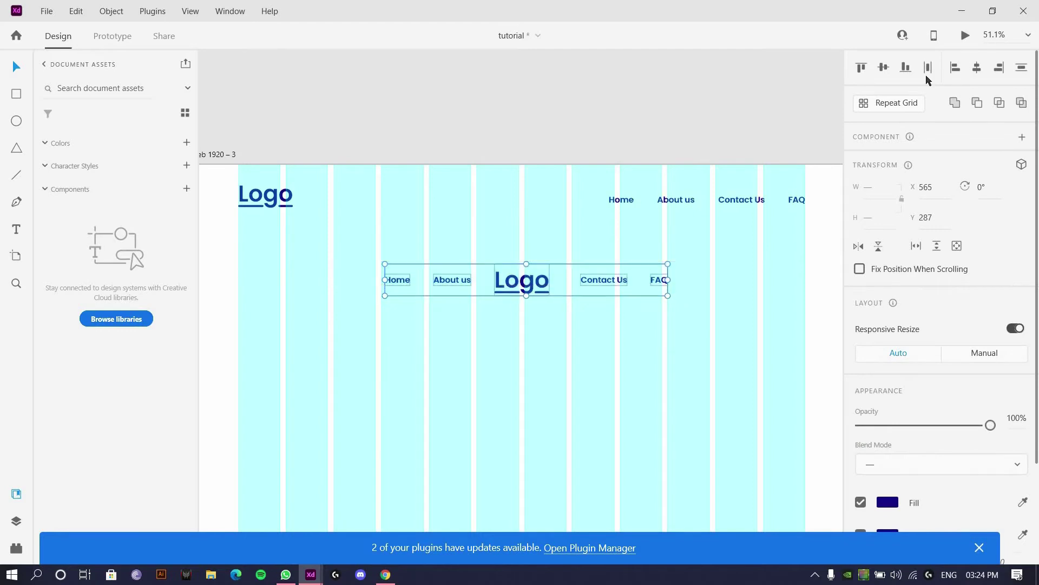
{"action": "key", "text": "ctrl+shift+h"}
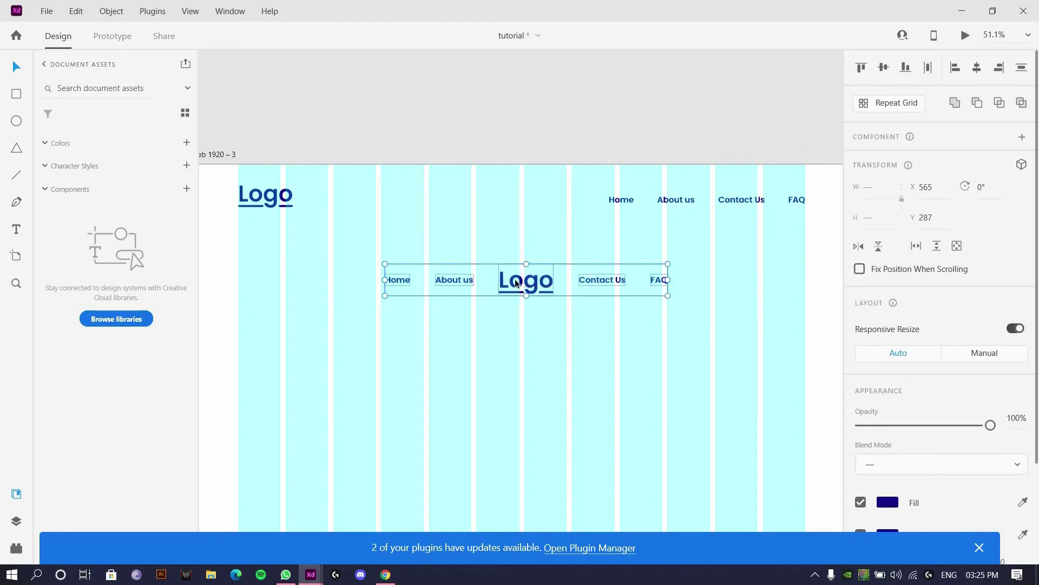
{"action": "key", "text": "Escape"}
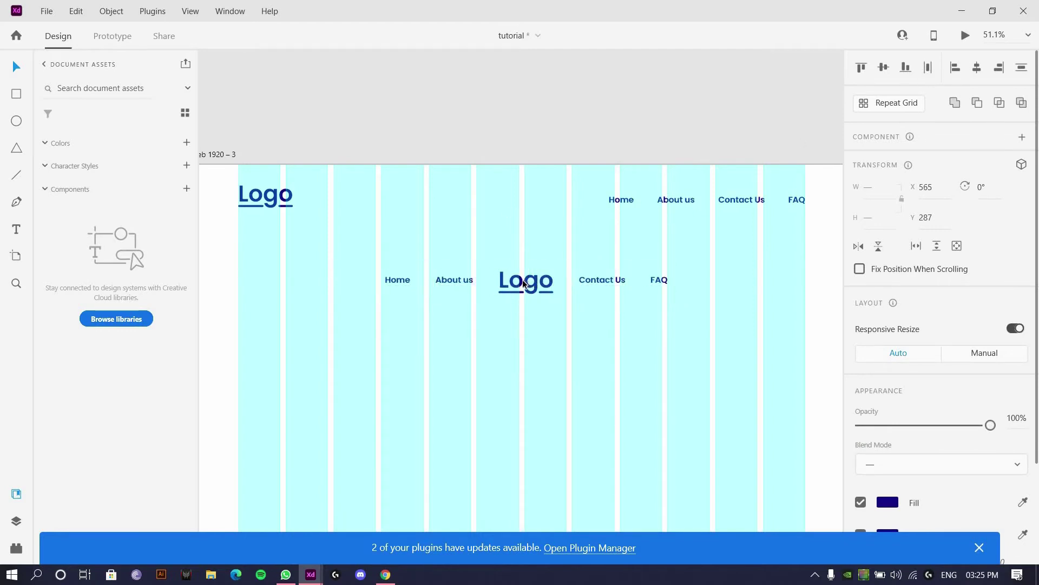
{"action": "left_click_drag", "start_coordinate": [524, 284], "coordinate": [510, 300]}
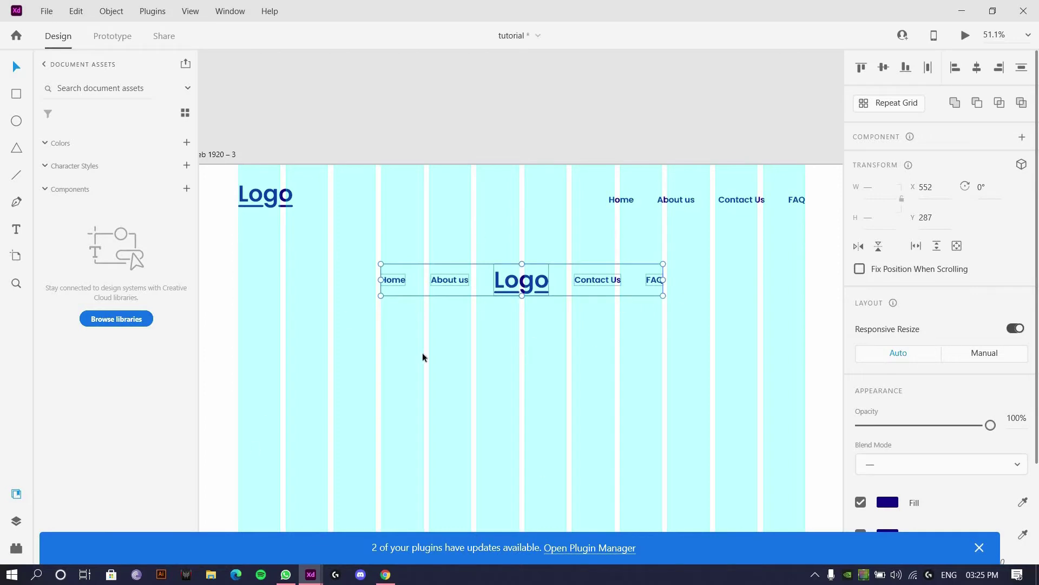
Step: Turn off the column layout grid for the Web 1920 – 3 artboard
{"action": "left_click", "coordinate": [212, 150]}
{"action": "left_click", "coordinate": [203, 153]}
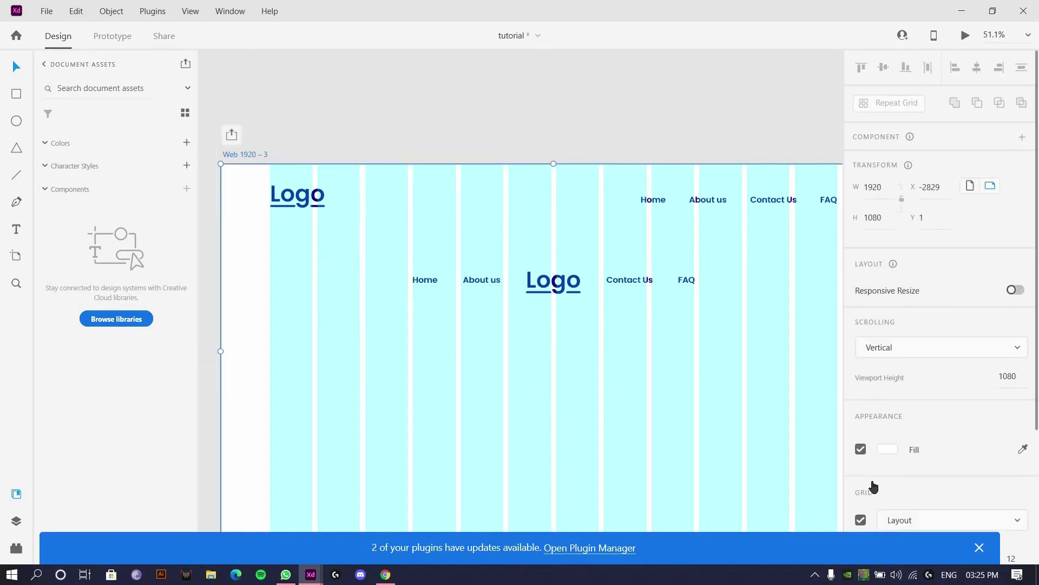
{"action": "left_click", "coordinate": [860, 519]}
{"action": "scroll", "coordinate": [526, 340], "scroll_direction": "down", "scroll_amount": 3}
{"action": "left_click_drag", "start_coordinate": [757, 313], "coordinate": [485, 290]}
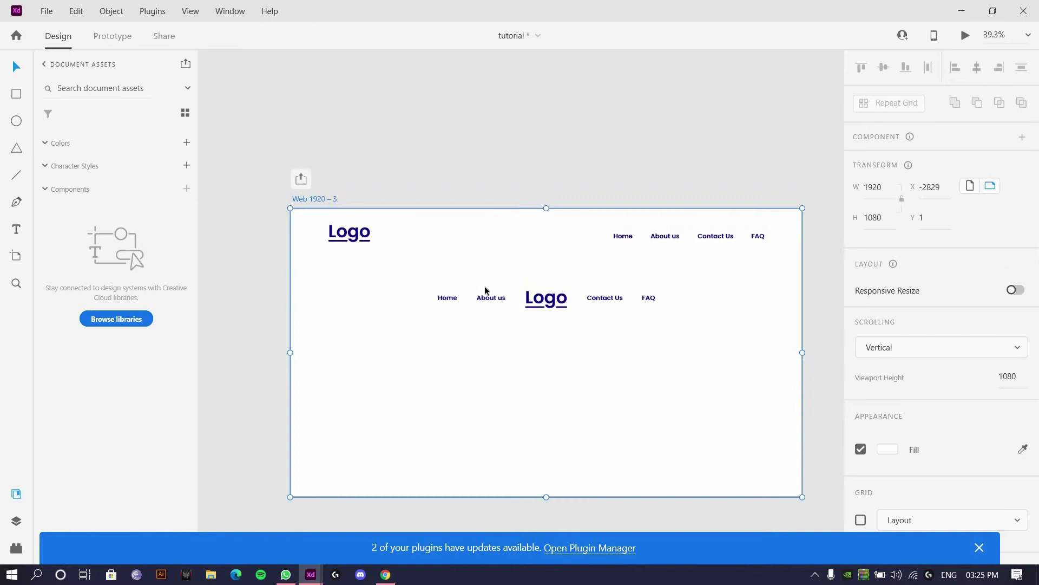
Step: Search the Icons 4 Design plugin for "search" icons
{"action": "scroll", "coordinate": [485, 291], "scroll_direction": "up", "scroll_amount": 2}
{"action": "key", "text": "ctrl+="}
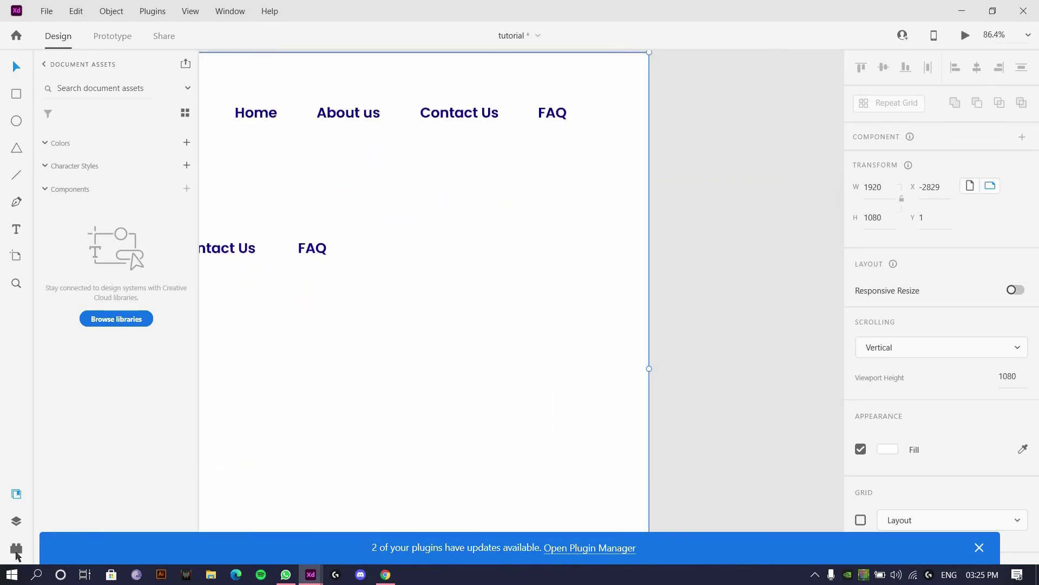
{"action": "key", "text": "ctrl+shift+p"}
{"action": "scroll", "coordinate": [87, 271], "scroll_direction": "down", "scroll_amount": 5}
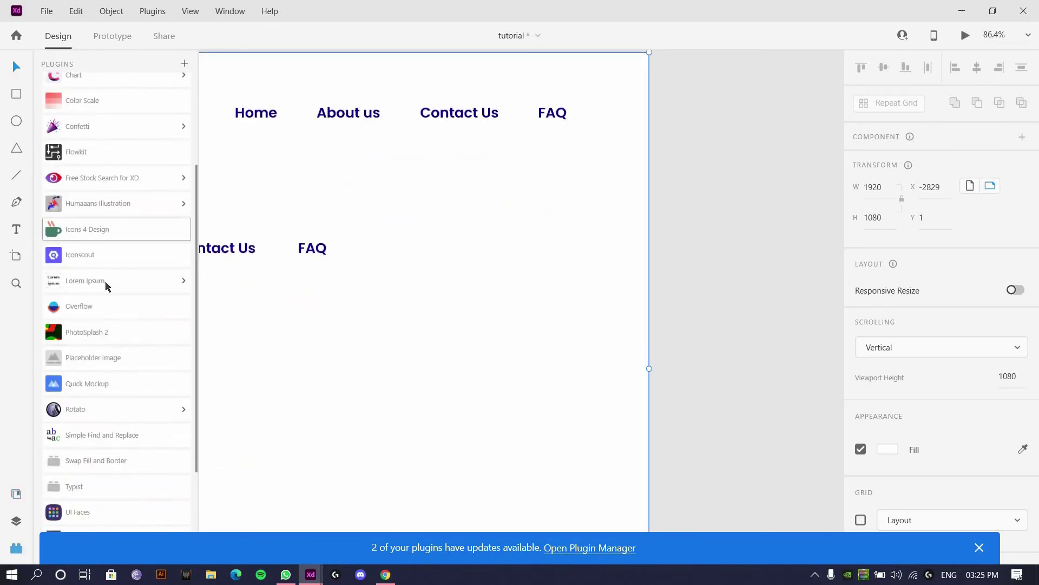
{"action": "left_click", "coordinate": [110, 223]}
{"action": "left_click", "coordinate": [109, 142]}
{"action": "type", "text": "s"}
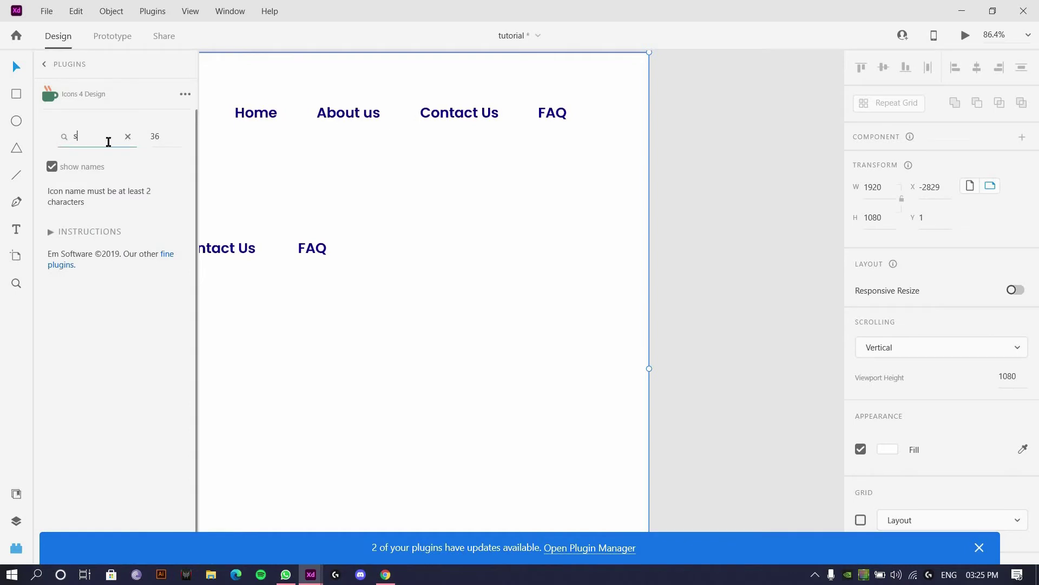
{"action": "type", "text": "earch"}
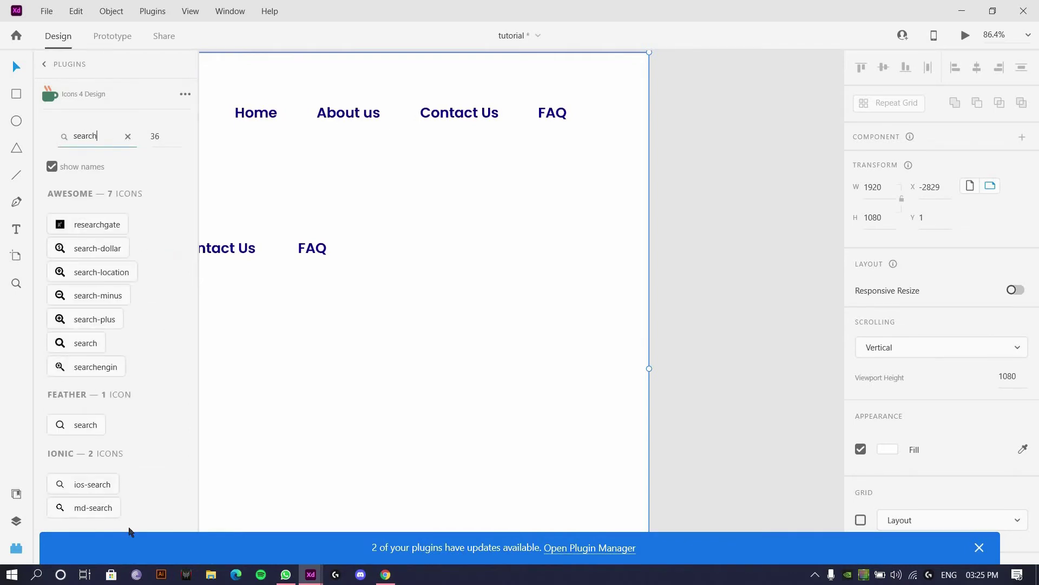
{"action": "scroll", "coordinate": [107, 455], "scroll_direction": "down", "scroll_amount": 5}
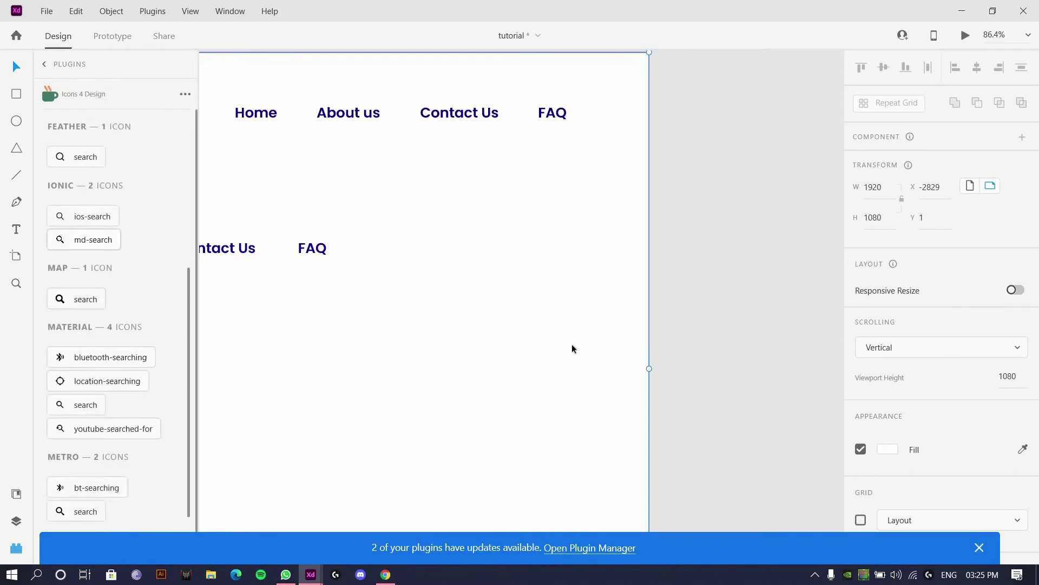
Step: Paste the Ionic md-search icon onto the artboard and place it well to the right of the second header's FAQ, about X 1719, Y 330
{"action": "key", "text": "ctrl+v"}
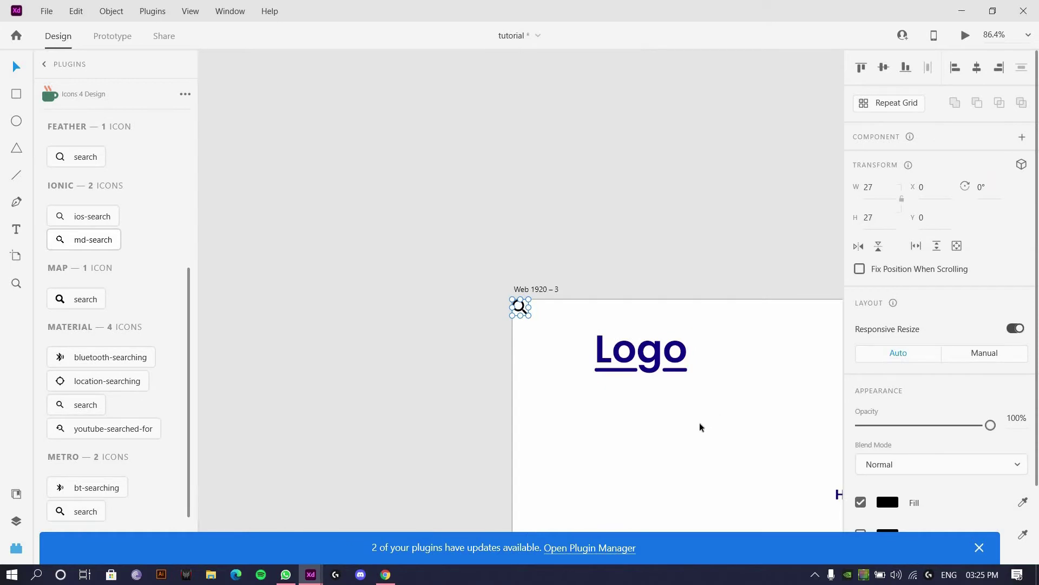
{"action": "key", "text": "ctrl+z"}
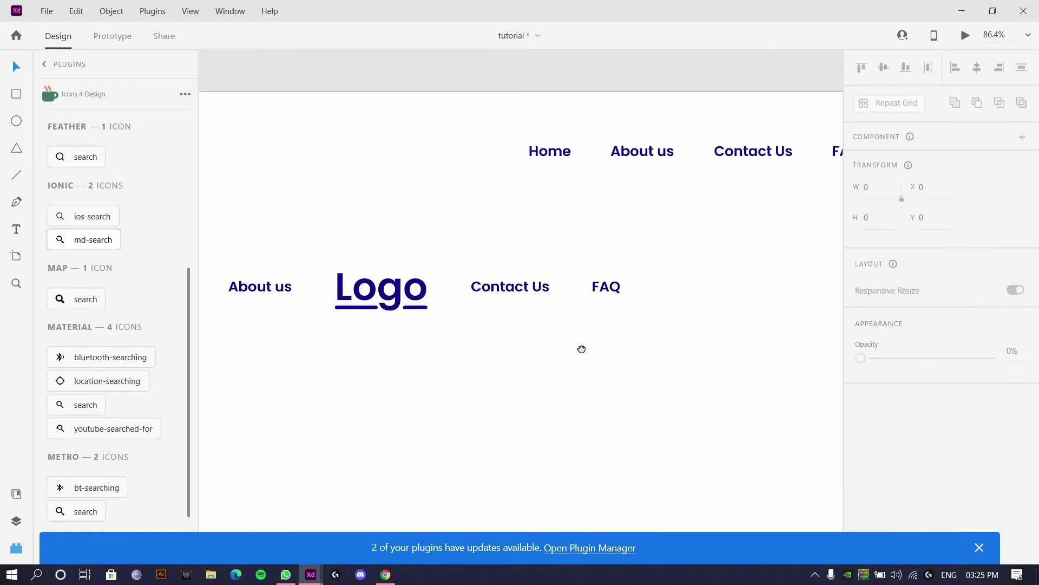
{"action": "left_click_drag", "start_coordinate": [717, 280], "coordinate": [544, 254]}
{"action": "scroll", "coordinate": [545, 255], "scroll_direction": "right", "scroll_amount": 2}
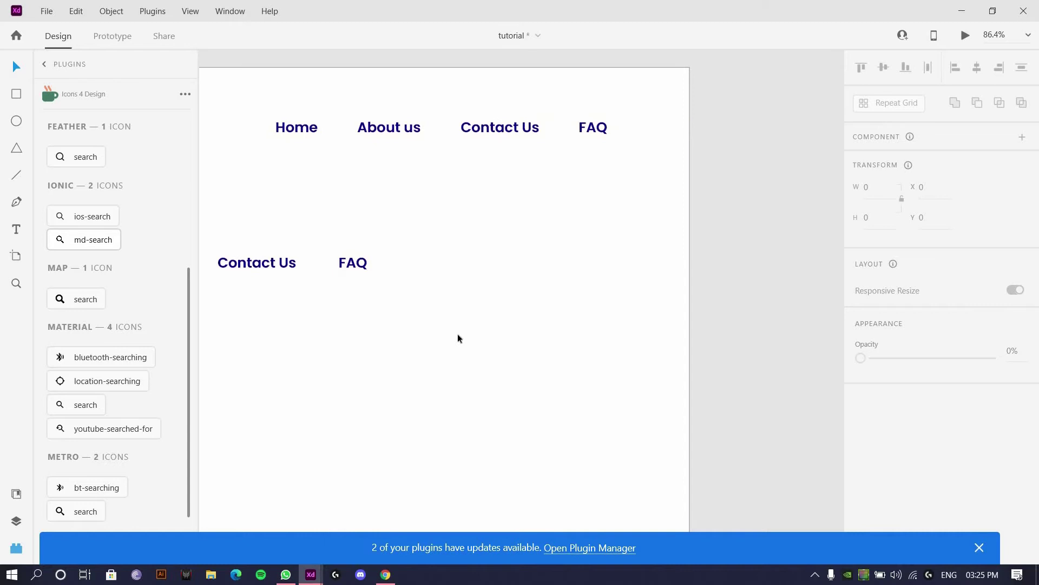
{"action": "key", "text": "ctrl+v"}
{"action": "scroll", "coordinate": [425, 319], "scroll_direction": "up", "scroll_amount": 5}
{"action": "left_click_drag", "start_coordinate": [469, 315], "coordinate": [643, 213]}
{"action": "scroll", "coordinate": [703, 330], "scroll_direction": "down", "scroll_amount": 5}
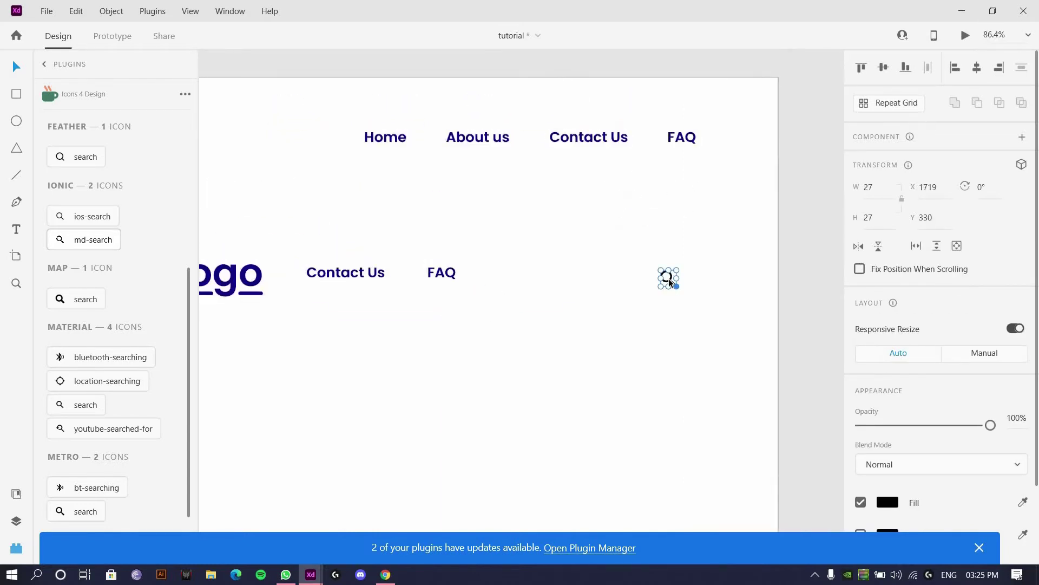
Step: Align the search icon's vertical middle with the FAQ and Contact Us texts of the second header
{"action": "scroll", "coordinate": [669, 281], "scroll_direction": "up", "scroll_amount": 3}
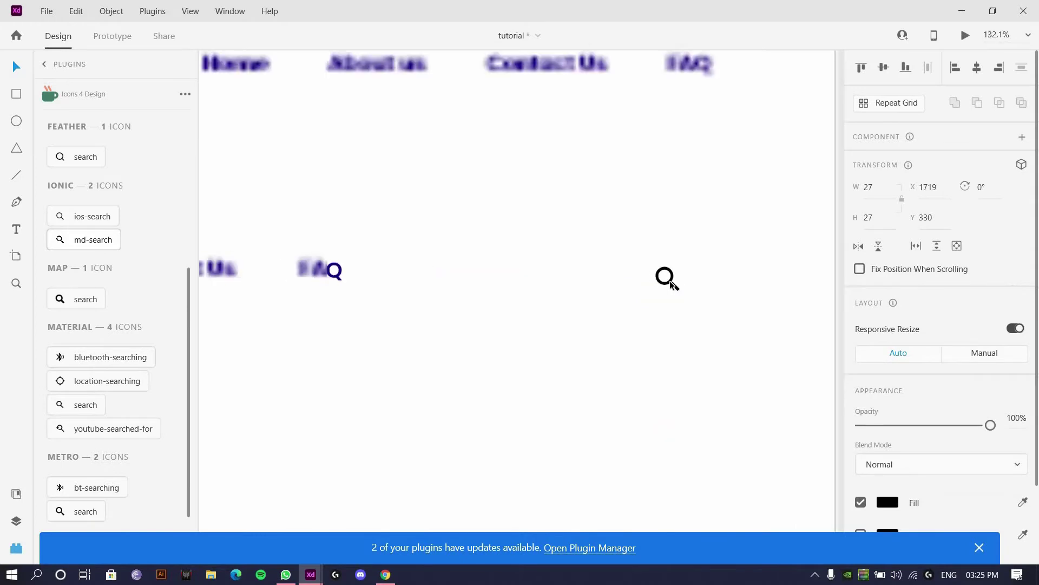
{"action": "scroll", "coordinate": [672, 284], "scroll_direction": "down", "scroll_amount": 3}
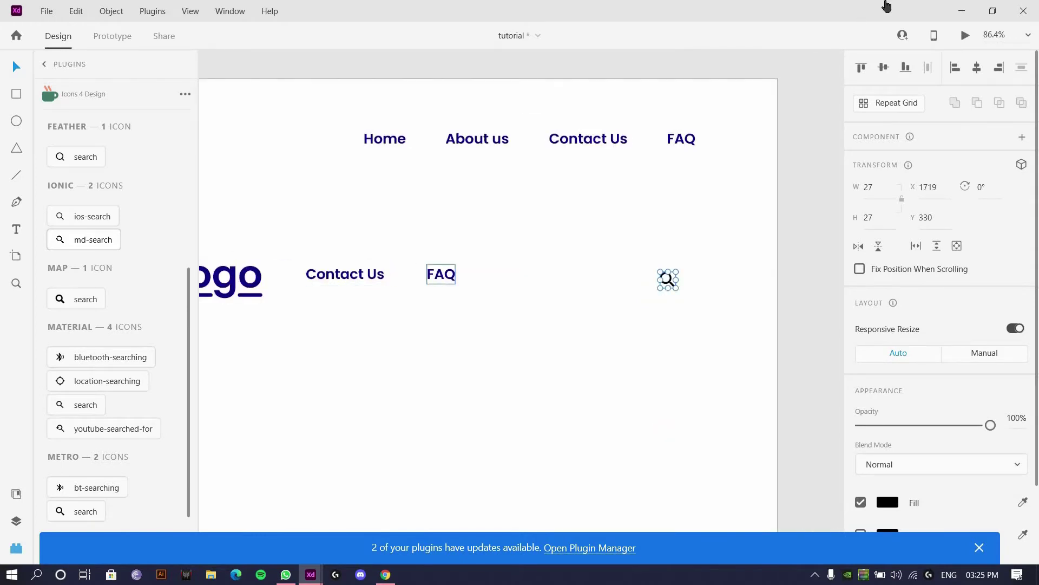
{"action": "left_click", "coordinate": [441, 274], "text": "shift"}
{"action": "key", "text": "shift+m"}
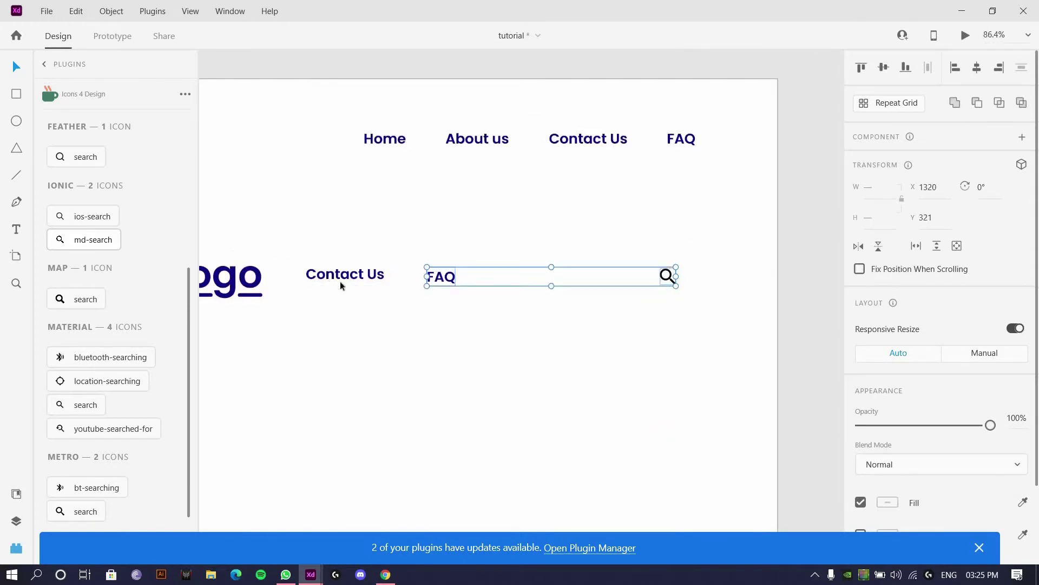
{"action": "left_click", "coordinate": [342, 277], "text": "shift"}
{"action": "key", "text": "shift+m"}
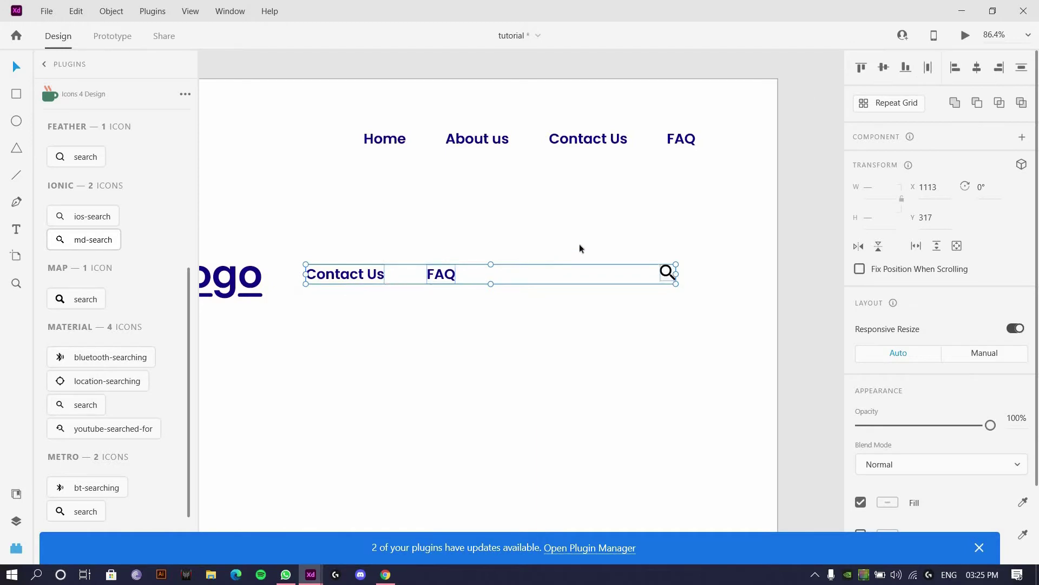
Step: Align the search icon's right edge with the right edge of the first header's FAQ text
{"action": "left_click", "coordinate": [676, 283]}
{"action": "left_click", "coordinate": [674, 282]}
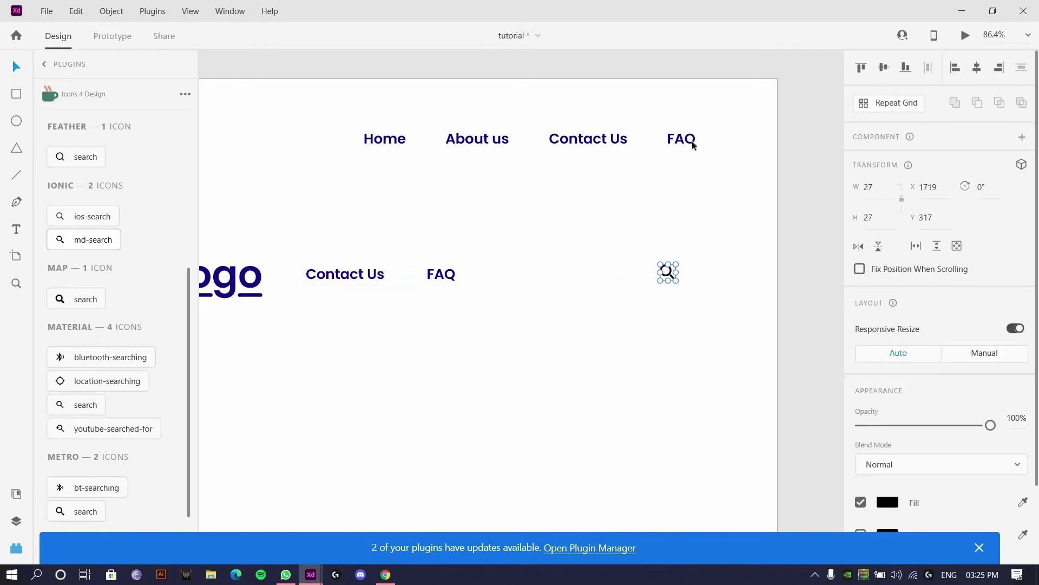
{"action": "left_click", "coordinate": [691, 139], "text": "shift"}
{"action": "key", "text": "ctrl+shift+Right"}
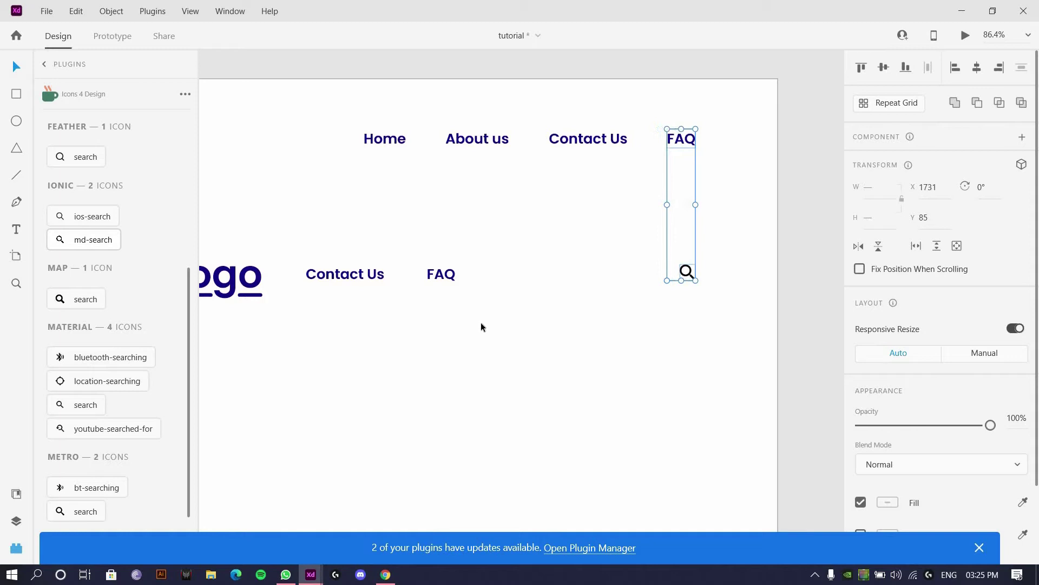
{"action": "left_click", "coordinate": [659, 306]}
{"action": "scroll", "coordinate": [675, 287], "scroll_direction": "up", "scroll_amount": 5}
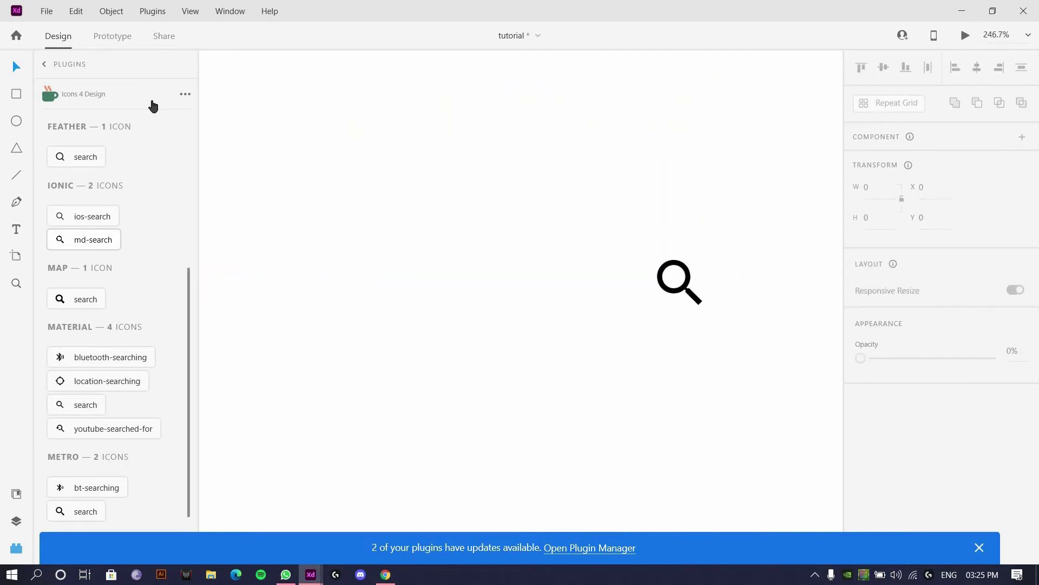
{"action": "scroll", "coordinate": [433, 230], "scroll_direction": "down", "scroll_amount": 4}
{"action": "left_click_drag", "start_coordinate": [419, 256], "coordinate": [453, 245]}
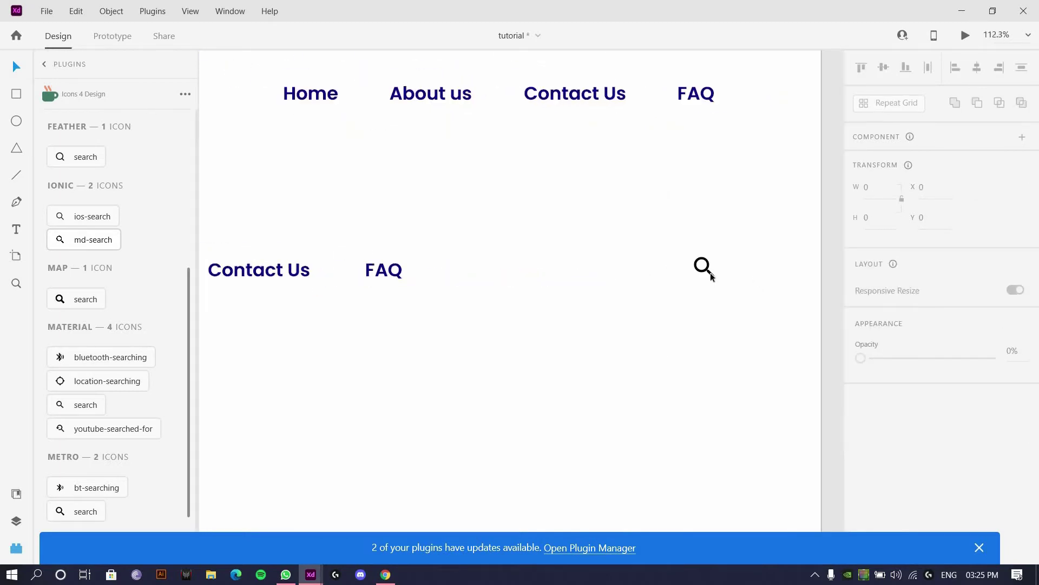
{"action": "left_click_drag", "start_coordinate": [615, 246], "coordinate": [814, 237]}
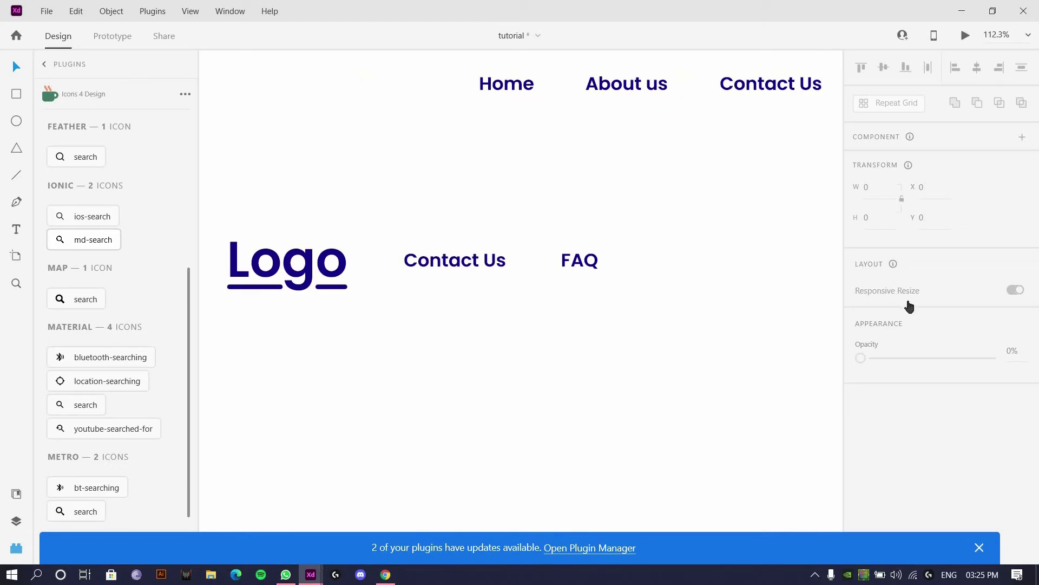
{"action": "left_click_drag", "start_coordinate": [528, 180], "coordinate": [240, 168]}
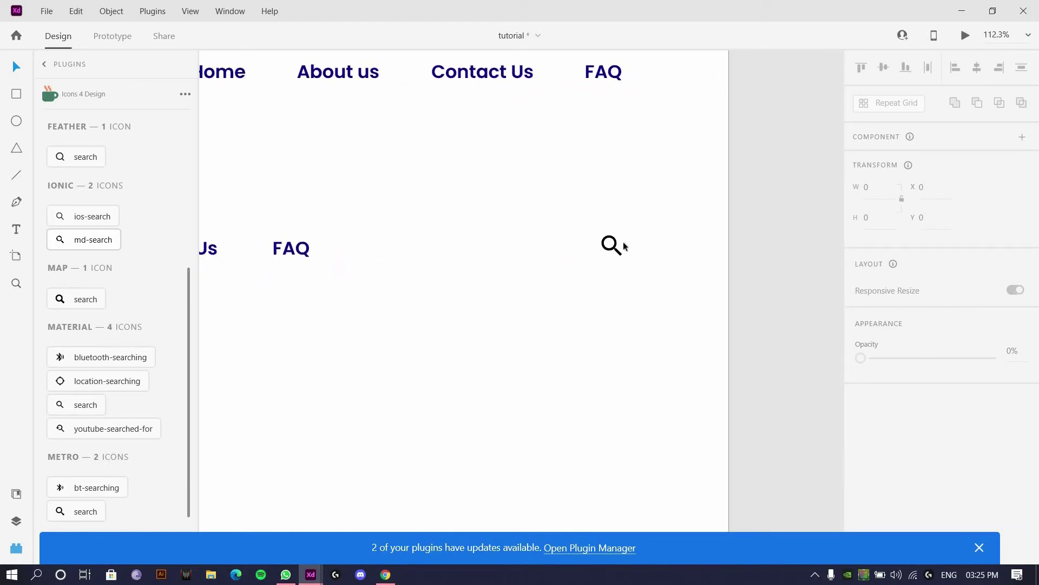
Step: Fill the search icon with the dark blue sampled from the second header's FAQ text
{"action": "left_click_drag", "start_coordinate": [585, 215], "coordinate": [683, 308]}
{"action": "scroll", "coordinate": [303, 241], "scroll_direction": "up", "scroll_amount": 10}
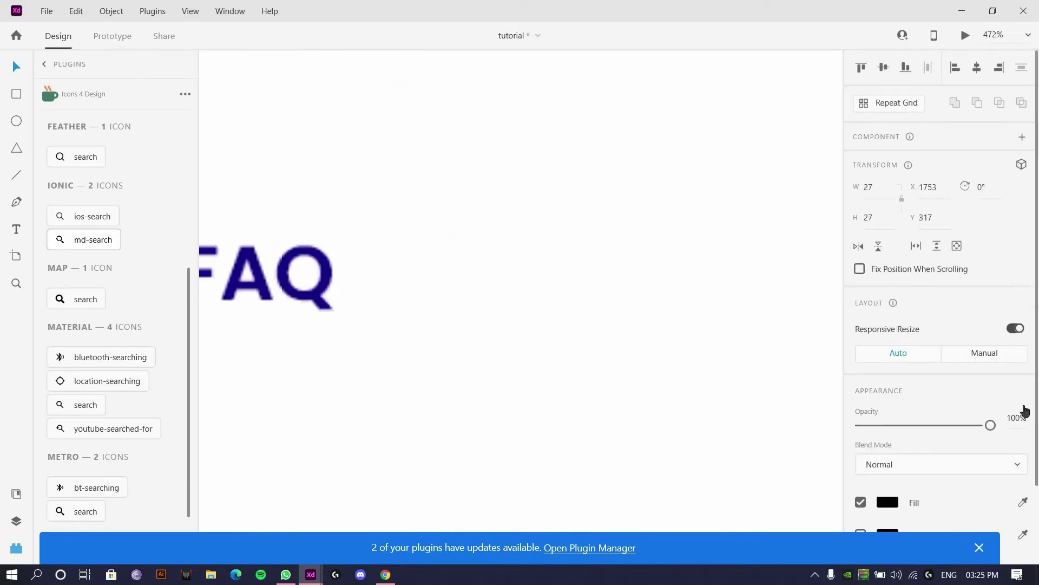
{"action": "scroll", "coordinate": [1028, 438], "scroll_direction": "down", "scroll_amount": 1}
{"action": "scroll", "coordinate": [1028, 437], "scroll_direction": "down", "scroll_amount": 2}
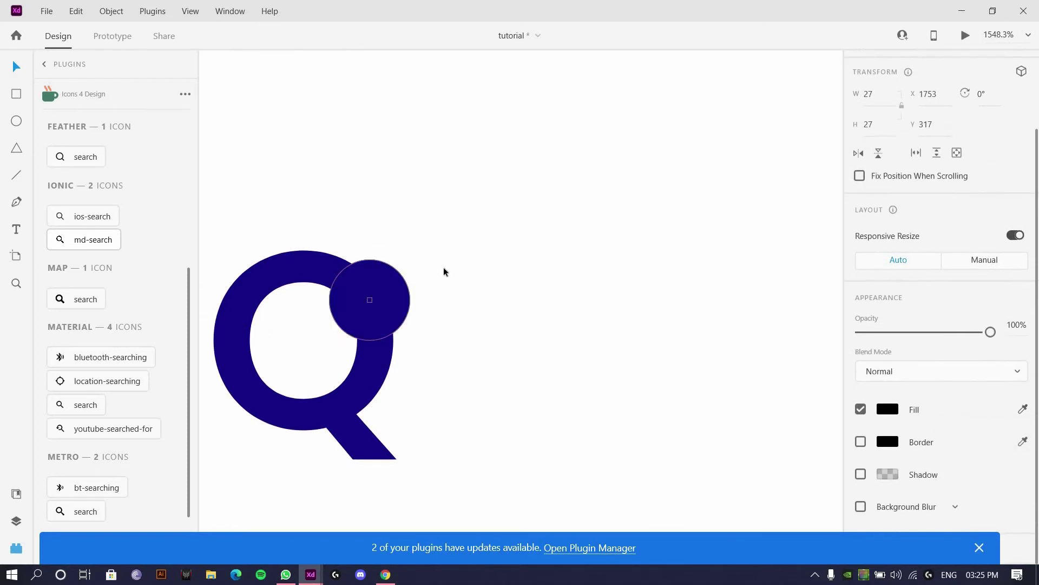
{"action": "left_click", "coordinate": [373, 298]}
{"action": "scroll", "coordinate": [366, 227], "scroll_direction": "down", "scroll_amount": 10}
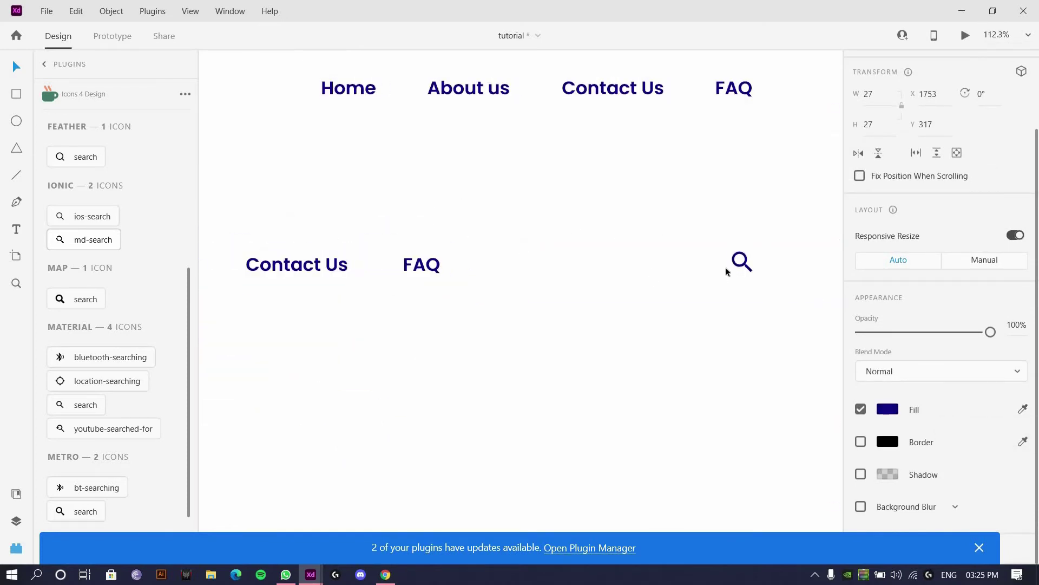
Step: Lower the search icon's opacity to 35%
{"action": "scroll", "coordinate": [730, 271], "scroll_direction": "up", "scroll_amount": 3}
{"action": "left_click_drag", "start_coordinate": [949, 331], "coordinate": [906, 334]}
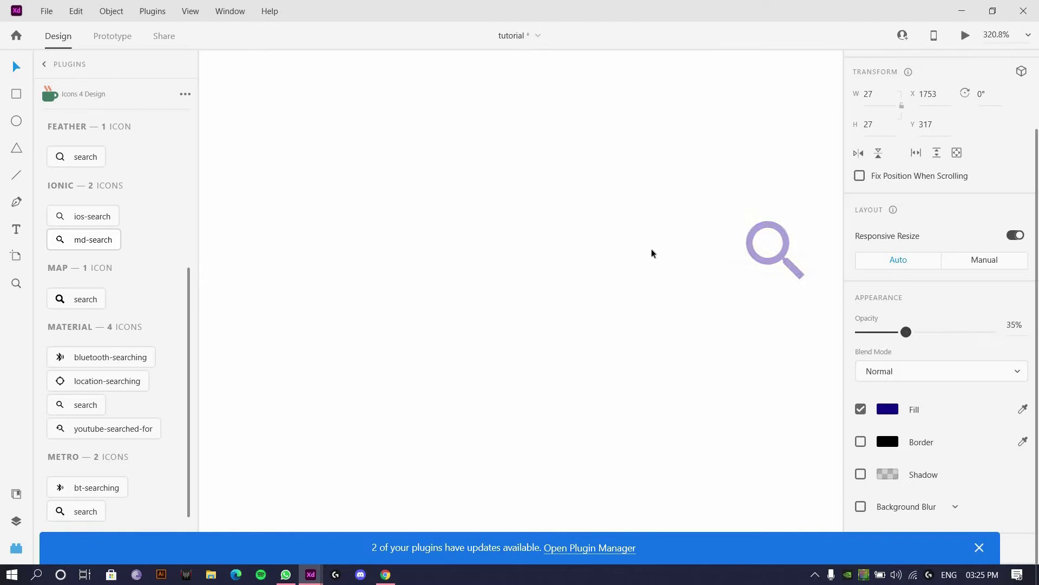
{"action": "scroll", "coordinate": [477, 268], "scroll_direction": "down", "scroll_amount": 4}
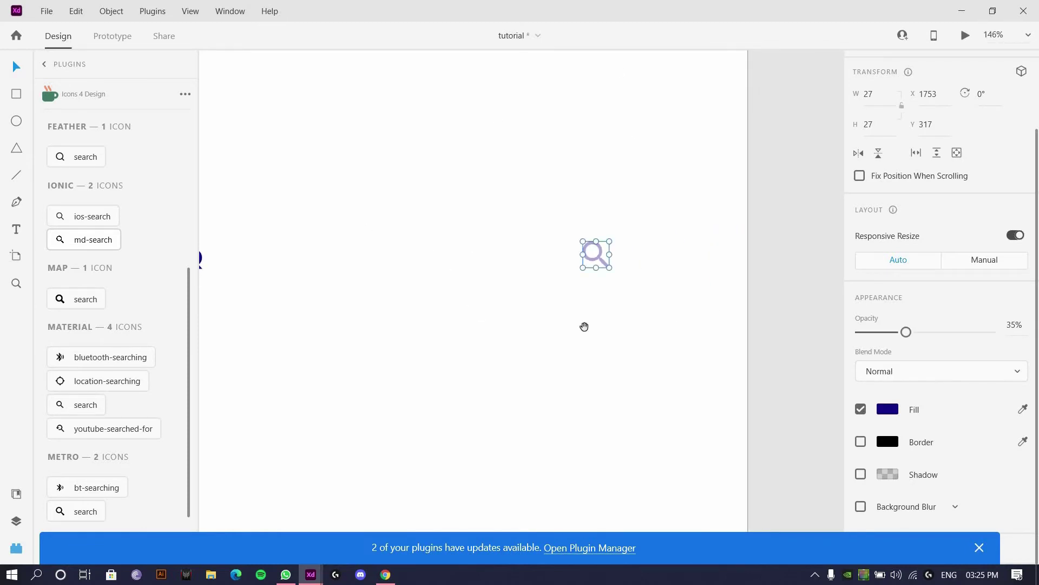
{"action": "scroll", "coordinate": [735, 334], "scroll_direction": "up", "scroll_amount": 3}
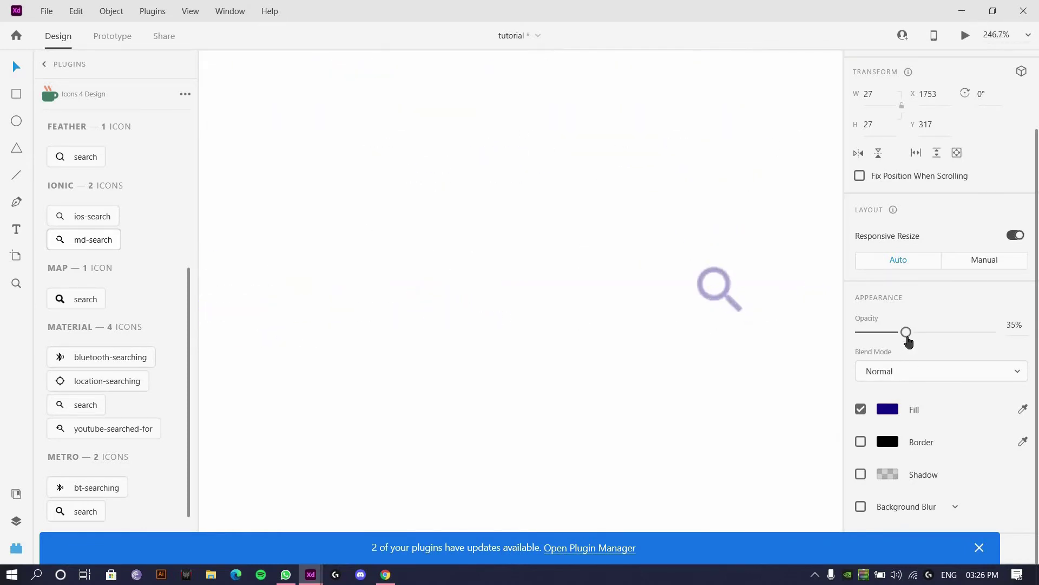
Step: Raise the opacity of the second header's search icon to make the magnifier darker
{"action": "left_click_drag", "start_coordinate": [907, 335], "coordinate": [959, 335]}
{"action": "left_click", "coordinate": [524, 315]}
{"action": "scroll", "coordinate": [694, 281], "scroll_direction": "down", "scroll_amount": 5}
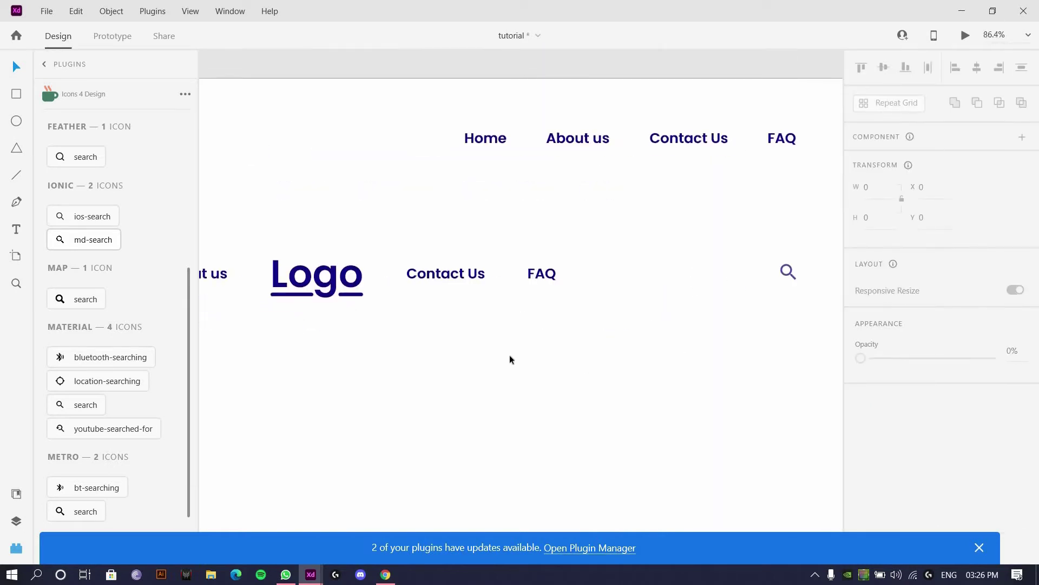
Step: Change the fill of the About us, Contact Us and FAQ texts in both headers to dark grey #515151, leaving out both Home texts
{"action": "scroll", "coordinate": [545, 324], "scroll_direction": "down", "scroll_amount": 3}
{"action": "left_click_drag", "start_coordinate": [529, 280], "coordinate": [649, 251]}
{"action": "scroll", "coordinate": [516, 284], "scroll_direction": "up", "scroll_amount": 3}
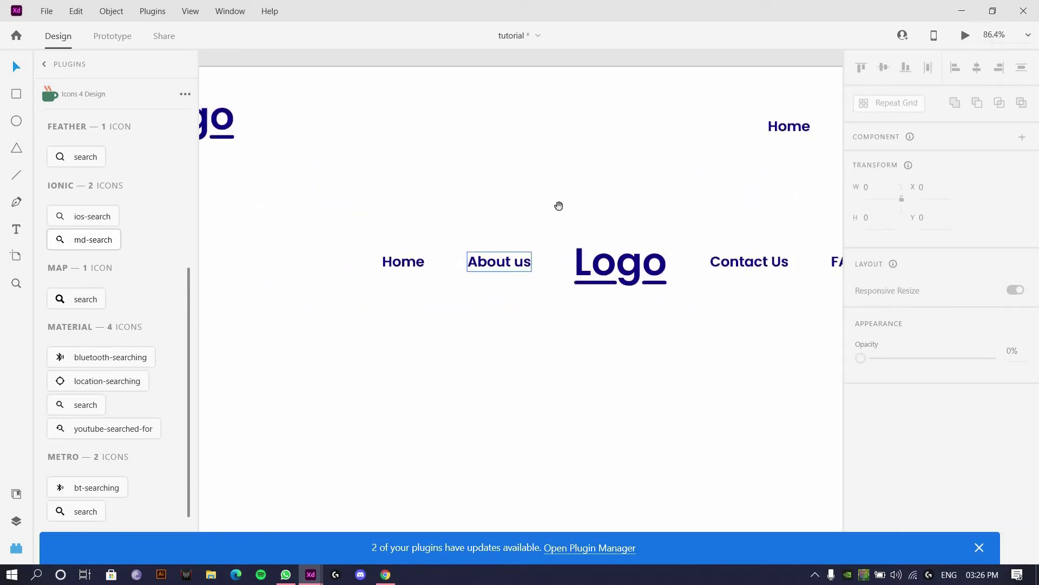
{"action": "left_click_drag", "start_coordinate": [732, 160], "coordinate": [498, 242]}
{"action": "left_click", "coordinate": [473, 197]}
{"action": "left_click", "coordinate": [597, 195], "text": "shift"}
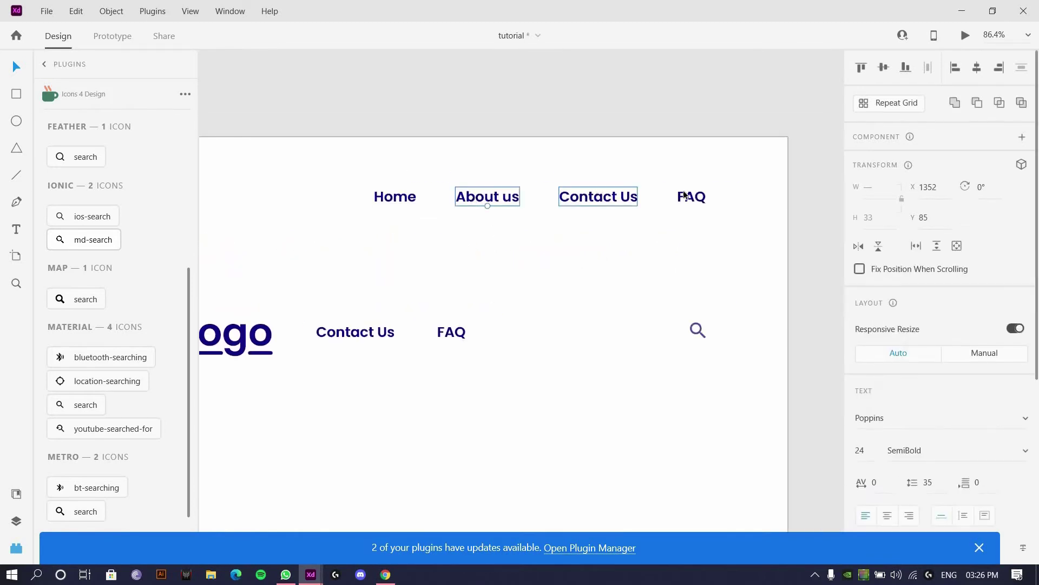
{"action": "left_click", "coordinate": [686, 198], "text": "shift"}
{"action": "left_click_drag", "start_coordinate": [345, 297], "coordinate": [700, 300]}
{"action": "left_click", "coordinate": [463, 333], "text": "shift"}
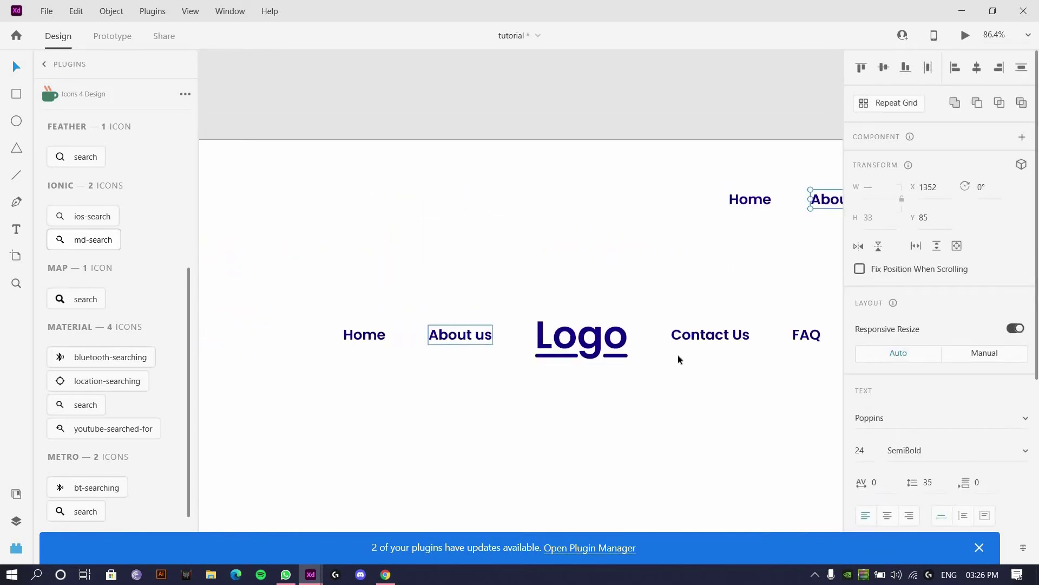
{"action": "left_click", "coordinate": [731, 334], "text": "shift"}
{"action": "scroll", "coordinate": [568, 237], "scroll_direction": "right", "scroll_amount": 9}
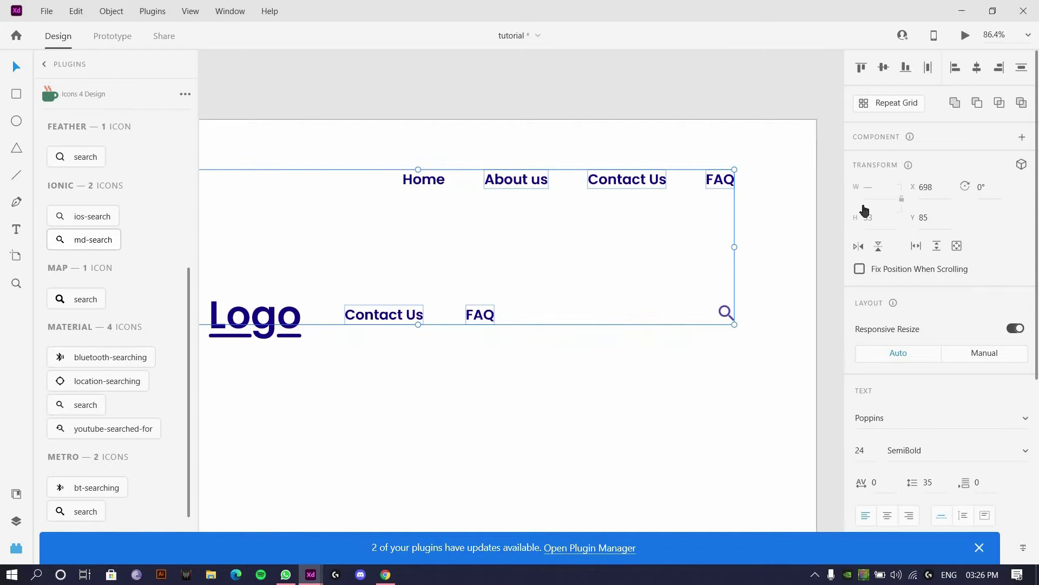
{"action": "scroll", "coordinate": [878, 345], "scroll_direction": "down", "scroll_amount": 4}
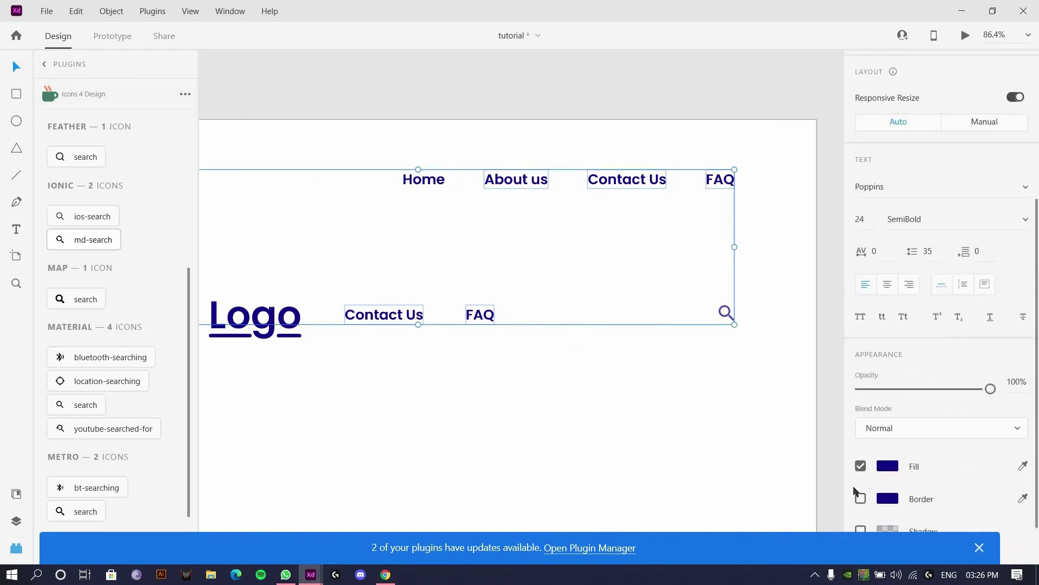
{"action": "left_click_drag", "start_coordinate": [686, 399], "coordinate": [639, 431]}
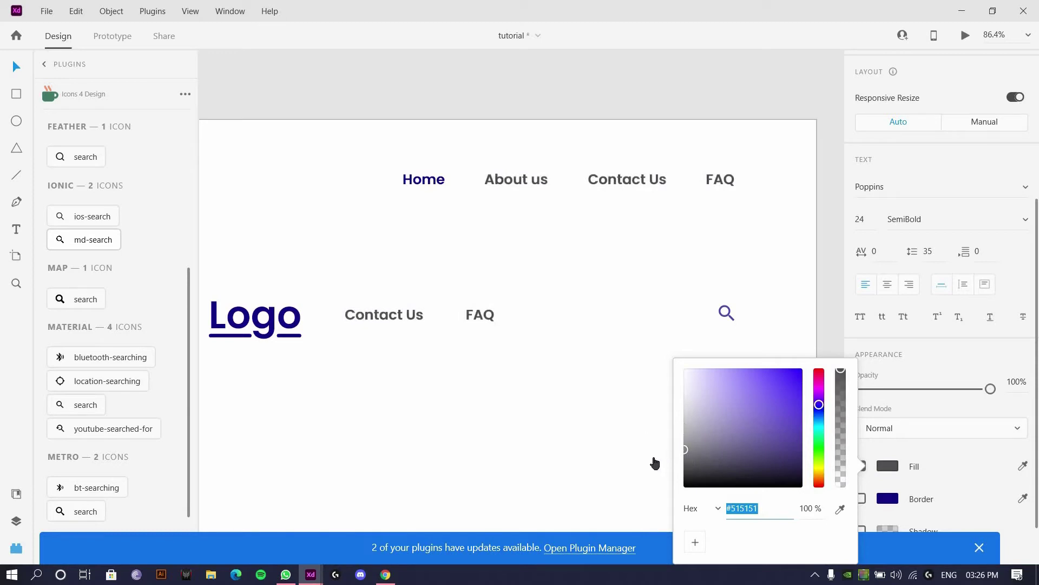
Step: Set the font weight of the grey About us, Contact Us and FAQ texts in both headers to Regular
{"action": "left_click", "coordinate": [928, 219]}
{"action": "key", "text": "Up"}
{"action": "key", "text": "Up"}
{"action": "key", "text": "Up"}
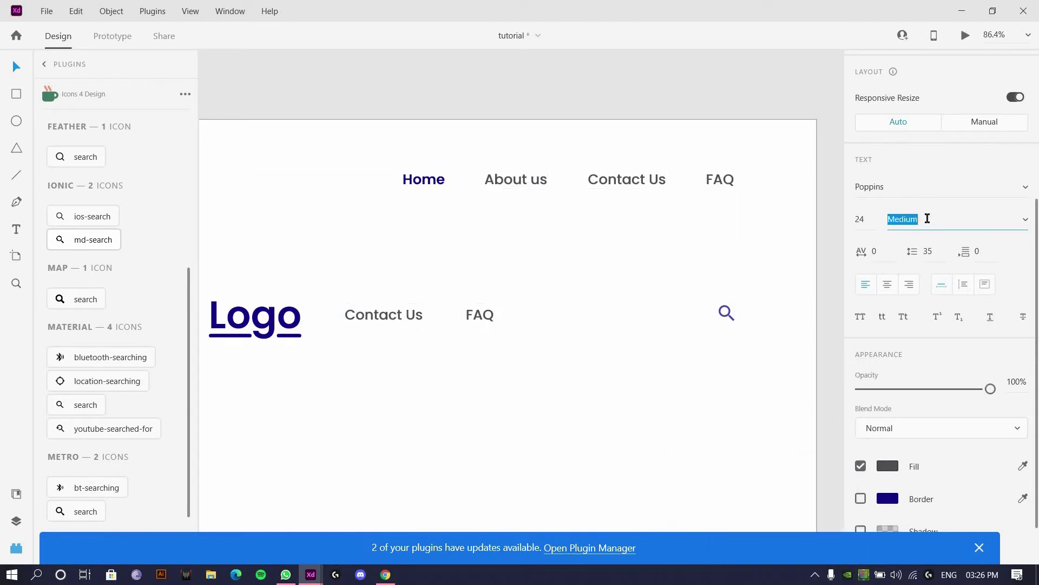
{"action": "key", "text": "Up"}
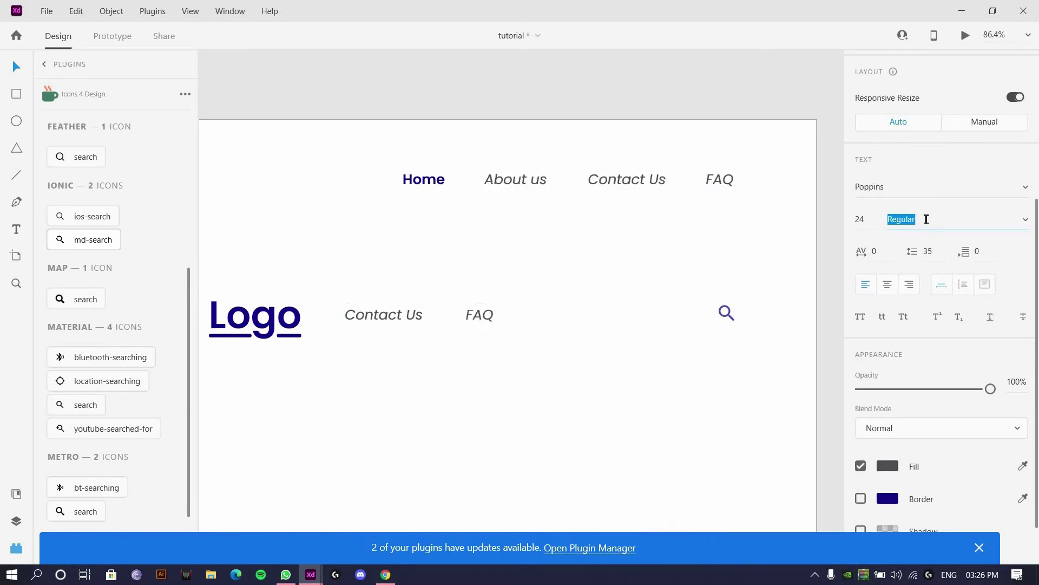
{"action": "left_click", "coordinate": [453, 242]}
{"action": "left_click_drag", "start_coordinate": [453, 243], "coordinate": [785, 273]}
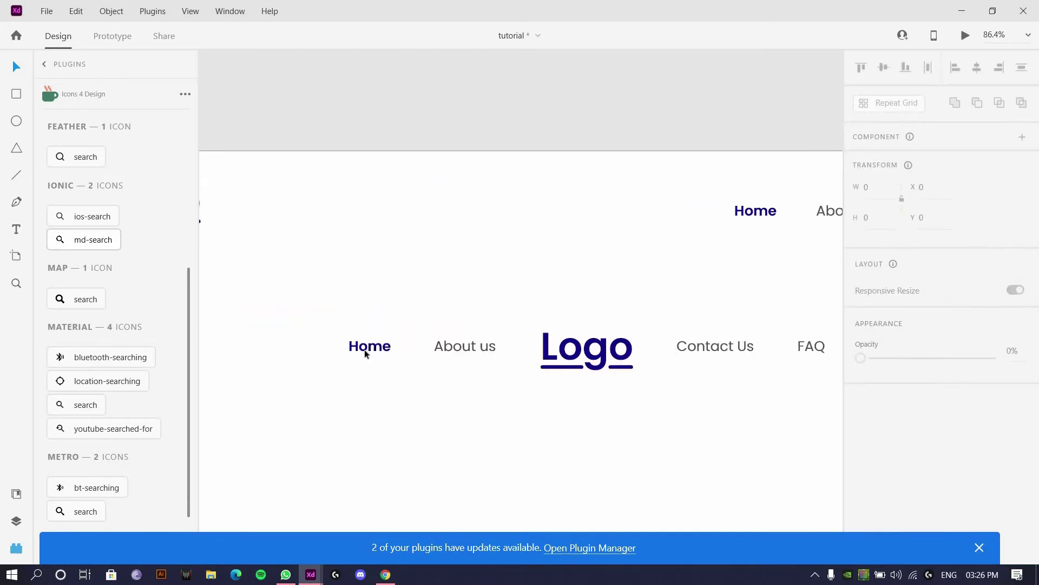
{"action": "left_click", "coordinate": [365, 355]}
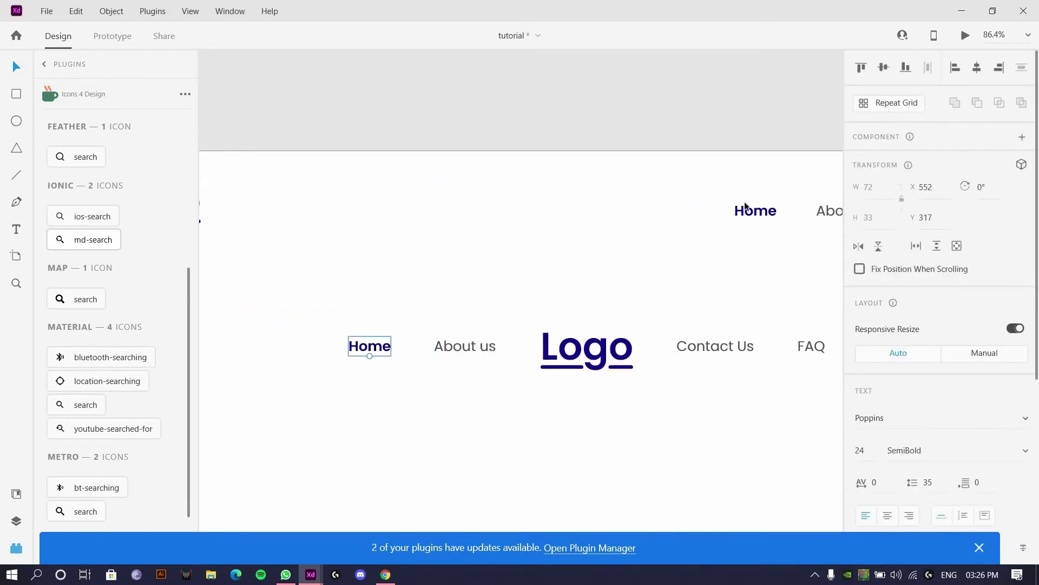
{"action": "left_click", "coordinate": [748, 207]}
{"action": "left_click", "coordinate": [469, 351]}
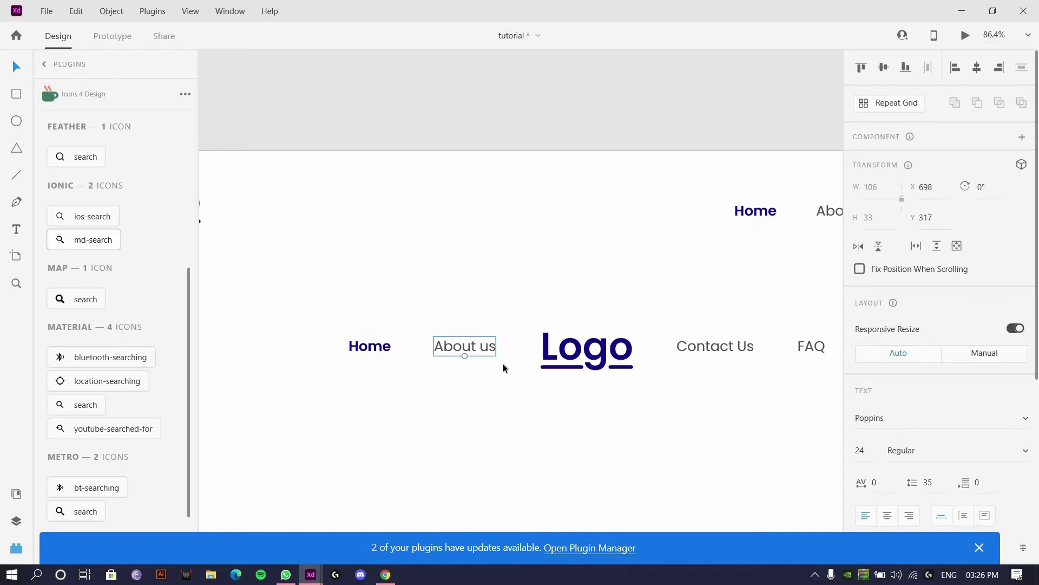
Step: Draw a horizontal line about 27 px long under the start of the first header's Home text
{"action": "left_click_drag", "start_coordinate": [681, 261], "coordinate": [477, 271]}
{"action": "scroll", "coordinate": [477, 272], "scroll_direction": "up", "scroll_amount": 3}
{"action": "scroll", "coordinate": [465, 218], "scroll_direction": "up", "scroll_amount": 3}
{"action": "left_click_drag", "start_coordinate": [464, 218], "coordinate": [332, 183]}
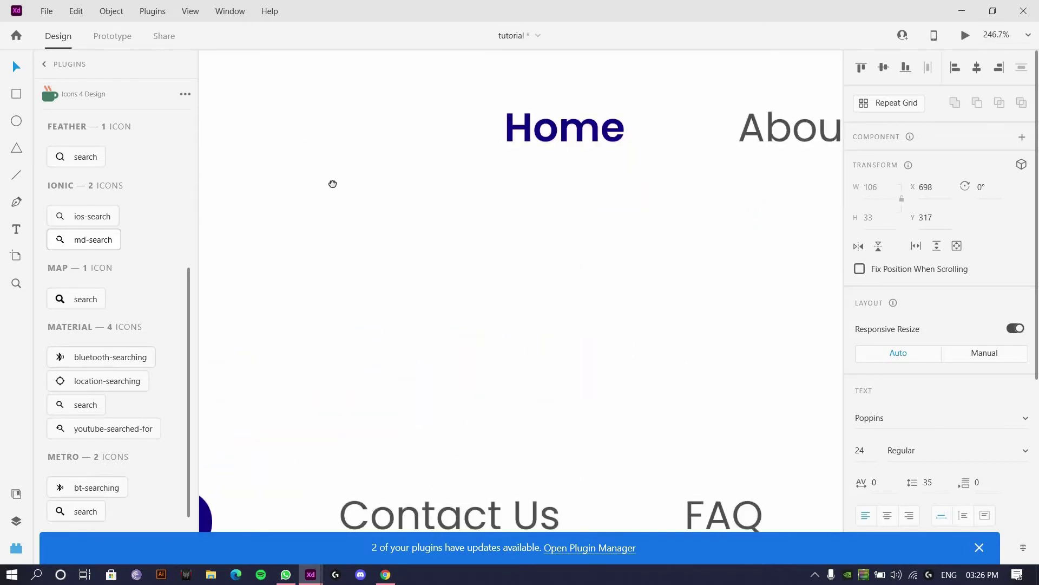
{"action": "scroll", "coordinate": [332, 184], "scroll_direction": "up", "scroll_amount": 4}
{"action": "left_click", "coordinate": [18, 176]}
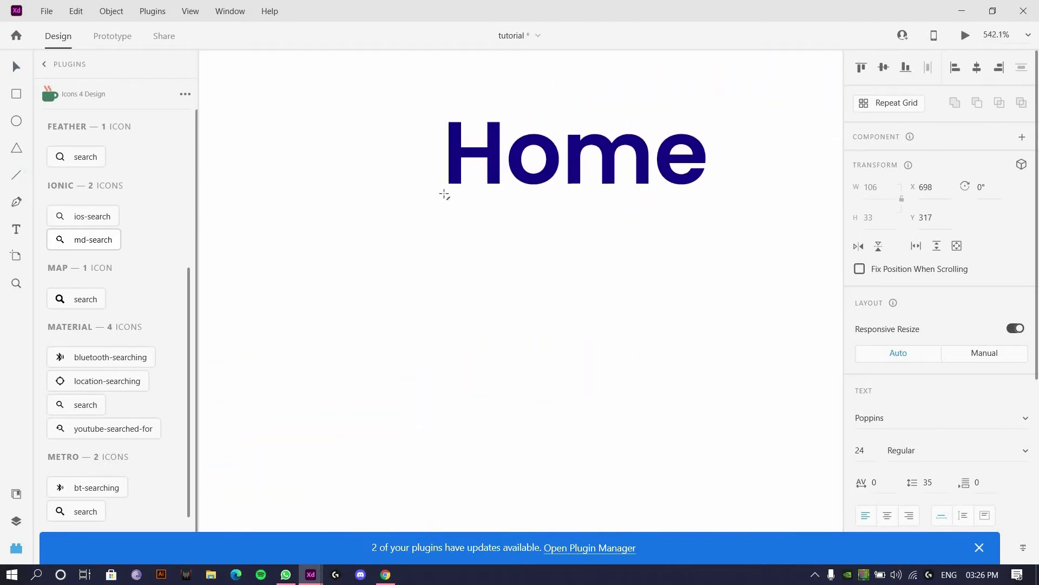
{"action": "mouse_move", "coordinate": [444, 207]}
{"action": "left_mouse_down"}
{"action": "mouse_move", "coordinate": [543, 217]}
{"action": "mouse_move", "coordinate": [544, 208]}
{"action": "left_mouse_up"}
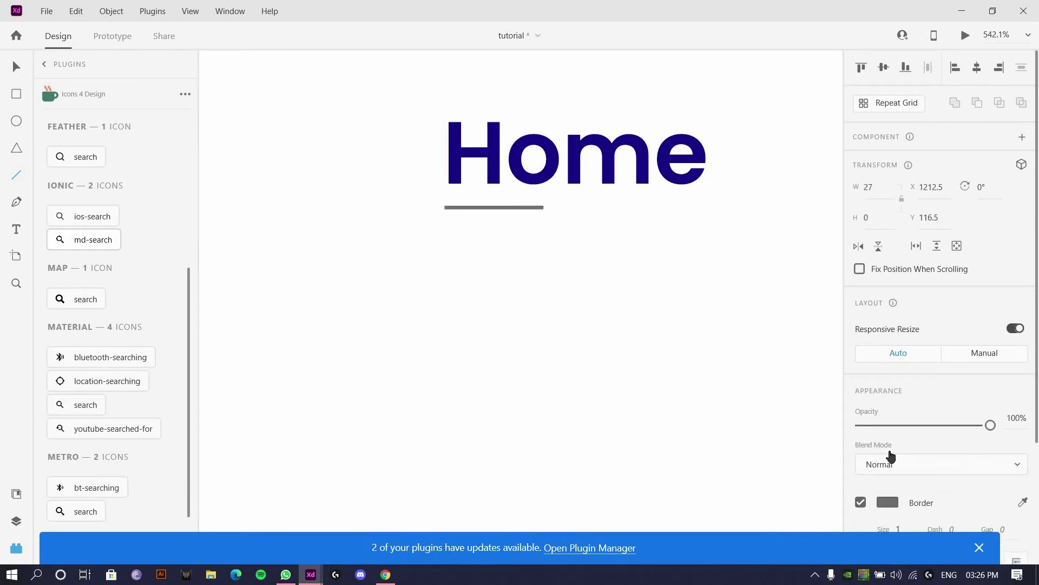
Step: Give the line under Home a border size of 3, round caps and the dark blue sampled from the Home text
{"action": "scroll", "coordinate": [897, 383], "scroll_direction": "down", "scroll_amount": 3}
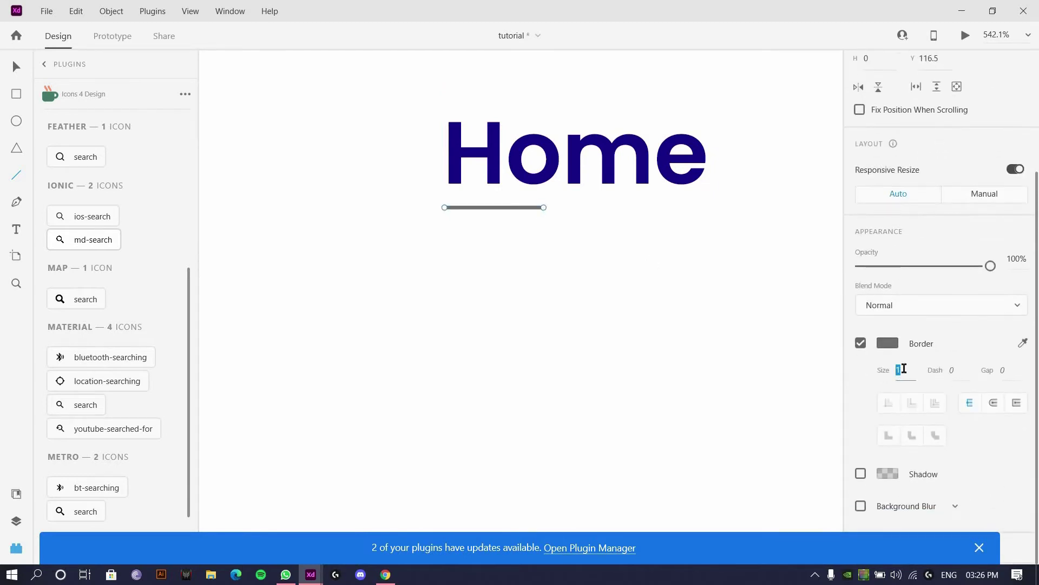
{"action": "key", "text": "Return"}
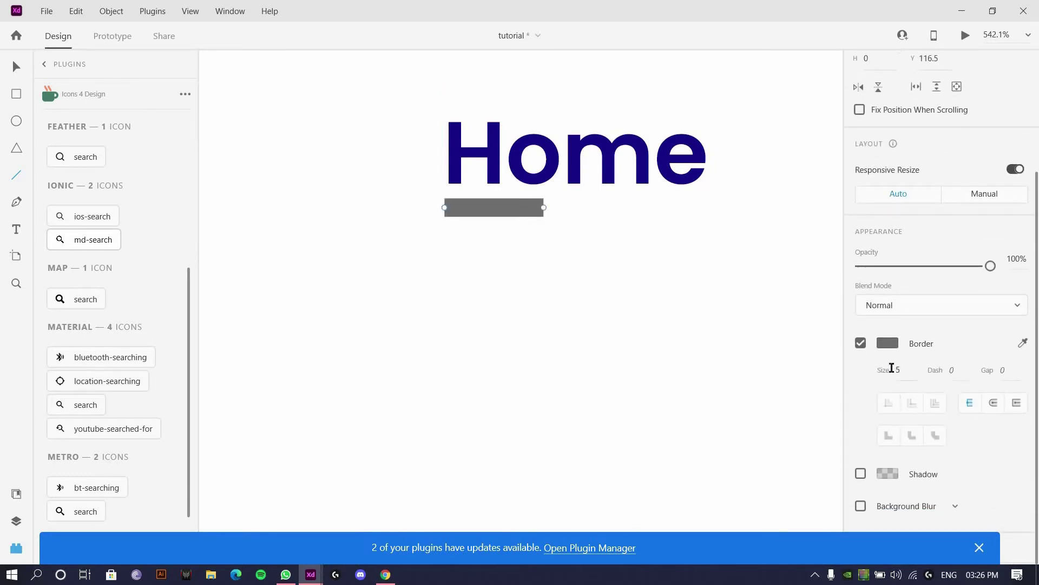
{"action": "left_click", "coordinate": [899, 369]}
{"action": "key", "text": "Return"}
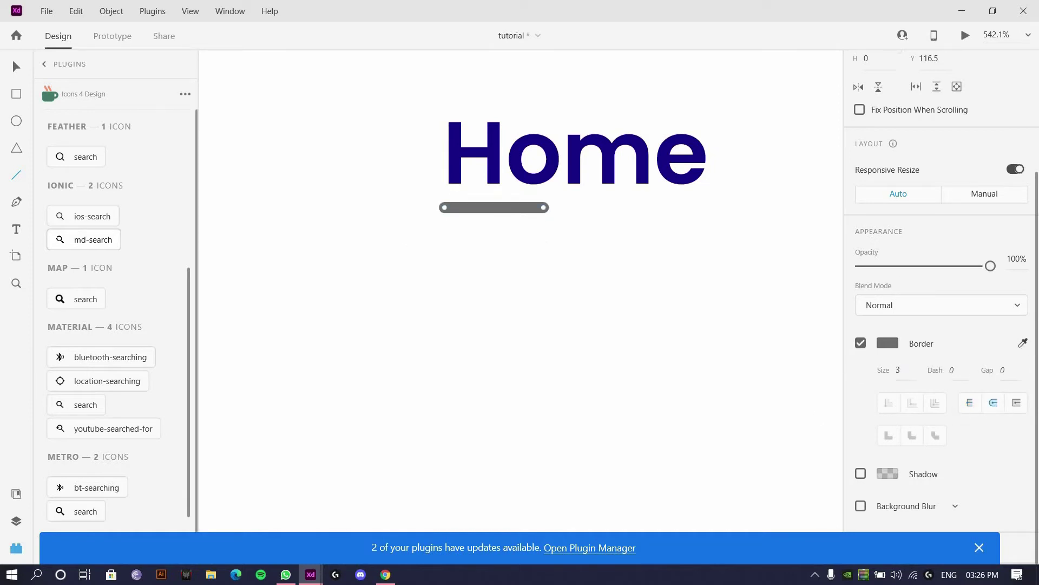
{"action": "left_click", "coordinate": [681, 181]}
{"action": "scroll", "coordinate": [687, 235], "scroll_direction": "down", "scroll_amount": 5}
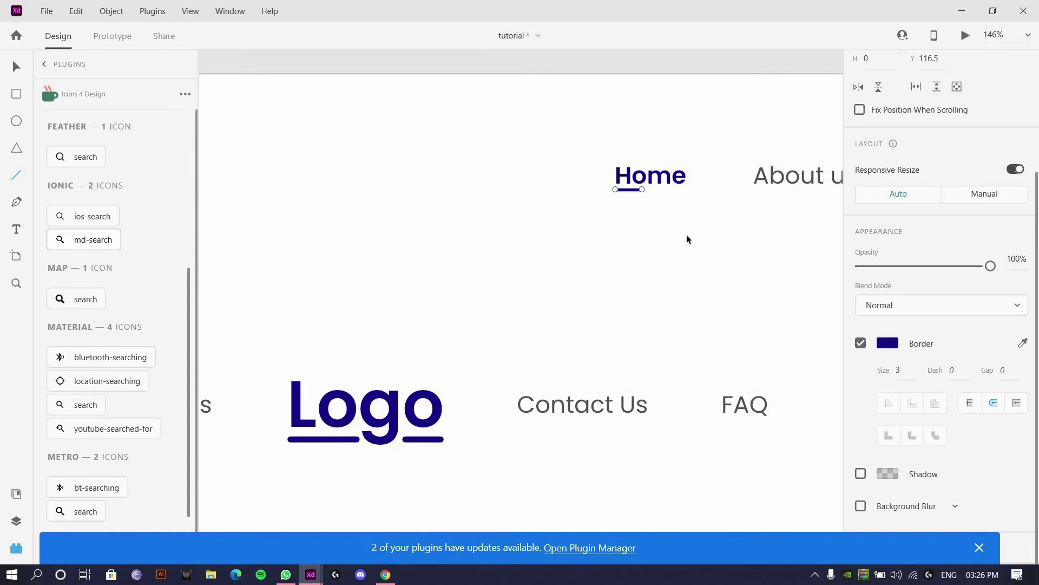
{"action": "left_click", "coordinate": [690, 197]}
Step: Examine the underlined Home link beside About us in the first header and compare both headers on the artboard
{"action": "left_click_drag", "start_coordinate": [673, 205], "coordinate": [570, 253]}
{"action": "scroll", "coordinate": [679, 197], "scroll_direction": "up", "scroll_amount": 2}
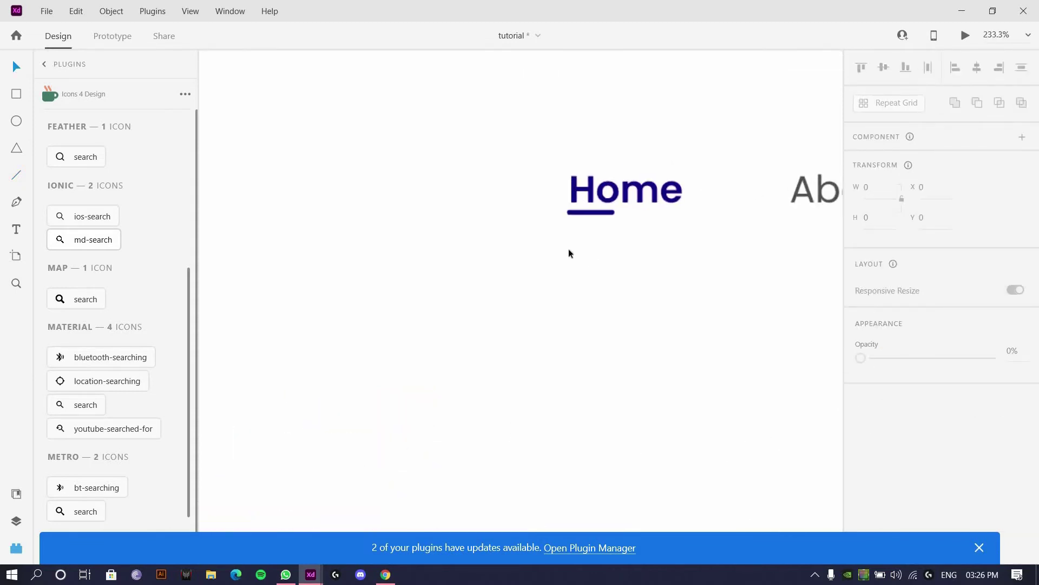
{"action": "left_click", "coordinate": [569, 252]}
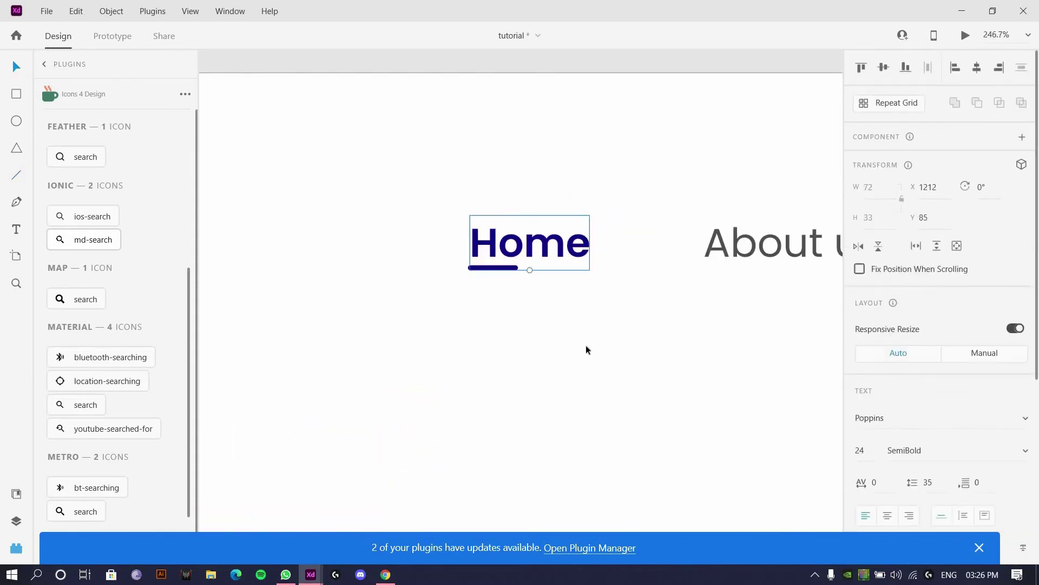
{"action": "left_click", "coordinate": [760, 263]}
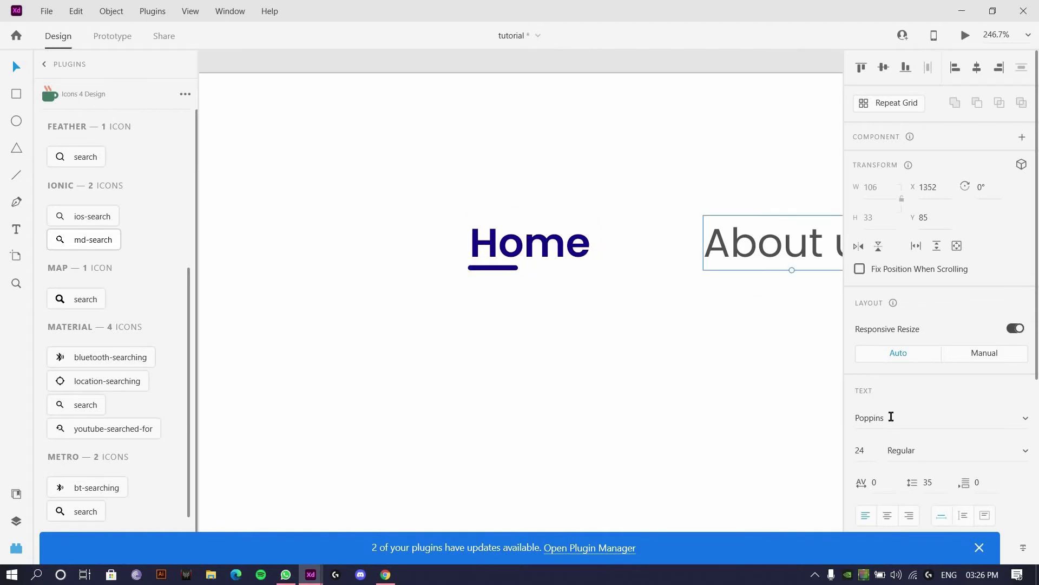
{"action": "left_click_drag", "start_coordinate": [500, 321], "coordinate": [260, 314]}
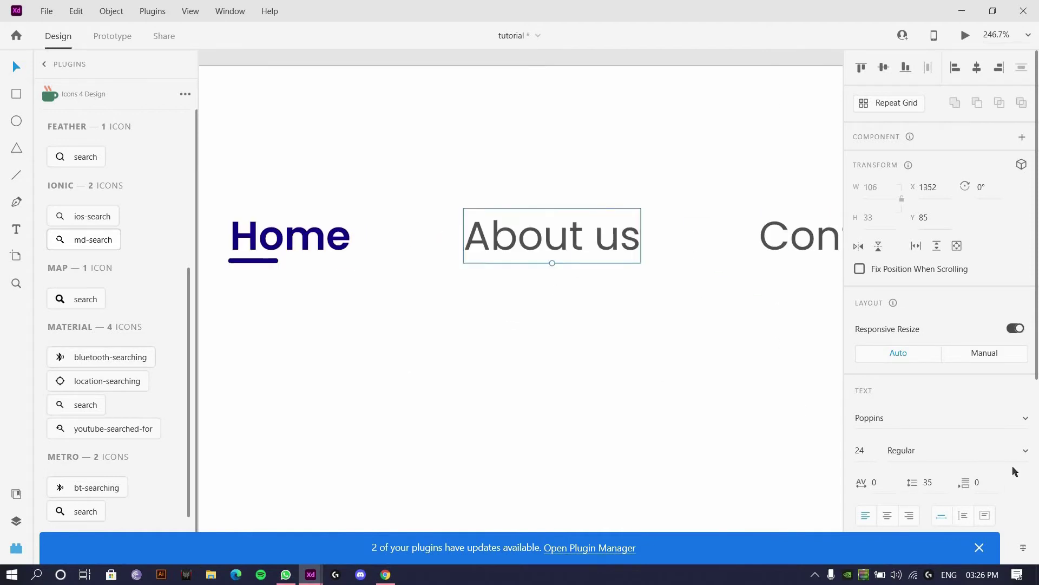
{"action": "key", "text": "ctrl+0"}
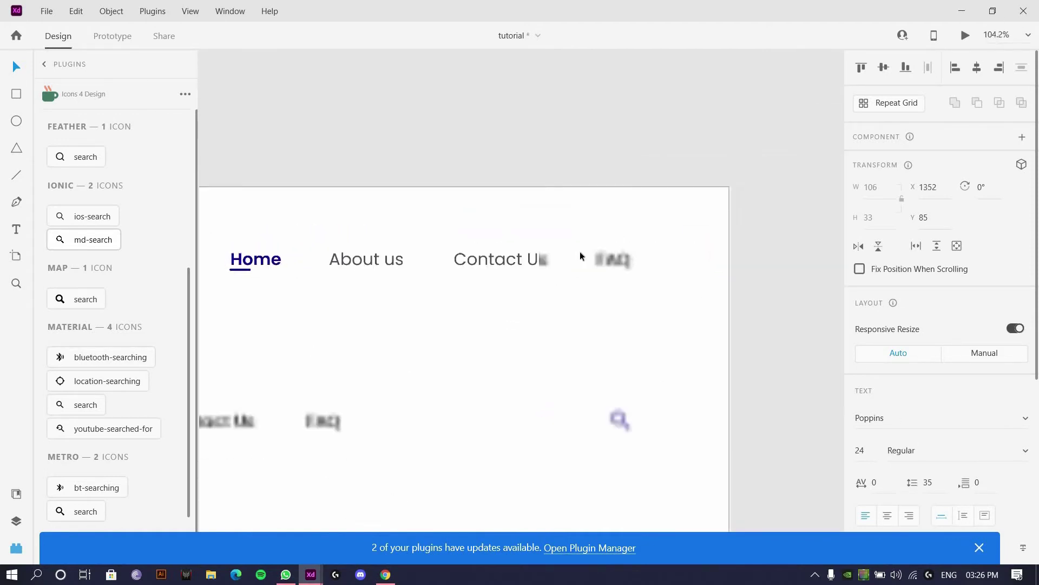
{"action": "scroll", "coordinate": [421, 323], "scroll_direction": "down", "scroll_amount": 3}
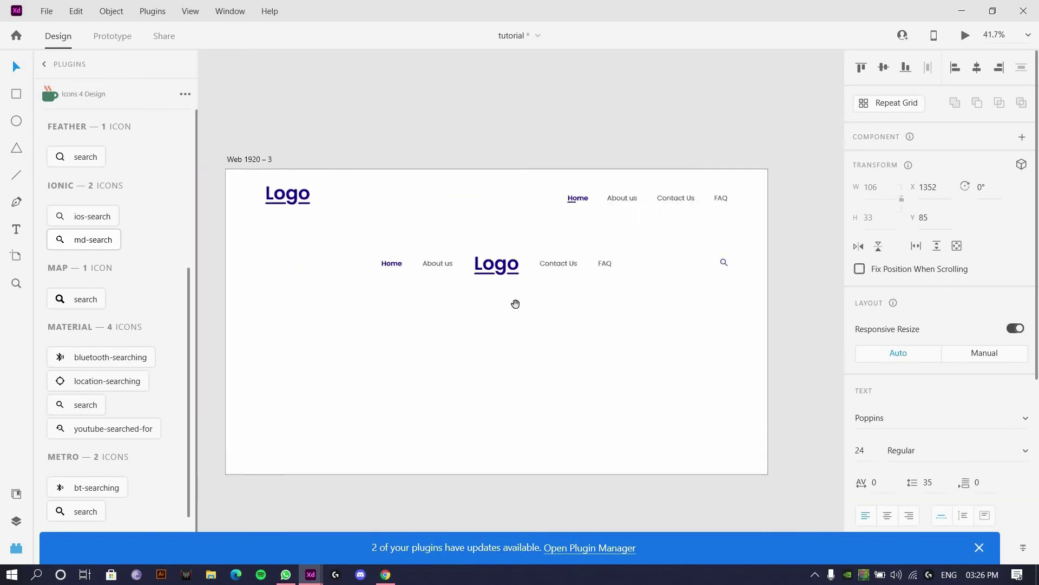
{"action": "scroll", "coordinate": [390, 202], "scroll_direction": "up", "scroll_amount": 1}
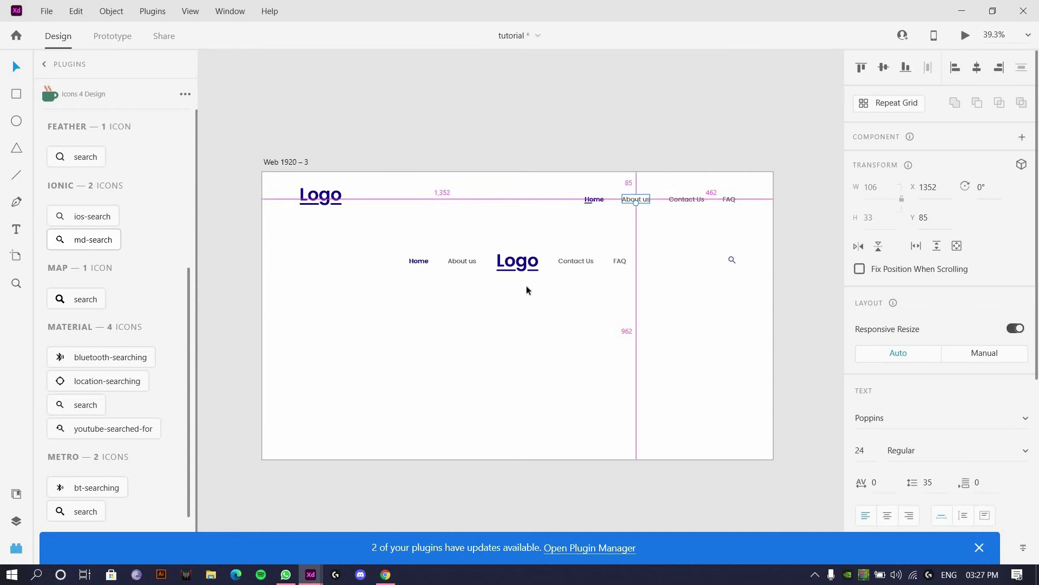
Step: Duplicate the second header's logo and place the copy below it near the artboard's left side, at about X 220, Y 494
{"action": "scroll", "coordinate": [509, 315], "scroll_direction": "up", "scroll_amount": 1}
{"action": "left_click_drag", "start_coordinate": [520, 244], "coordinate": [309, 314]}
{"action": "scroll", "coordinate": [443, 262], "scroll_direction": "up", "scroll_amount": 1}
{"action": "scroll", "coordinate": [443, 262], "scroll_direction": "up", "scroll_amount": 1}
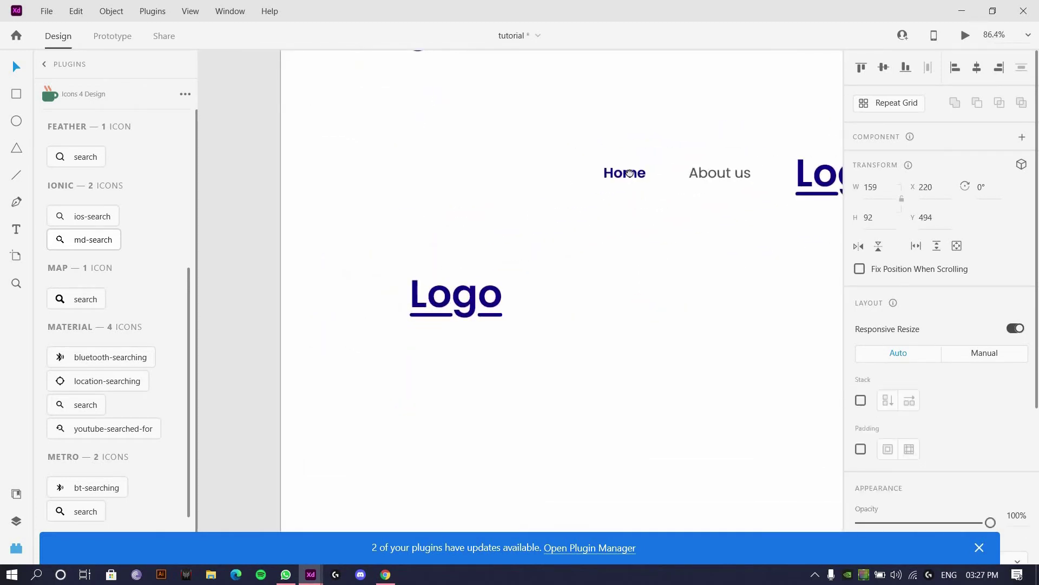
Step: Draw a circle about 58 px in diameter to the left of the third header's logo
{"action": "left_click_drag", "start_coordinate": [423, 291], "coordinate": [558, 259]}
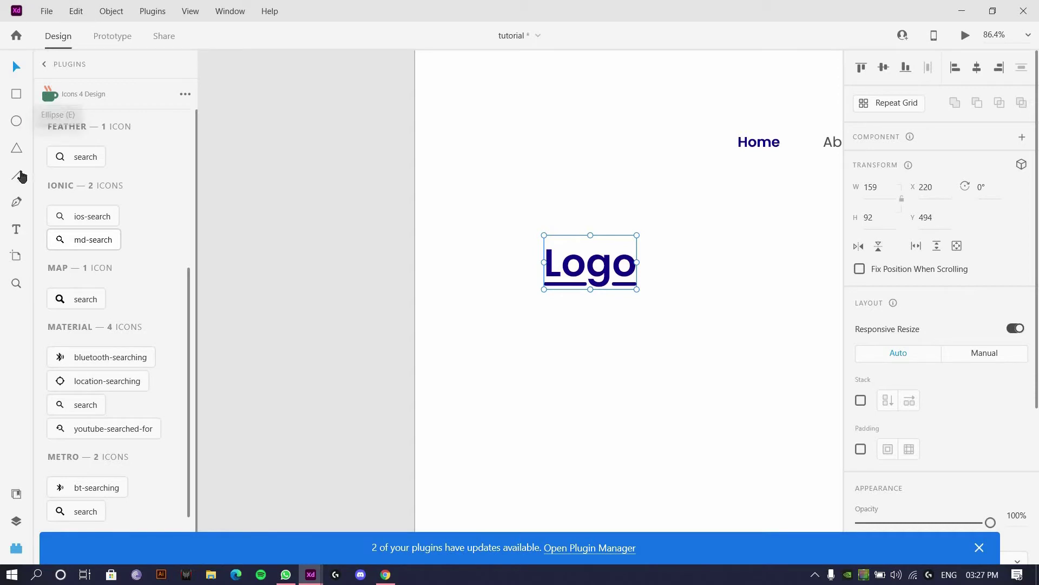
{"action": "scroll", "coordinate": [556, 269], "scroll_direction": "up", "scroll_amount": 3}
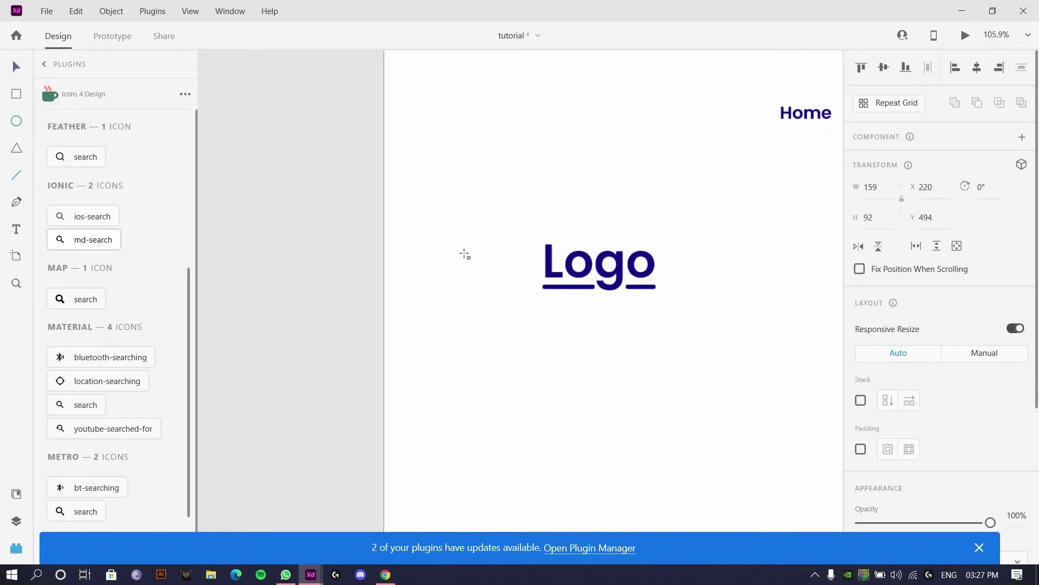
{"action": "left_click_drag", "start_coordinate": [460, 267], "coordinate": [498, 297]}
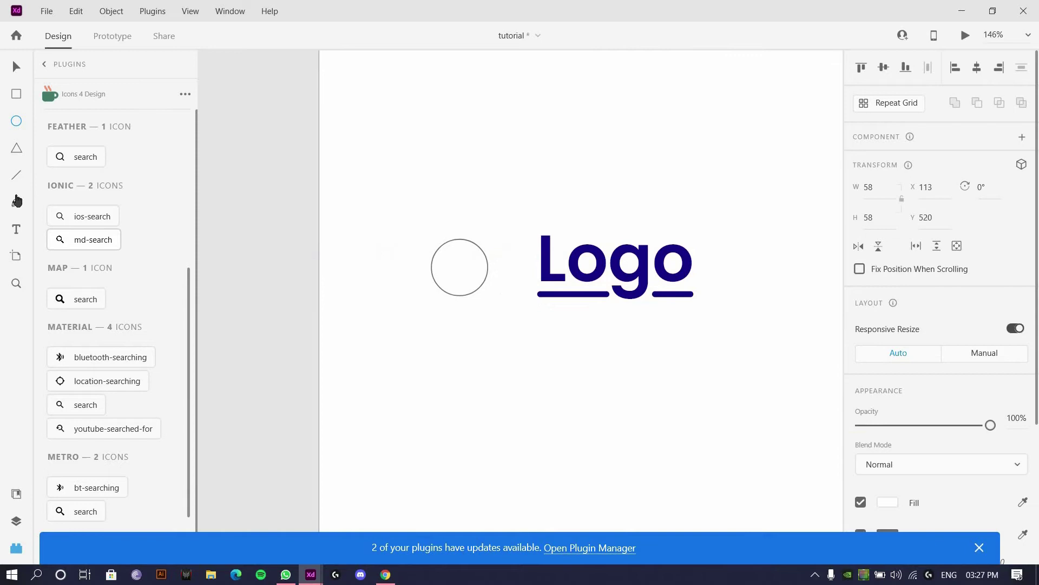
Step: Draw a horizontal line about 22 px long inside the circle and duplicate it twice below to form a three-bar menu icon
{"action": "scroll", "coordinate": [374, 256], "scroll_direction": "up", "scroll_amount": 4}
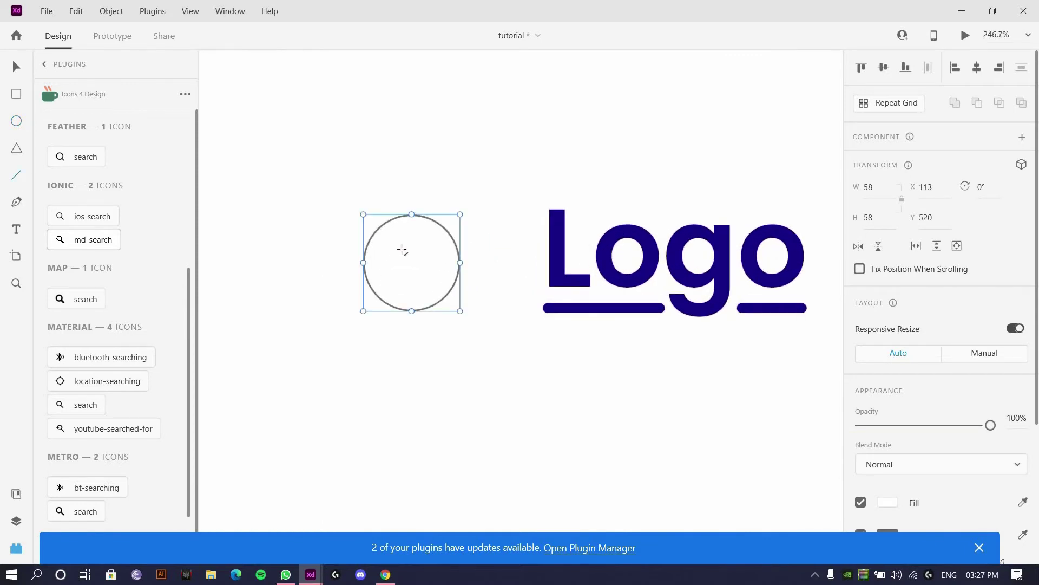
{"action": "key", "text": "l"}
{"action": "left_click_drag", "start_coordinate": [412, 249], "coordinate": [431, 249]}
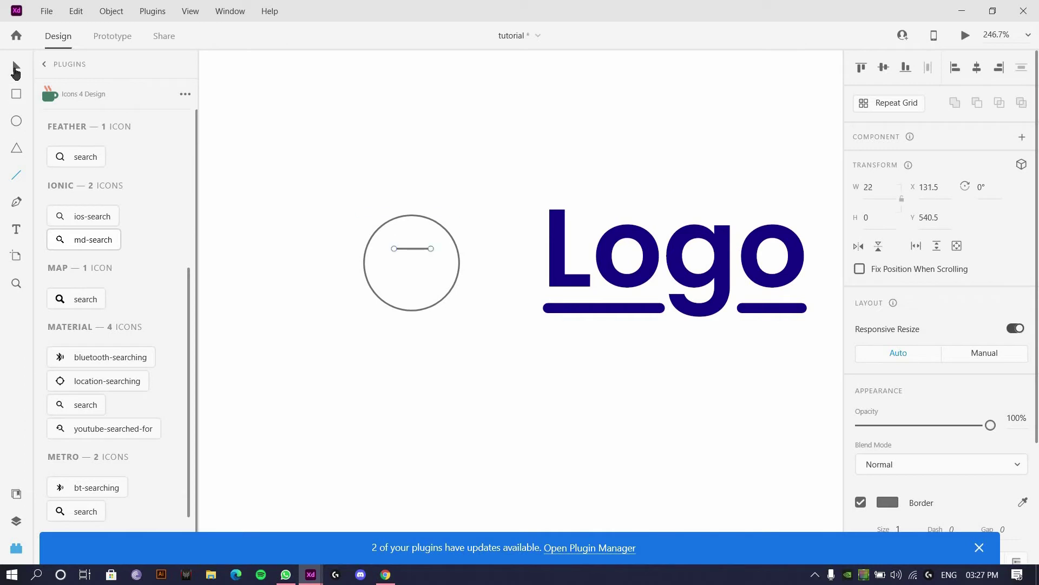
{"action": "key", "text": "v"}
{"action": "scroll", "coordinate": [580, 271], "scroll_direction": "up", "scroll_amount": 4}
{"action": "left_click_drag", "start_coordinate": [317, 231], "coordinate": [457, 267]}
{"action": "left_click_drag", "start_coordinate": [356, 362], "coordinate": [401, 323]}
Step: Set the border of the three menu icon lines to colour #636363 and size 4
{"action": "scroll", "coordinate": [915, 377], "scroll_direction": "down", "scroll_amount": 3}
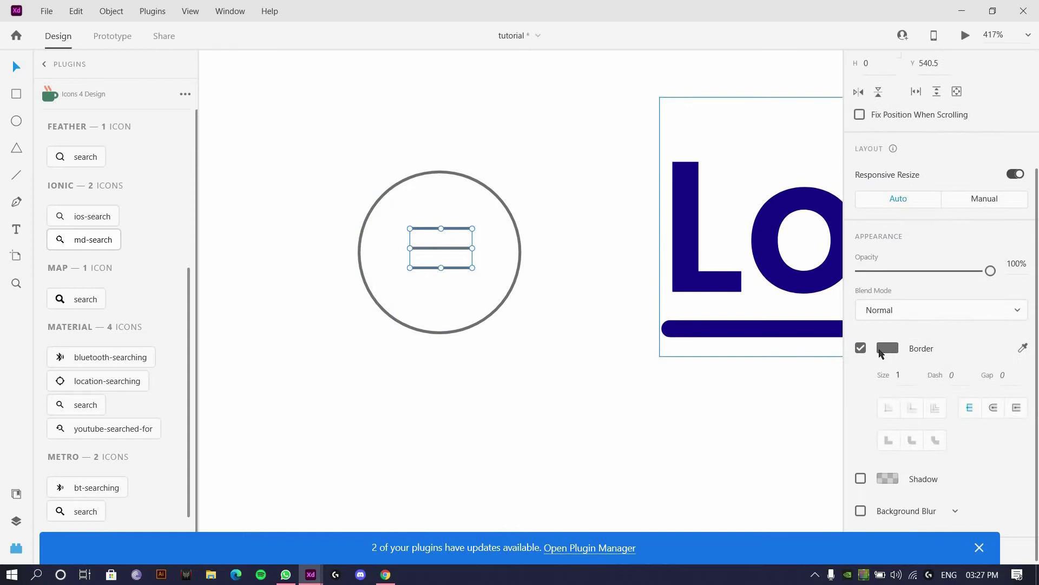
{"action": "mouse_move", "coordinate": [698, 304]}
{"action": "left_mouse_down"}
{"action": "mouse_move", "coordinate": [665, 349]}
{"action": "mouse_move", "coordinate": [683, 328]}
{"action": "left_mouse_up"}
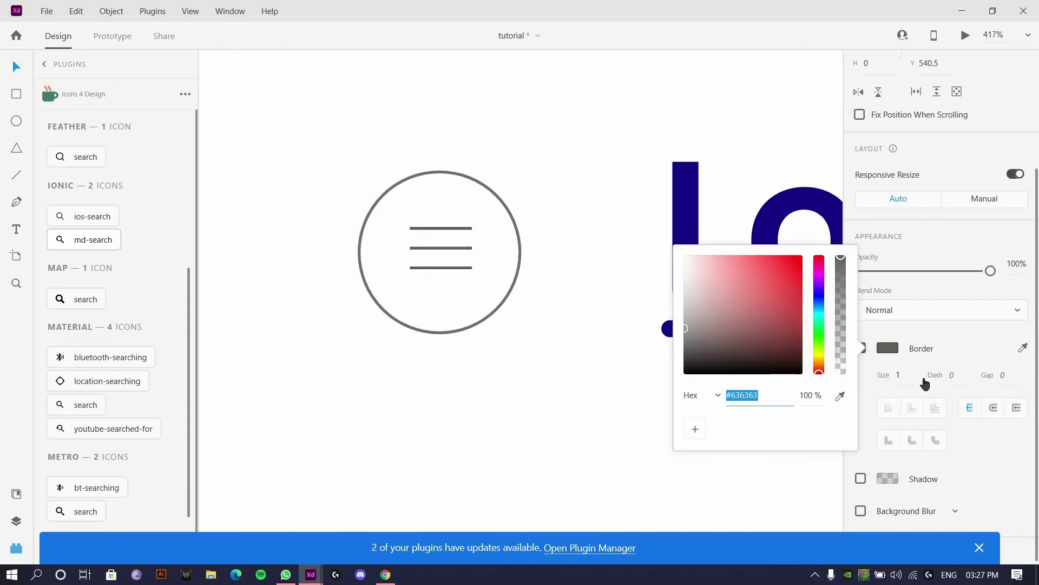
{"action": "left_click", "coordinate": [899, 372]}
{"action": "type", "text": "4"}
{"action": "key", "text": "Return"}
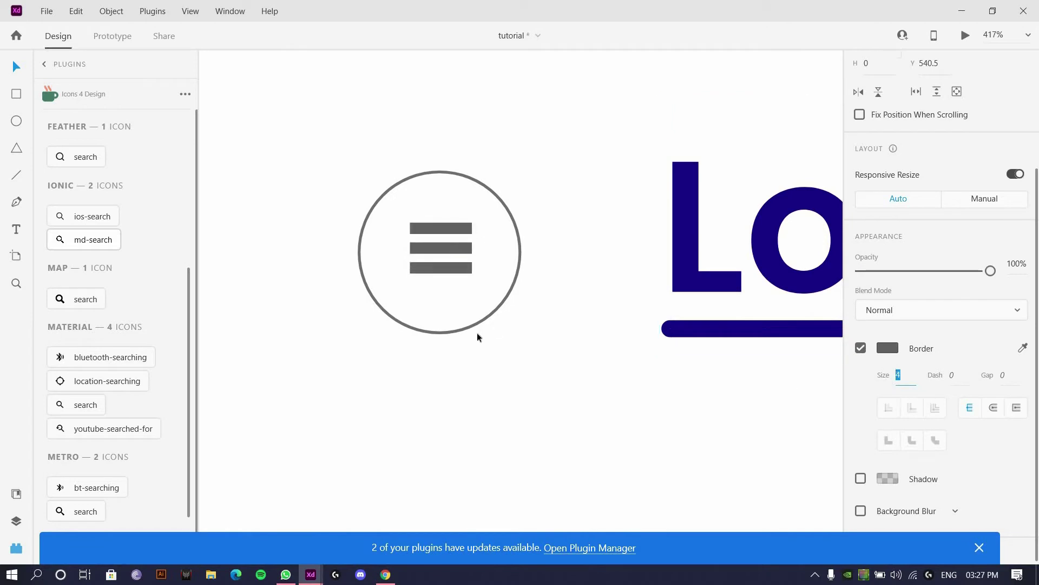
Step: Set the three menu icon lines' border size to 3 and give the lines rounded caps
{"action": "type", "text": "3"}
{"action": "key", "text": "Return"}
{"action": "left_click", "coordinate": [993, 407]}
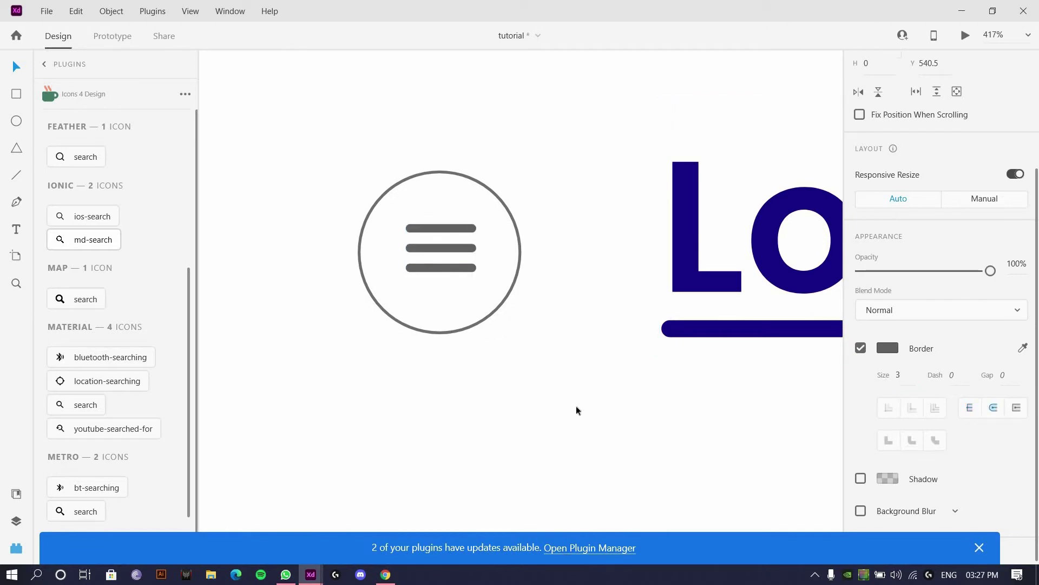
{"action": "left_click", "coordinate": [575, 407]}
{"action": "scroll", "coordinate": [525, 294], "scroll_direction": "down", "scroll_amount": 5}
{"action": "left_click_drag", "start_coordinate": [499, 233], "coordinate": [336, 235]}
{"action": "scroll", "coordinate": [337, 237], "scroll_direction": "down", "scroll_amount": 6}
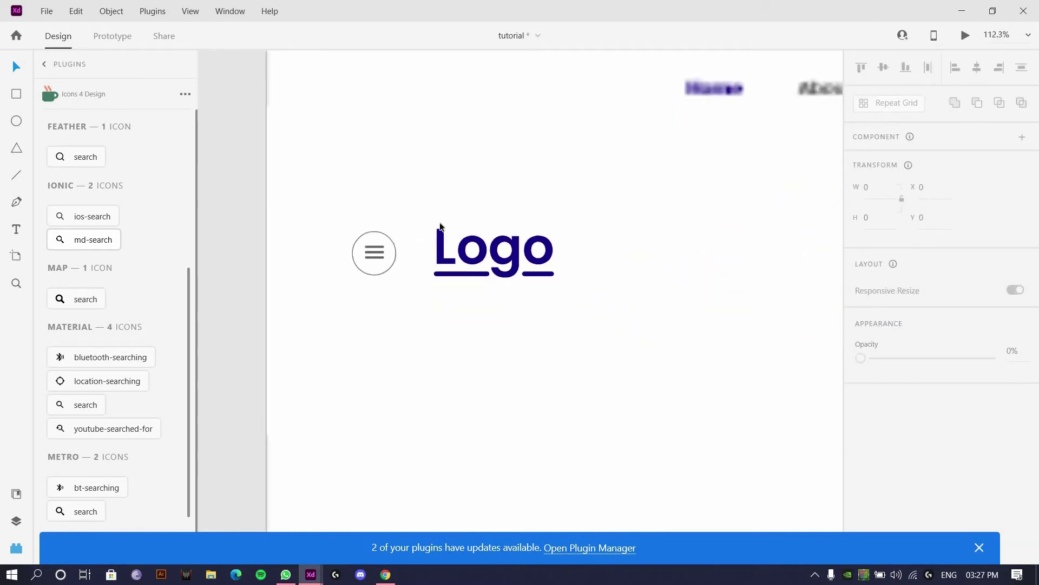
{"action": "left_click", "coordinate": [359, 256]}
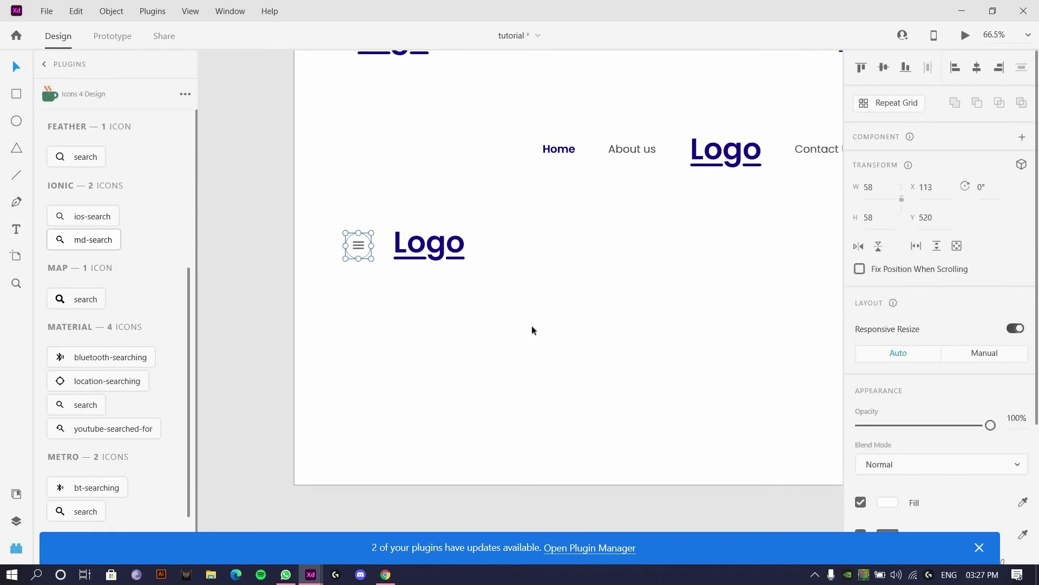
{"action": "left_click_drag", "start_coordinate": [445, 299], "coordinate": [241, 399]}
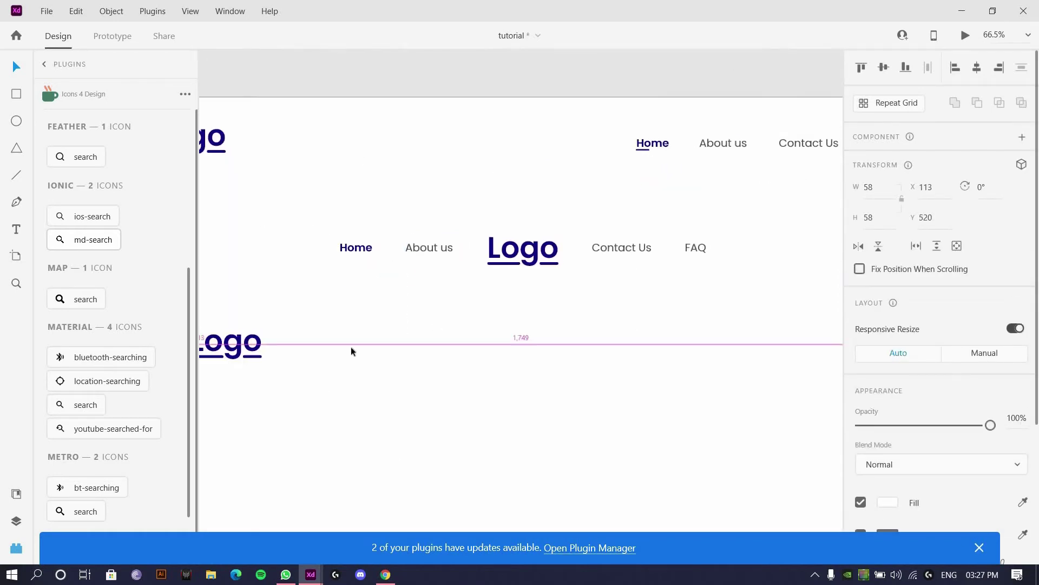
{"action": "scroll", "coordinate": [355, 358], "scroll_direction": "down", "scroll_amount": 2}
{"action": "left_click_drag", "start_coordinate": [463, 352], "coordinate": [541, 119]}
{"action": "scroll", "coordinate": [485, 297], "scroll_direction": "down", "scroll_amount": 2}
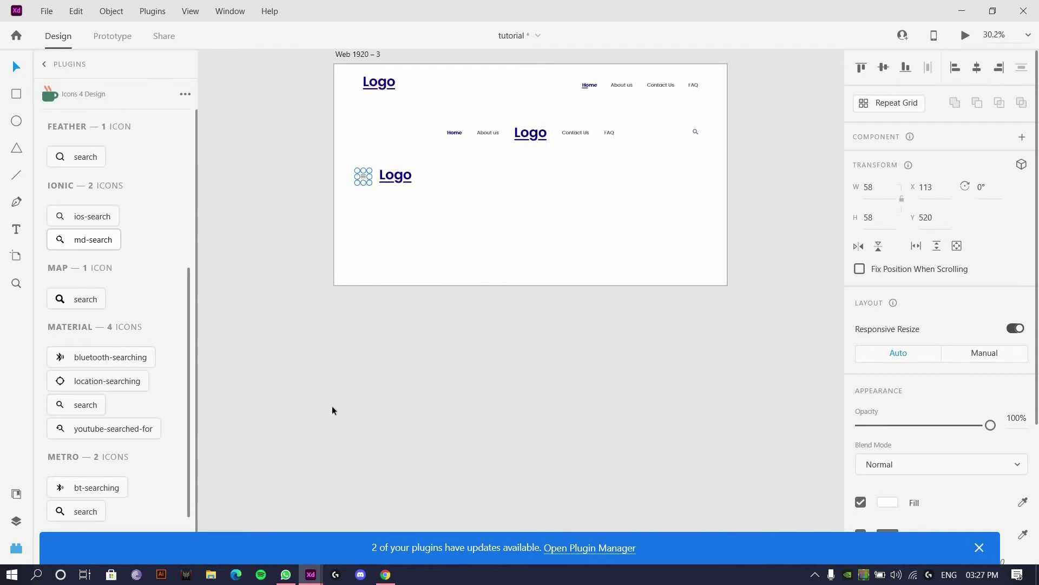
{"action": "scroll", "coordinate": [462, 172], "scroll_direction": "up", "scroll_amount": 4}
{"action": "left_click_drag", "start_coordinate": [401, 233], "coordinate": [256, 394]}
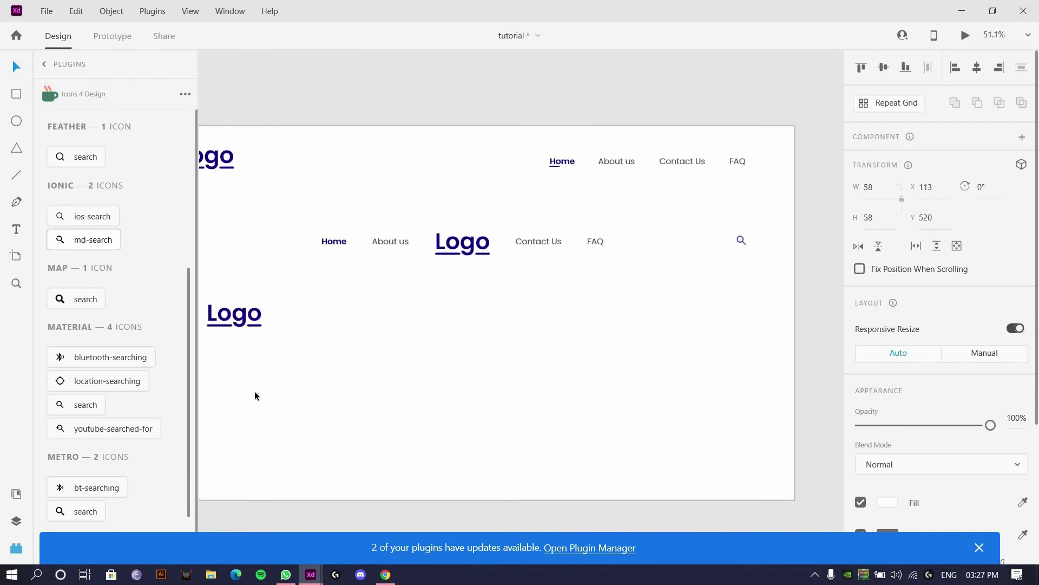
Step: Duplicate the Web 1920 – 3 artboard and place the copy beside it on the left, aligned along the top with a 382 px gap
{"action": "scroll", "coordinate": [256, 395], "scroll_direction": "down", "scroll_amount": 7}
{"action": "scroll", "coordinate": [396, 224], "scroll_direction": "down", "scroll_amount": 1}
{"action": "left_click_drag", "start_coordinate": [379, 476], "coordinate": [461, 191]}
{"action": "left_click_drag", "start_coordinate": [271, 228], "coordinate": [577, 377]}
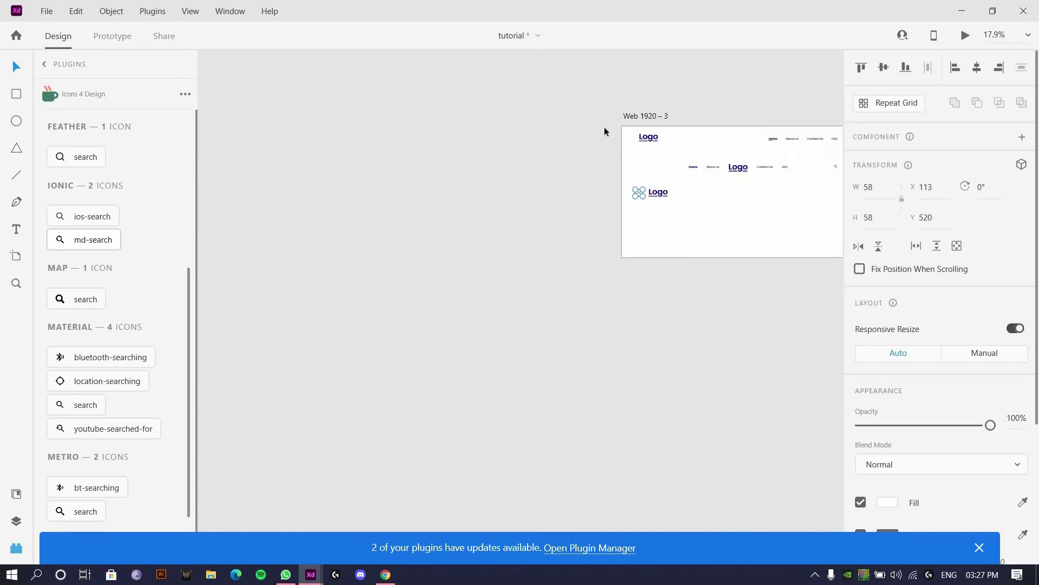
{"action": "left_click", "coordinate": [663, 133]}
{"action": "left_click_drag", "start_coordinate": [475, 92], "coordinate": [361, 133]}
{"action": "left_click_drag", "start_coordinate": [476, 128], "coordinate": [757, 84]}
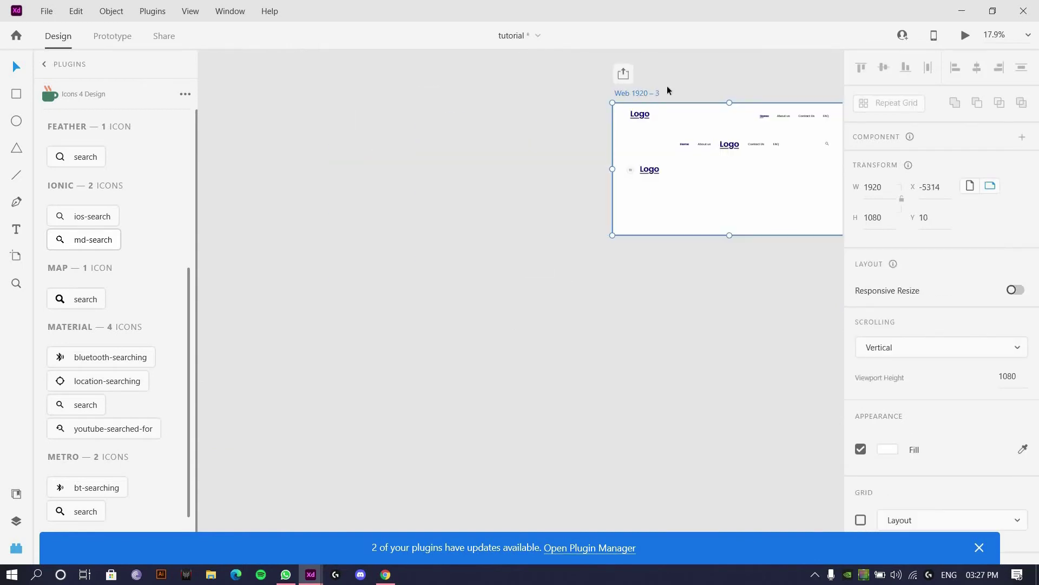
{"action": "left_click_drag", "start_coordinate": [654, 96], "coordinate": [372, 97]}
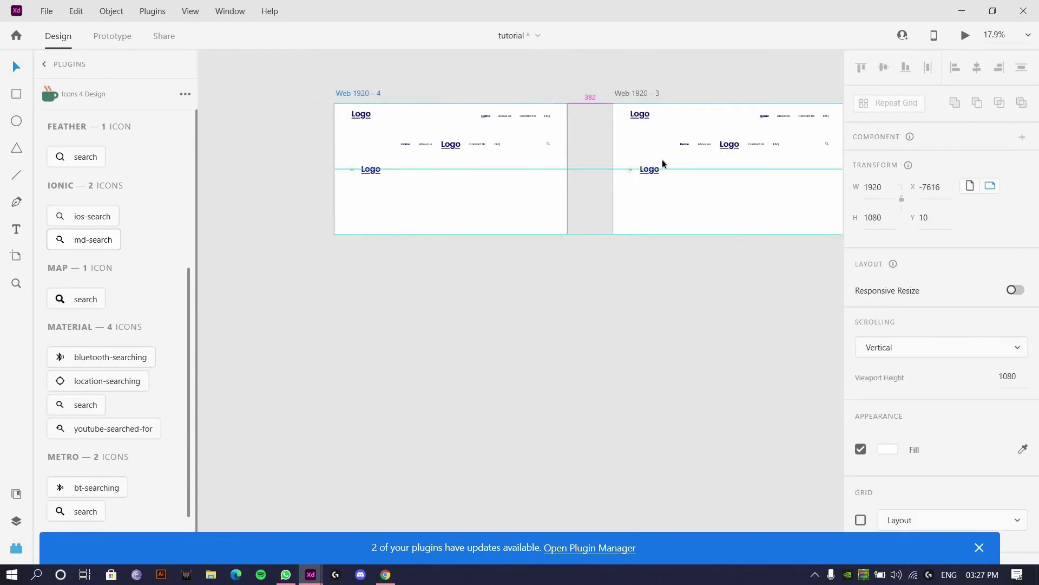
Step: Delete the first two headers from the Web 1920 – 3 artboard and move the menu icon and logo up to about Y 66
{"action": "scroll", "coordinate": [661, 161], "scroll_direction": "up", "scroll_amount": 2}
{"action": "scroll", "coordinate": [646, 175], "scroll_direction": "up", "scroll_amount": 2}
{"action": "left_click_drag", "start_coordinate": [646, 175], "coordinate": [462, 303]}
{"action": "left_click_drag", "start_coordinate": [420, 186], "coordinate": [715, 97]}
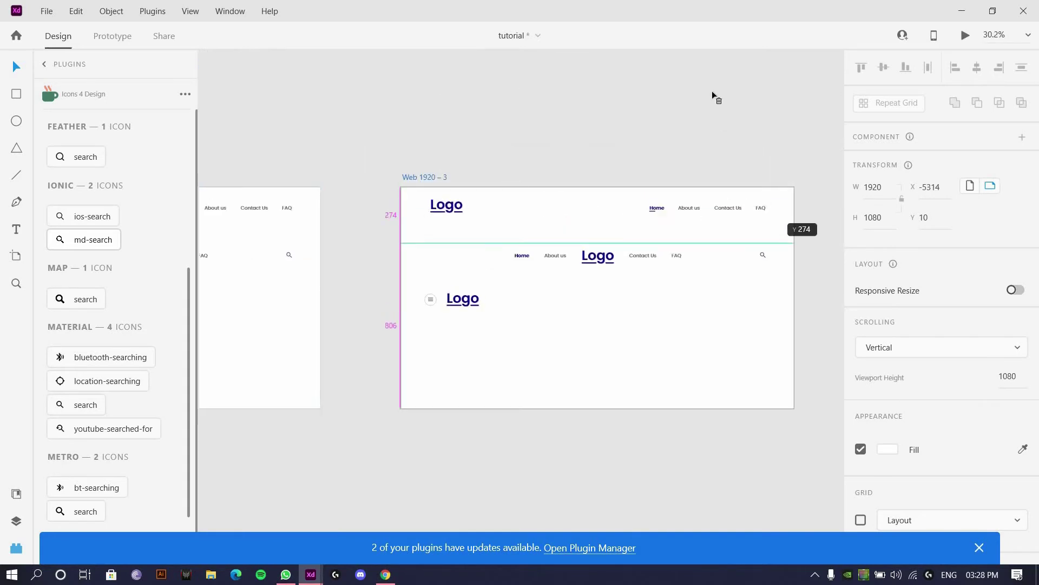
{"action": "left_click_drag", "start_coordinate": [381, 162], "coordinate": [806, 254]}
{"action": "key", "text": "Delete"}
{"action": "left_click_drag", "start_coordinate": [476, 325], "coordinate": [435, 209]}
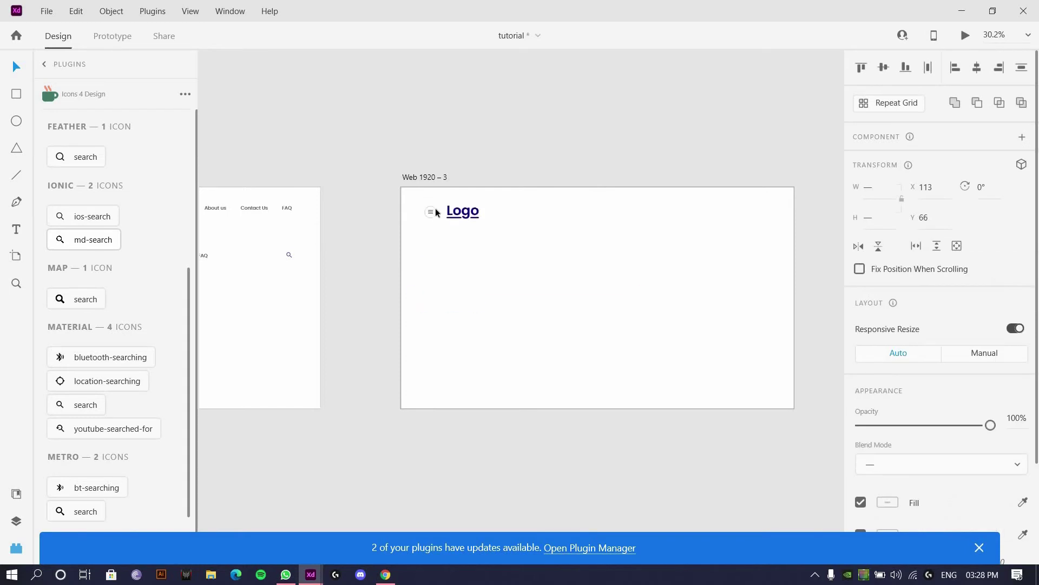
Step: Fill the Web 1920 – 3 artboard with the dark blue sampled from the logo
{"action": "left_click", "coordinate": [546, 293]}
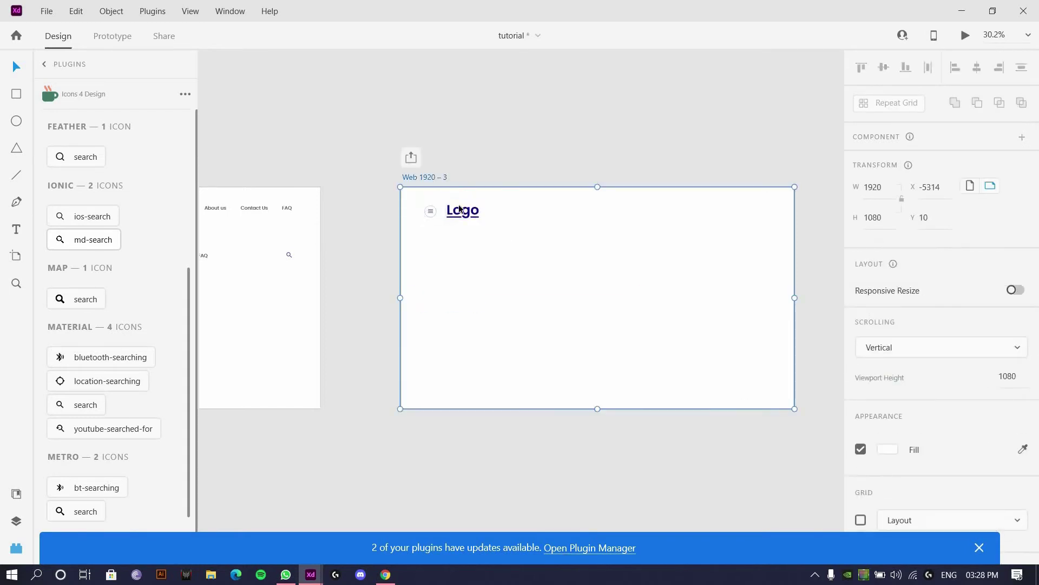
{"action": "scroll", "coordinate": [459, 210], "scroll_direction": "up", "scroll_amount": 10}
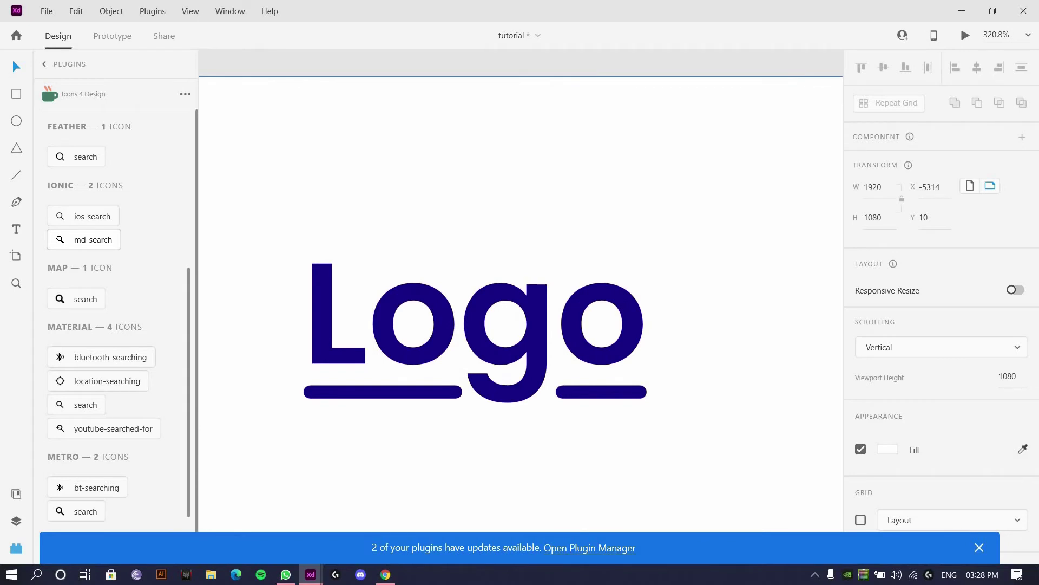
{"action": "left_click", "coordinate": [597, 350]}
Step: Set the logo's fill and its underline's border colour to white on the Web 1920 – 3 artboard
{"action": "left_click", "coordinate": [596, 349]}
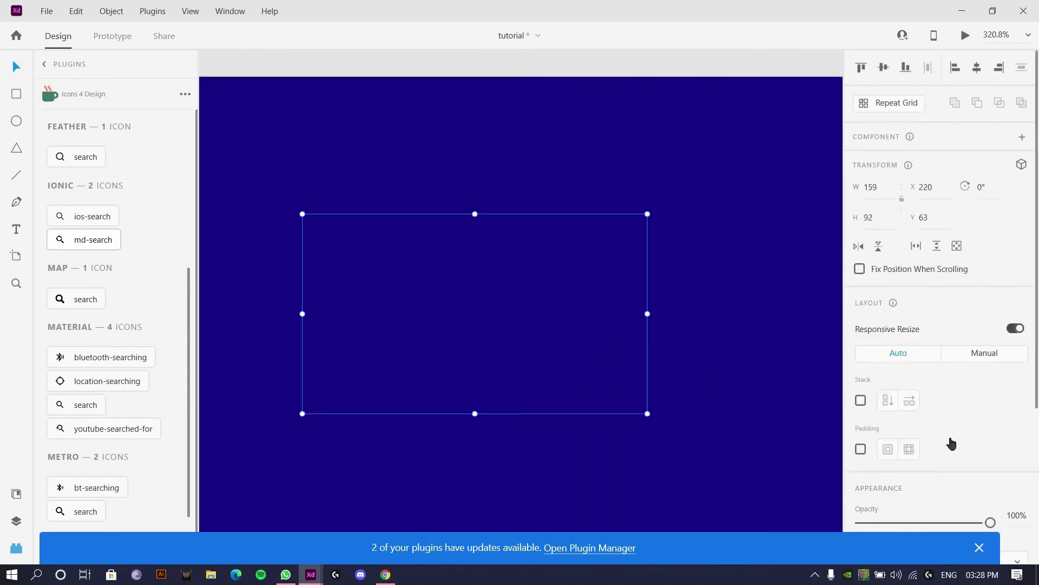
{"action": "scroll", "coordinate": [893, 382], "scroll_direction": "down", "scroll_amount": 4}
{"action": "left_click", "coordinate": [887, 375]}
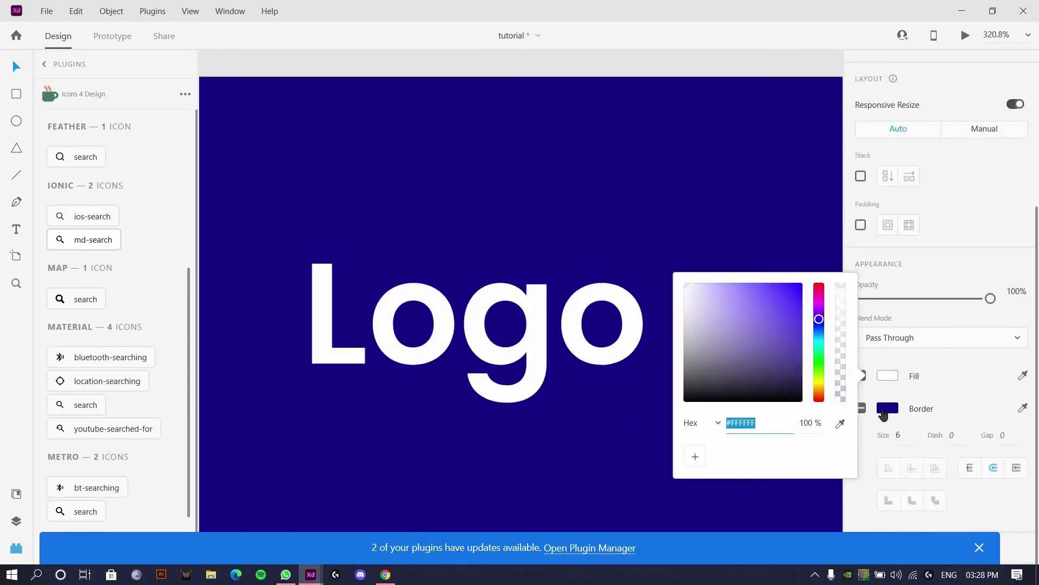
{"action": "left_click", "coordinate": [883, 414]}
{"action": "left_click_drag", "start_coordinate": [706, 351], "coordinate": [520, 227]}
{"action": "left_click", "coordinate": [520, 228]}
Step: Remove the border from the menu icon's white circle
{"action": "scroll", "coordinate": [528, 229], "scroll_direction": "down", "scroll_amount": 3}
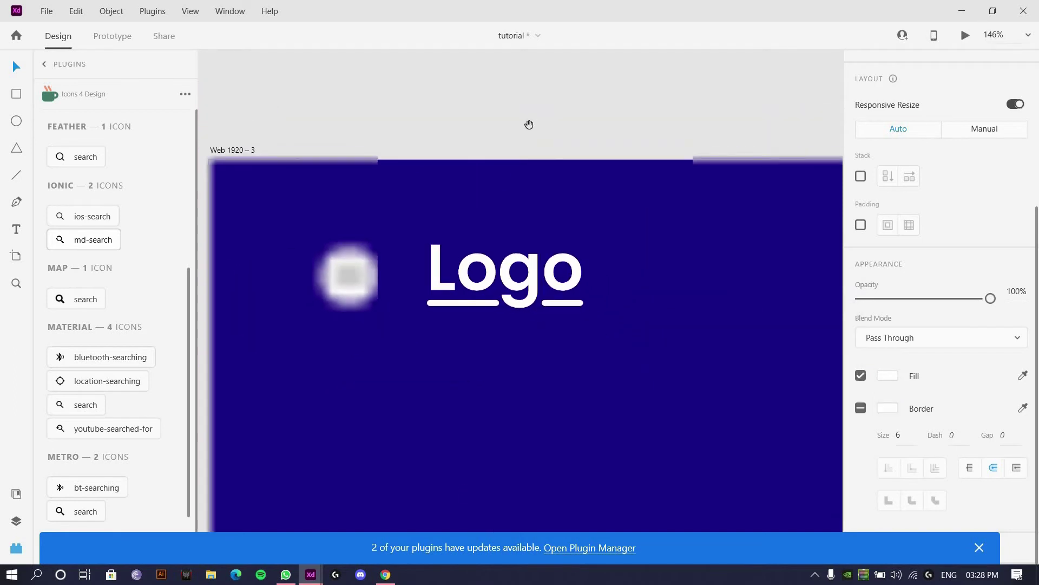
{"action": "scroll", "coordinate": [427, 245], "scroll_direction": "up", "scroll_amount": 5}
{"action": "left_click", "coordinate": [416, 246]}
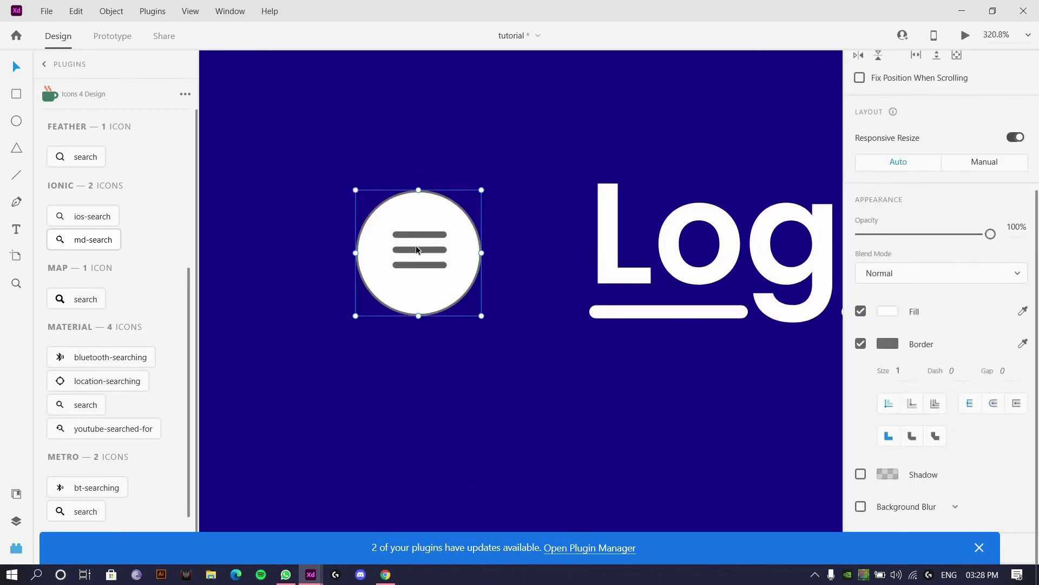
{"action": "scroll", "coordinate": [907, 431], "scroll_direction": "up", "scroll_amount": 4}
{"action": "scroll", "coordinate": [870, 399], "scroll_direction": "down", "scroll_amount": 2}
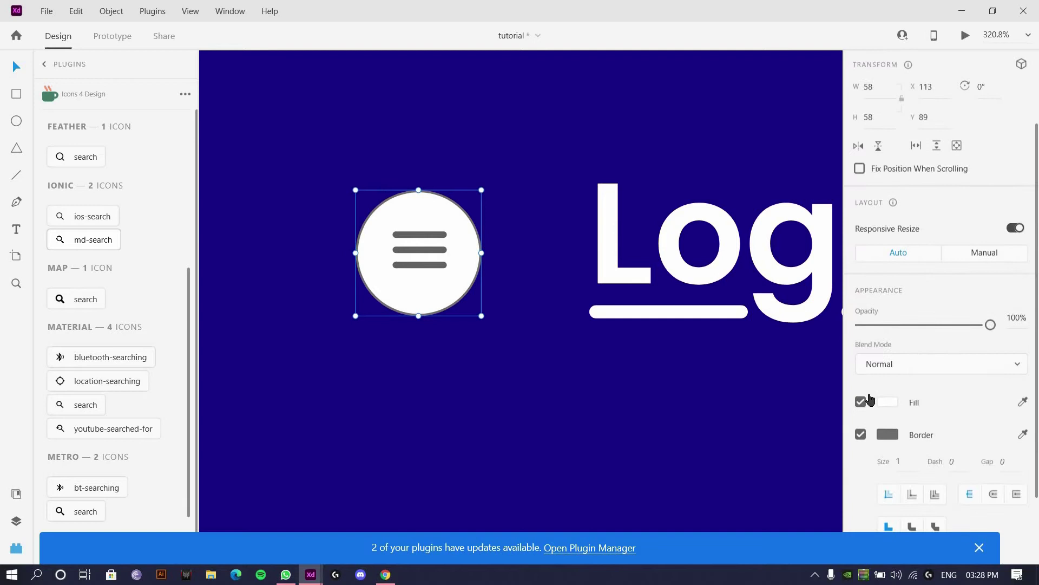
{"action": "scroll", "coordinate": [866, 395], "scroll_direction": "down", "scroll_amount": 1}
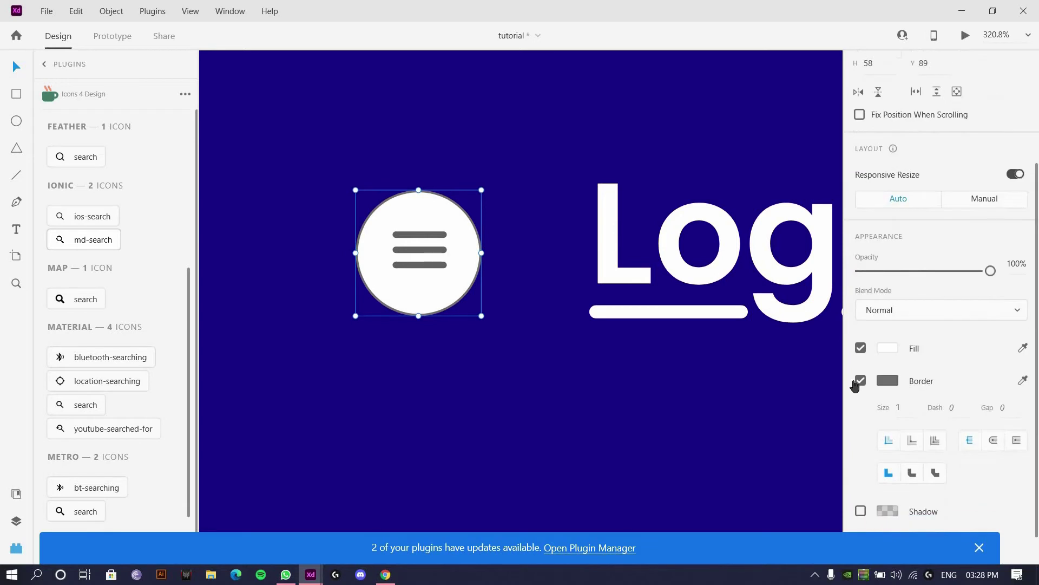
Step: Center the three menu lines in the circle and recolour them with the dark blue sampled from the artboard background
{"action": "left_click", "coordinate": [443, 264]}
{"action": "left_click", "coordinate": [426, 249], "text": "shift"}
{"action": "left_click_drag", "start_coordinate": [422, 236], "coordinate": [428, 241]}
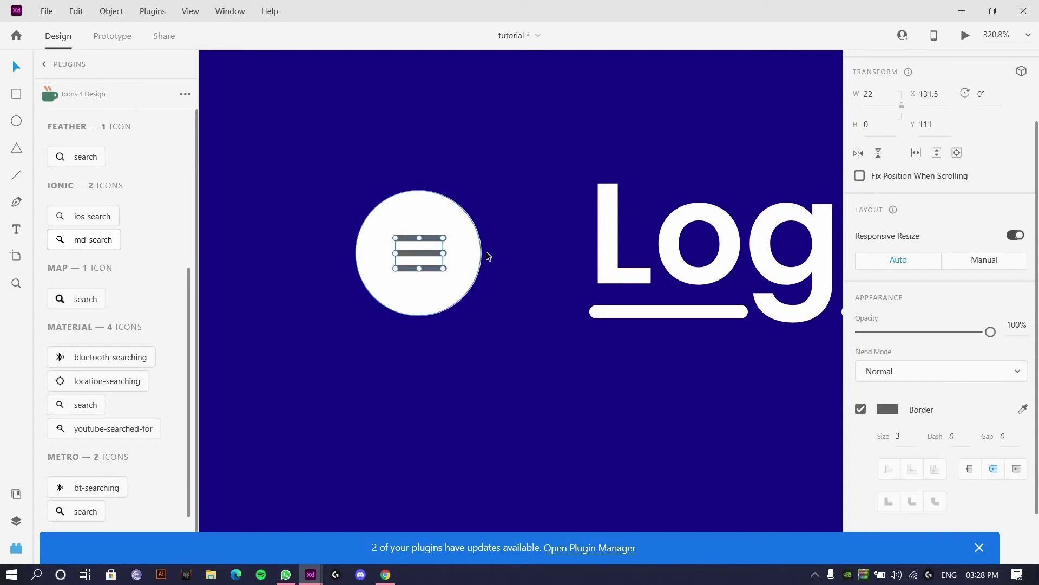
{"action": "scroll", "coordinate": [713, 367], "scroll_direction": "down", "scroll_amount": 1}
{"action": "left_click", "coordinate": [1022, 409]}
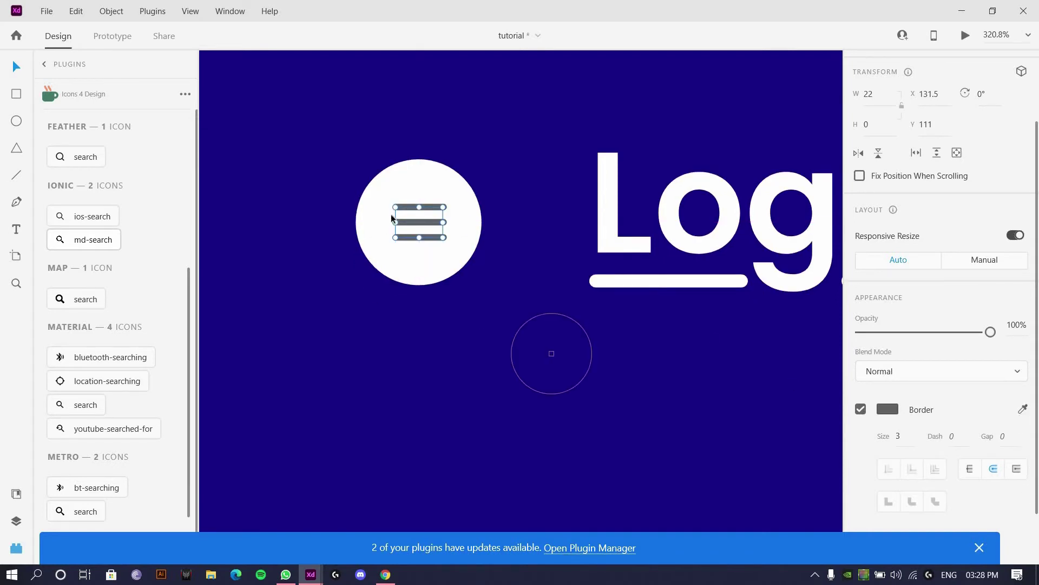
{"action": "left_click", "coordinate": [551, 353]}
Step: Delete the menu icon's lower two lines and tilt the remaining line into a diagonal about 16 px wide and 16.5 px high
{"action": "scroll", "coordinate": [393, 213], "scroll_direction": "up", "scroll_amount": 3}
{"action": "left_click", "coordinate": [438, 274]}
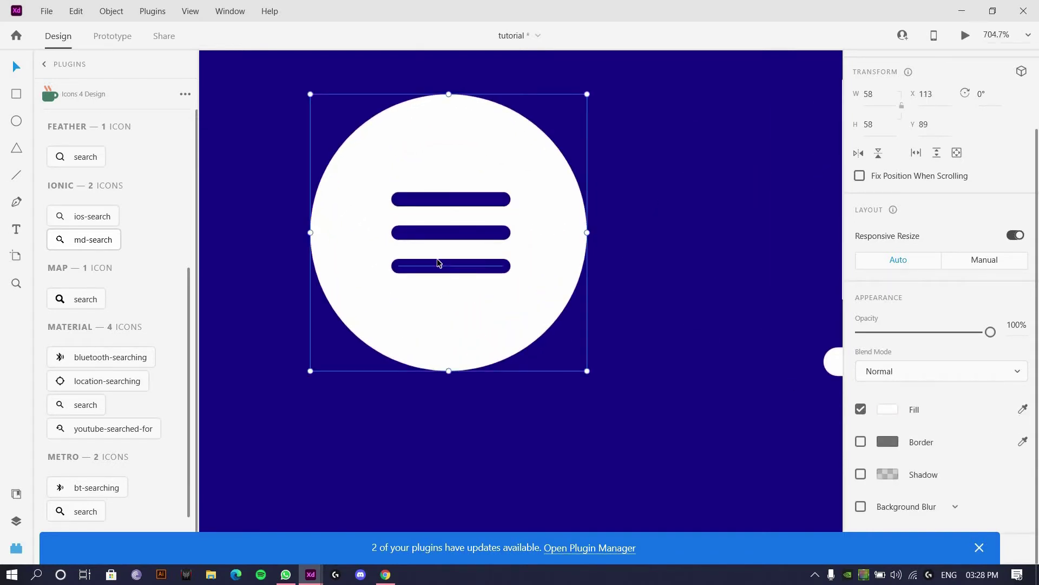
{"action": "left_click", "coordinate": [439, 265]}
{"action": "key", "text": "Delete"}
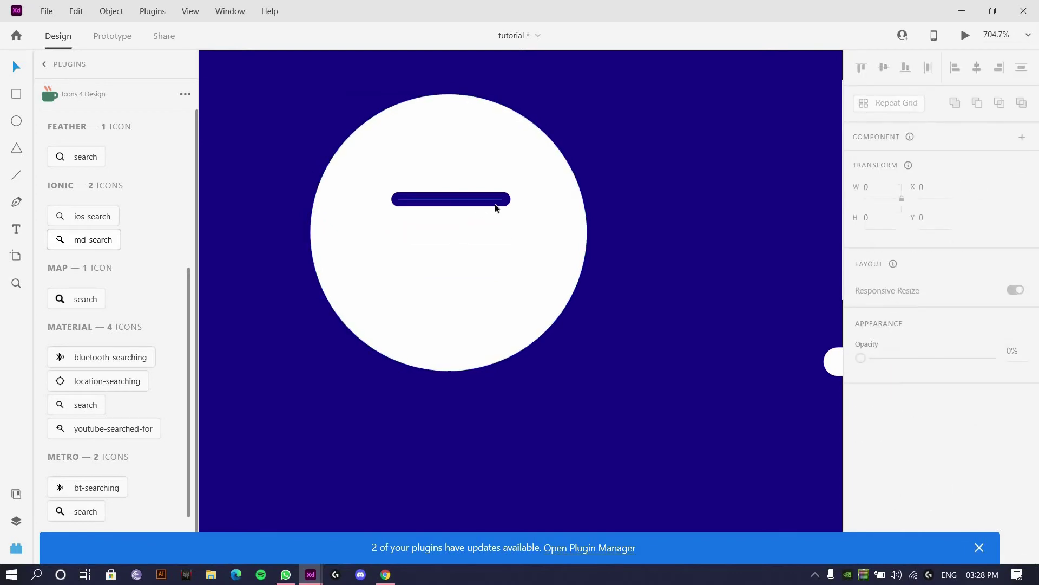
{"action": "left_click", "coordinate": [504, 200]}
{"action": "left_click_drag", "start_coordinate": [485, 261], "coordinate": [484, 258]}
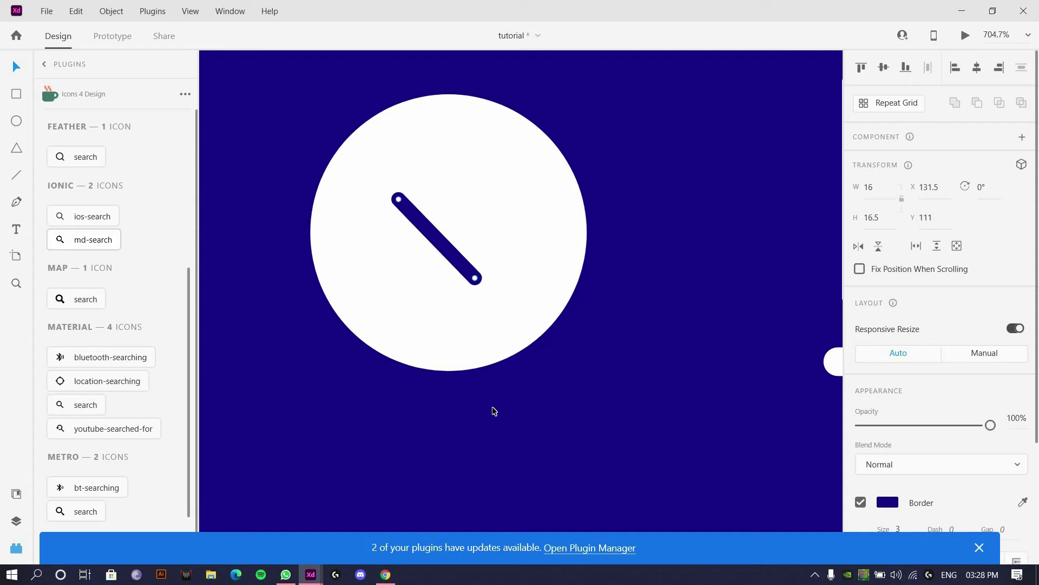
Step: Duplicate the diagonal line, flip the copy horizontally to form an X, and center the X in the circle
{"action": "key", "text": "Delete"}
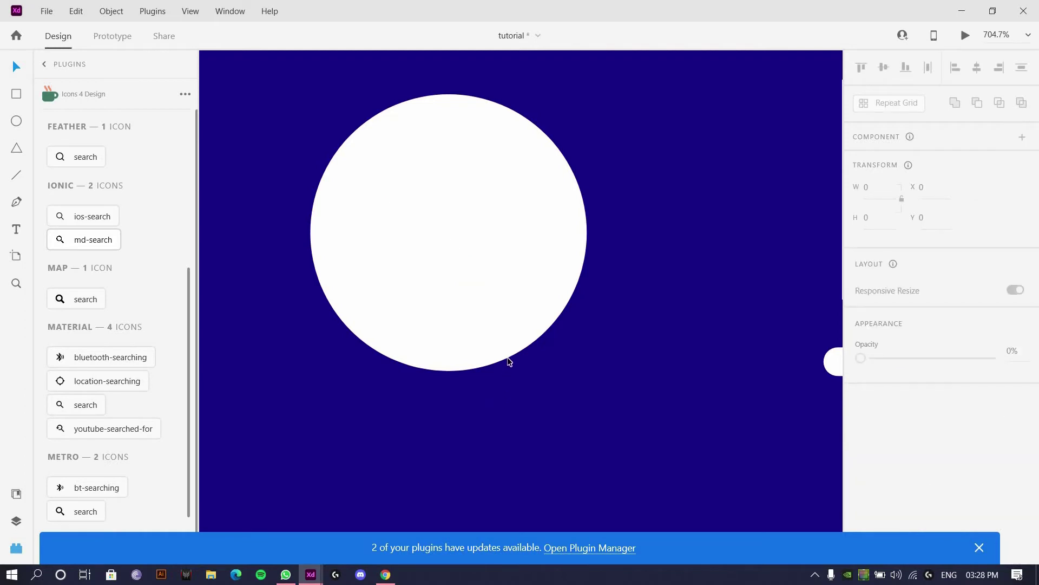
{"action": "key", "text": "ctrl+z"}
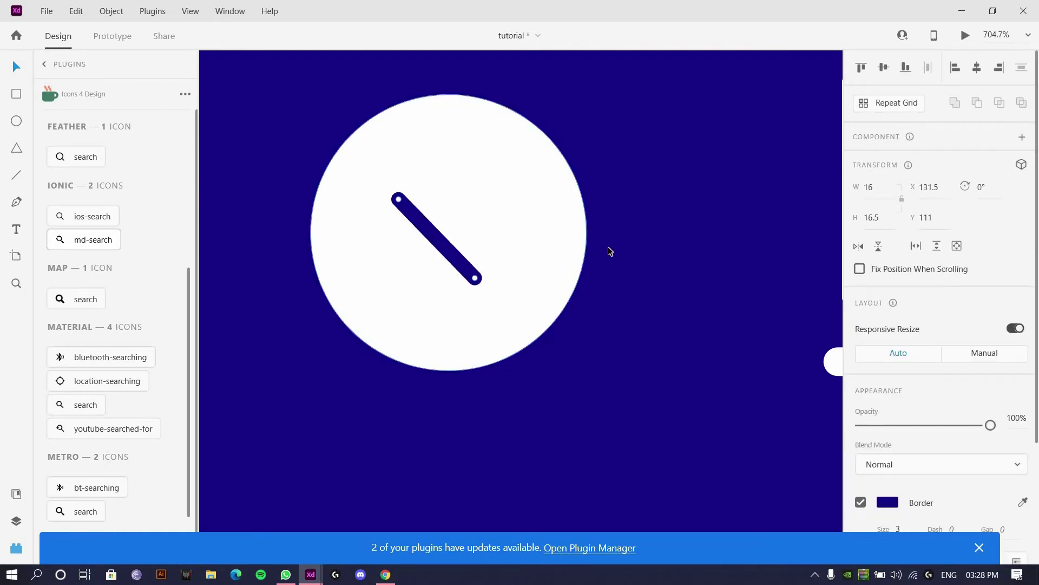
{"action": "key", "text": "ctrl+d"}
{"action": "left_click", "coordinate": [859, 246]}
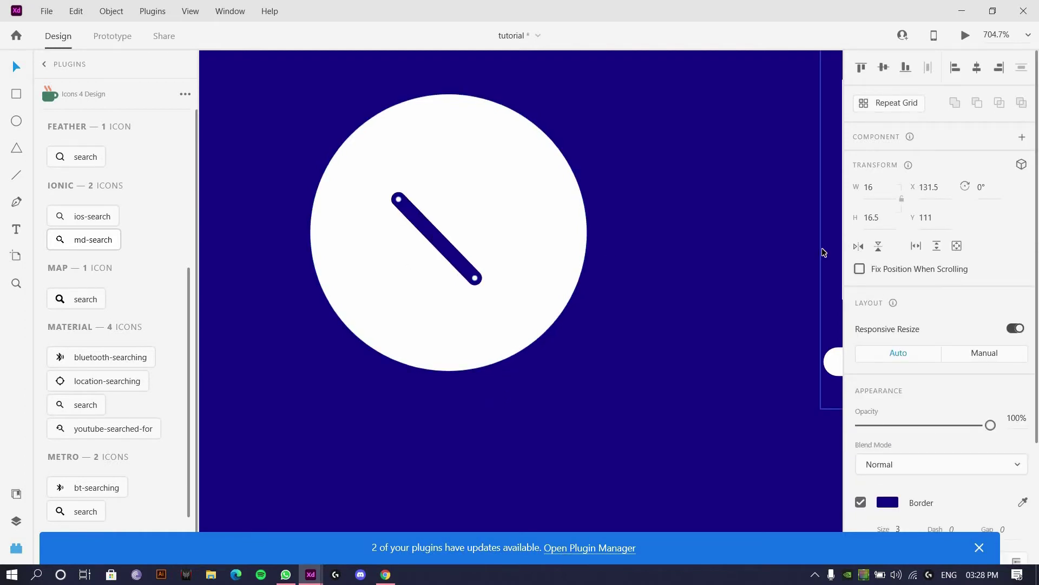
{"action": "left_click", "coordinate": [450, 253], "text": "shift"}
{"action": "left_click_drag", "start_coordinate": [450, 254], "coordinate": [444, 236]}
{"action": "scroll", "coordinate": [426, 218], "scroll_direction": "down", "scroll_amount": 1}
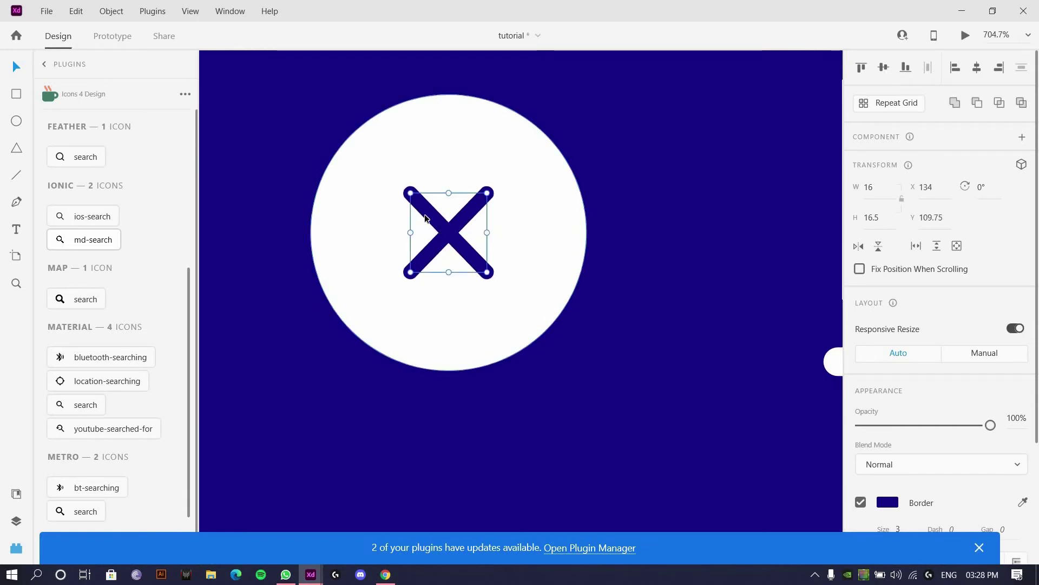
{"action": "scroll", "coordinate": [428, 216], "scroll_direction": "up", "scroll_amount": 3}
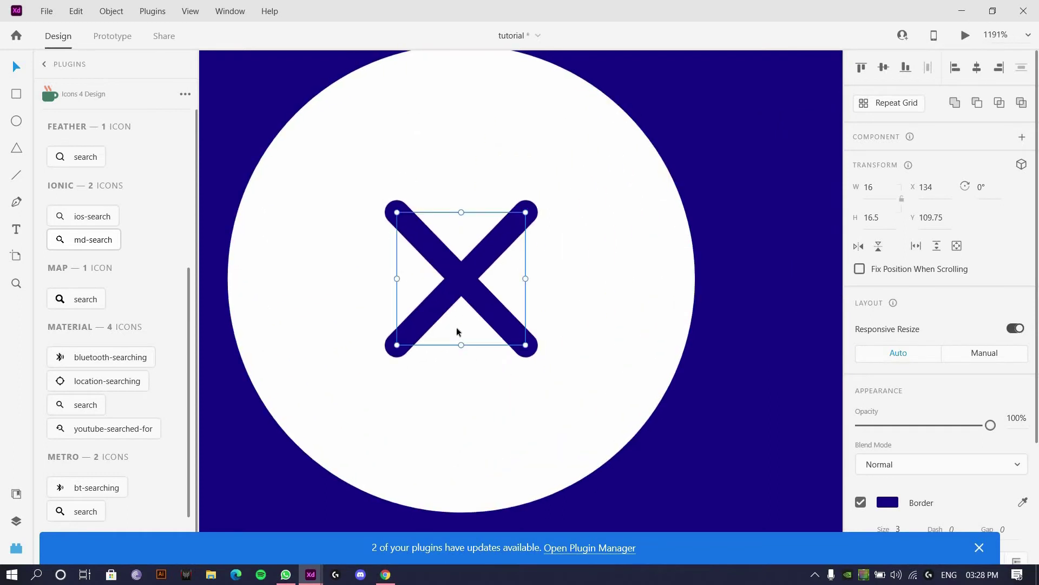
{"action": "scroll", "coordinate": [419, 260], "scroll_direction": "down", "scroll_amount": 2}
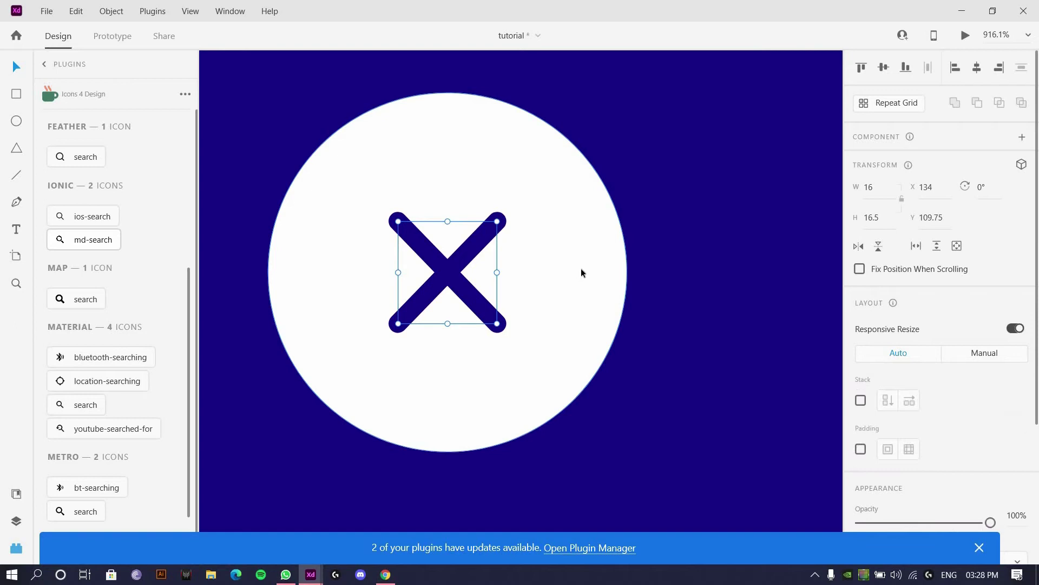
Step: Copy the first header's navigation links from the Web 1920 – 4 artboard to below the logo on Web 1920 – 3
{"action": "scroll", "coordinate": [580, 275], "scroll_direction": "down", "scroll_amount": 10}
{"action": "scroll", "coordinate": [416, 220], "scroll_direction": "down", "scroll_amount": 6}
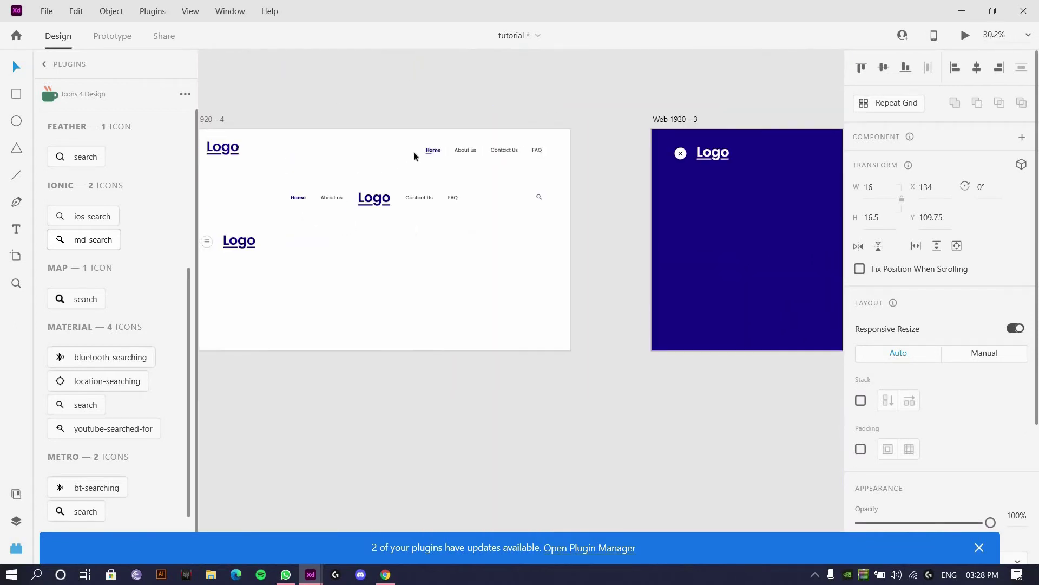
{"action": "left_click_drag", "start_coordinate": [410, 130], "coordinate": [556, 151]}
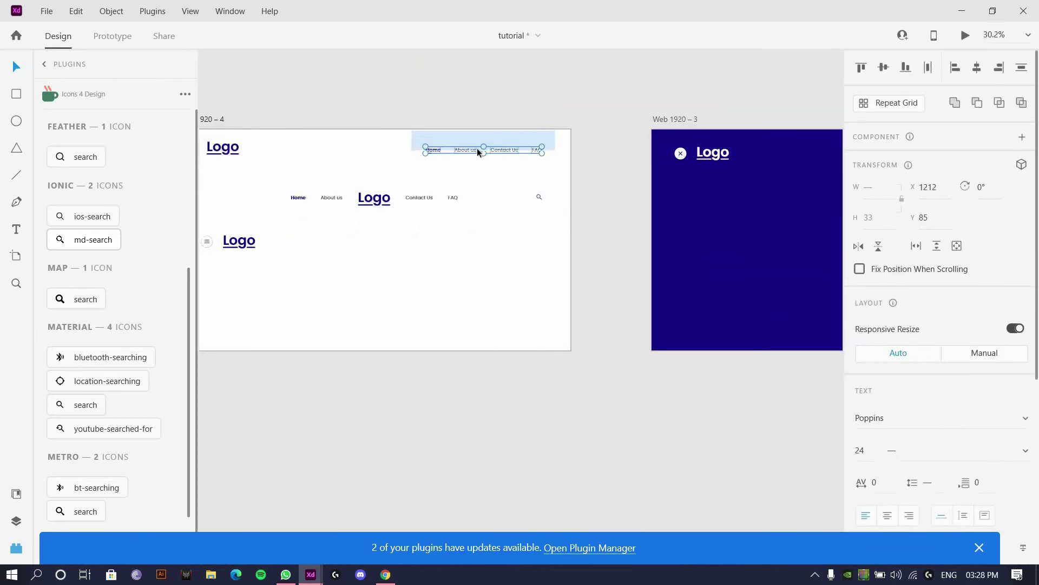
{"action": "left_click_drag", "start_coordinate": [477, 148], "coordinate": [740, 205]}
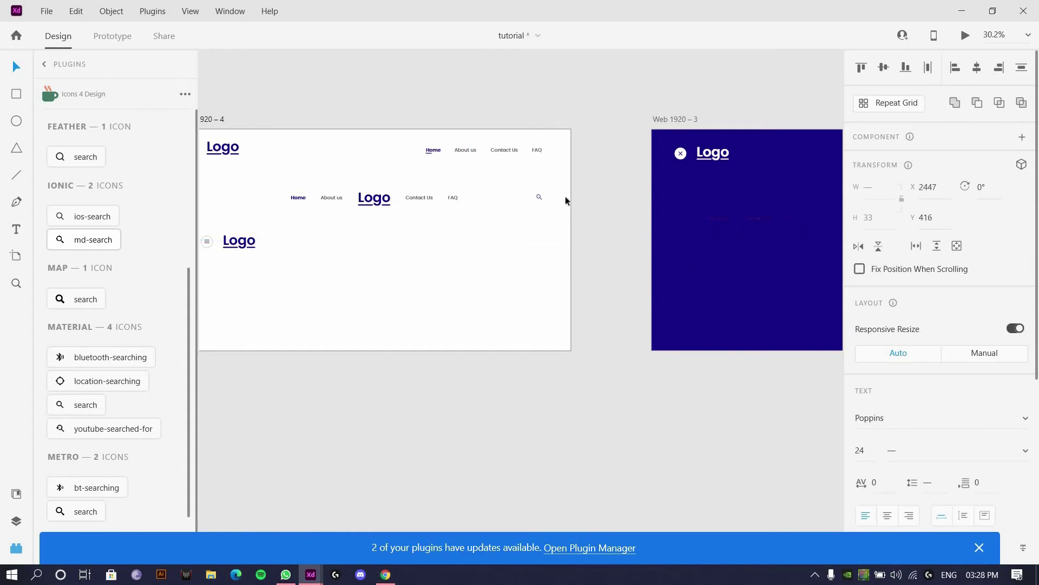
Step: Set the fill of the copied navigation links on the dark blue artboard to white (#FFFFFF)
{"action": "left_click_drag", "start_coordinate": [566, 197], "coordinate": [348, 212]}
{"action": "scroll", "coordinate": [882, 425], "scroll_direction": "down", "scroll_amount": 4}
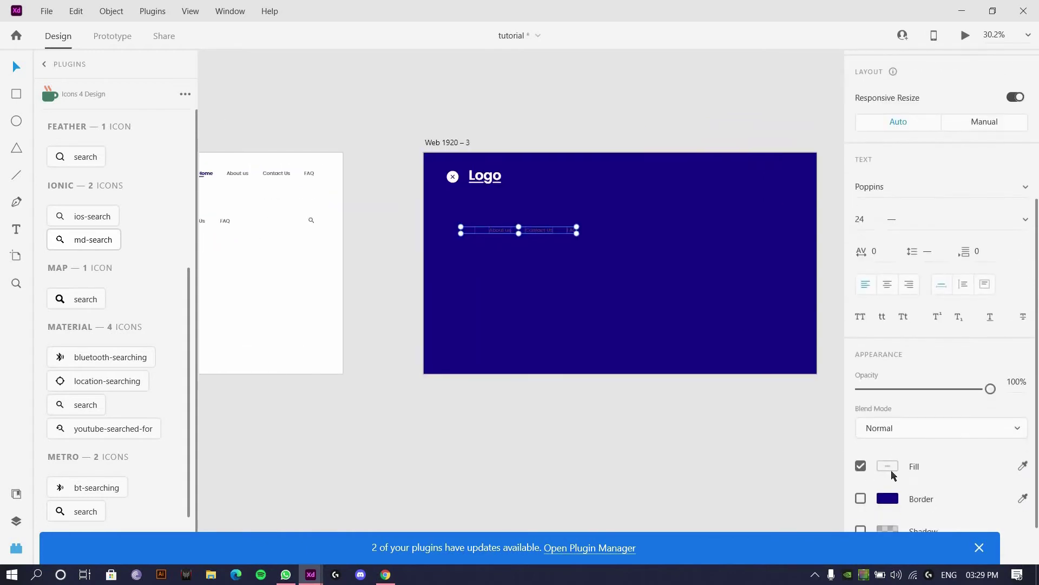
{"action": "left_click", "coordinate": [886, 467]}
{"action": "left_click_drag", "start_coordinate": [715, 399], "coordinate": [603, 218]}
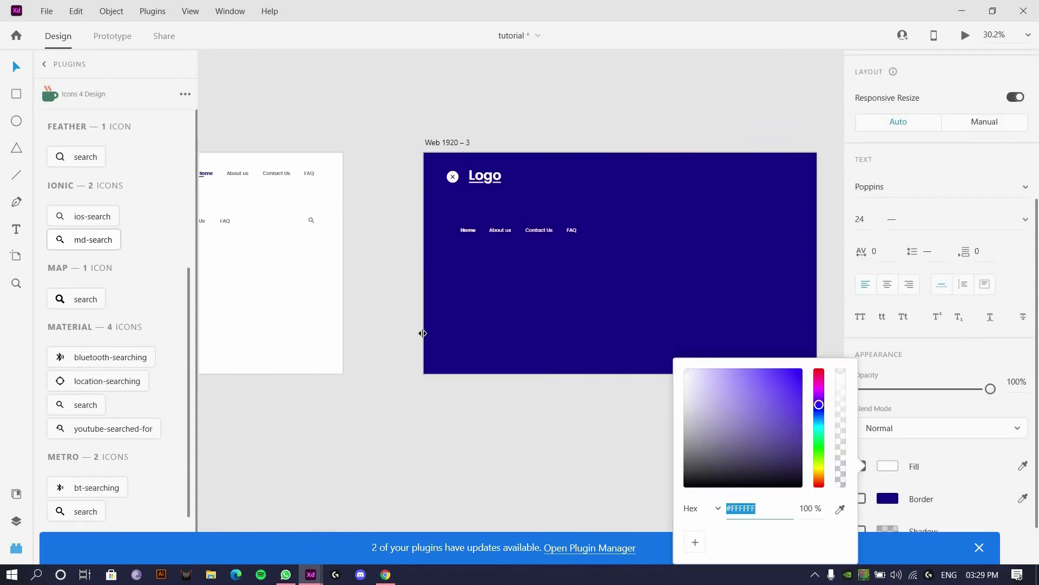
Step: Align the Home link under the logo on Web 1920 – 3, enlarge it, and place About us beneath it at X 220
{"action": "left_click", "coordinate": [489, 222], "text": "alt"}
{"action": "scroll", "coordinate": [490, 224], "scroll_direction": "up", "scroll_amount": 5}
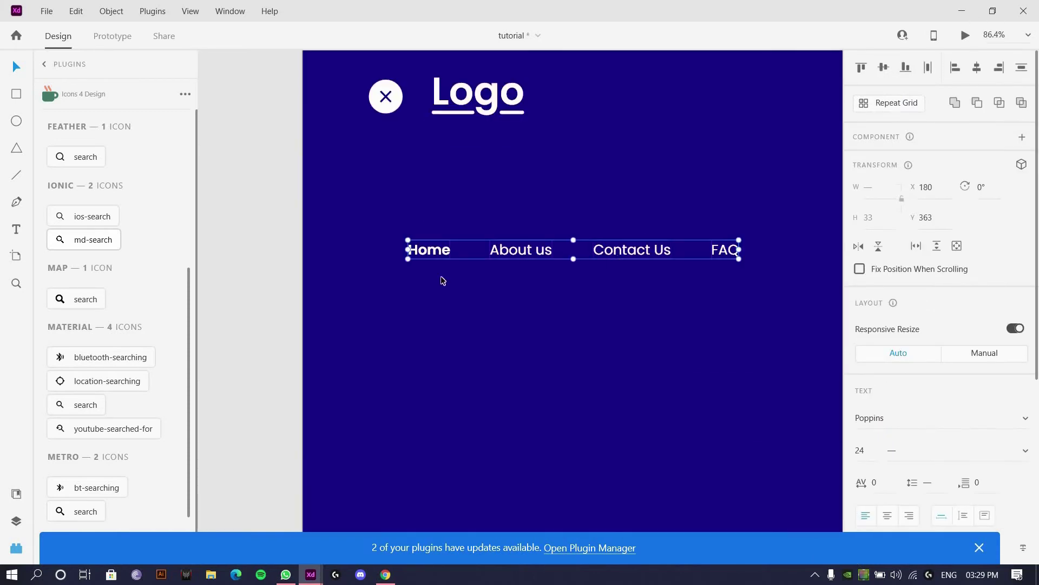
{"action": "left_click", "coordinate": [400, 279]}
{"action": "left_click_drag", "start_coordinate": [421, 256], "coordinate": [455, 252]}
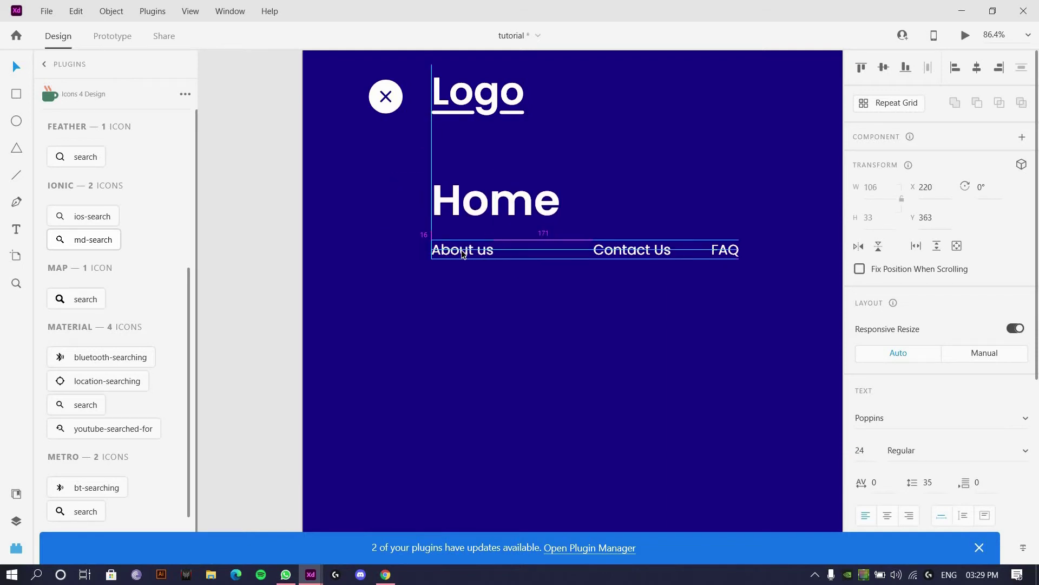
Step: Stack the Contact Us and FAQ links below About us in a left-aligned column, placing FAQ at X 220, Y 461
{"action": "left_click_drag", "start_coordinate": [453, 302], "coordinate": [464, 292]}
{"action": "left_click_drag", "start_coordinate": [728, 249], "coordinate": [444, 306]}
{"action": "scroll", "coordinate": [445, 331], "scroll_direction": "down", "scroll_amount": 4}
{"action": "scroll", "coordinate": [692, 64], "scroll_direction": "down", "scroll_amount": 3}
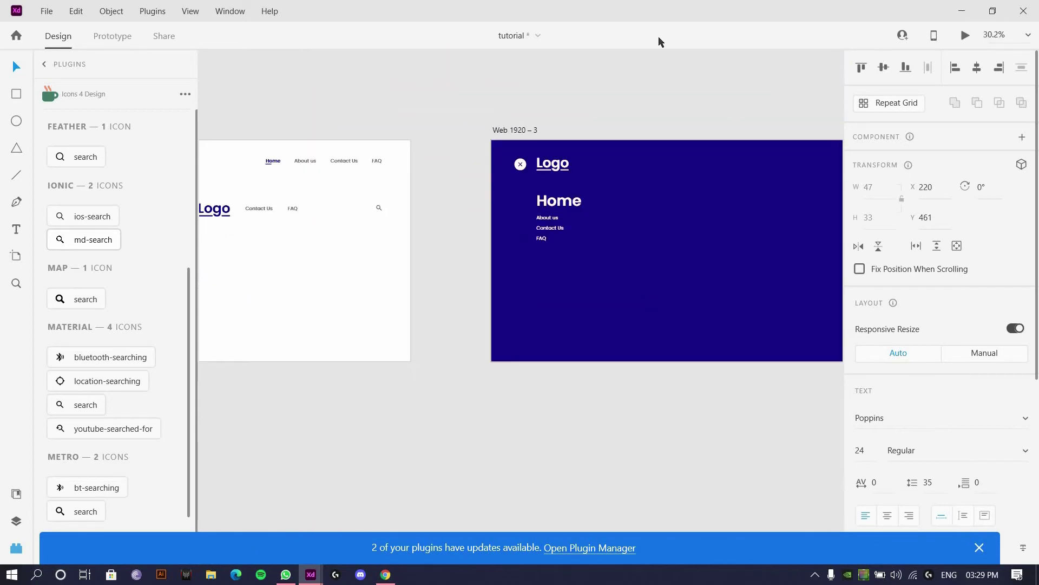
Step: Draw a new custom artboard about 1115 px wide and 384 px high in the empty space below Web 1920 – 4
{"action": "scroll", "coordinate": [595, 179], "scroll_direction": "down", "scroll_amount": 6}
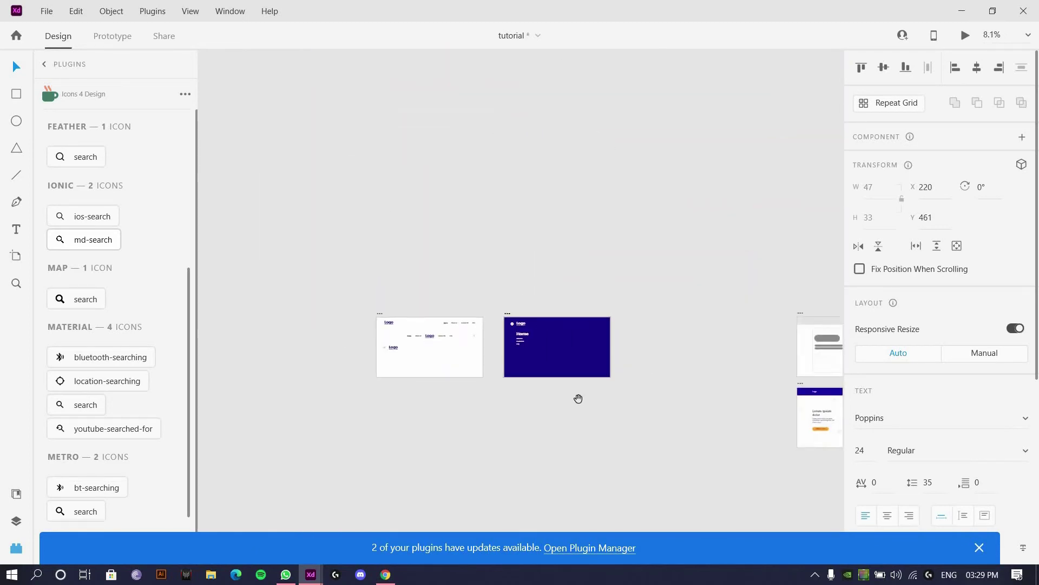
{"action": "scroll", "coordinate": [557, 211], "scroll_direction": "up", "scroll_amount": 5}
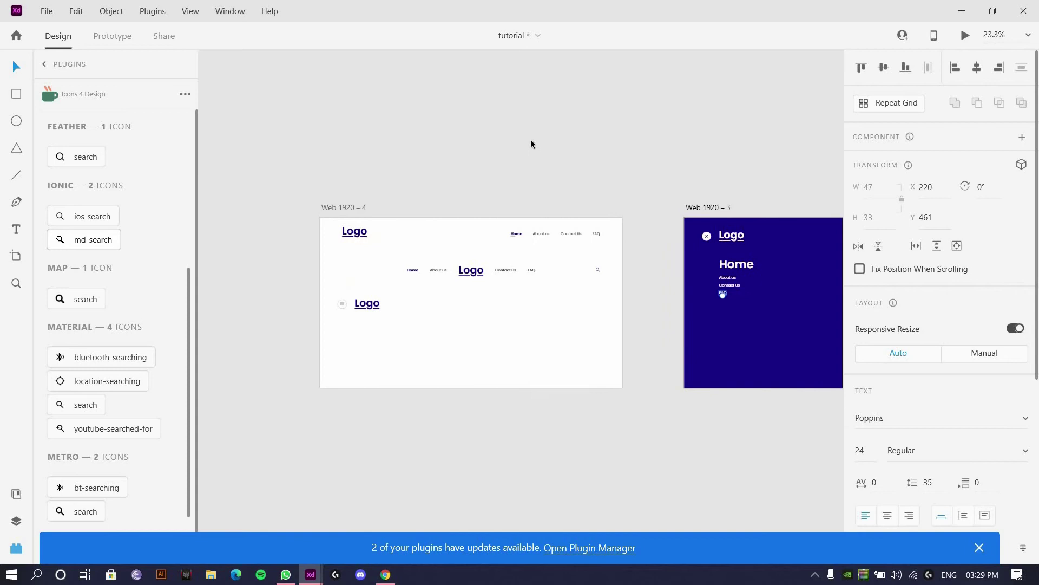
{"action": "scroll", "coordinate": [577, 301], "scroll_direction": "down", "scroll_amount": 2}
{"action": "scroll", "coordinate": [577, 301], "scroll_direction": "right", "scroll_amount": 3}
{"action": "scroll", "coordinate": [578, 301], "scroll_direction": "down", "scroll_amount": 2}
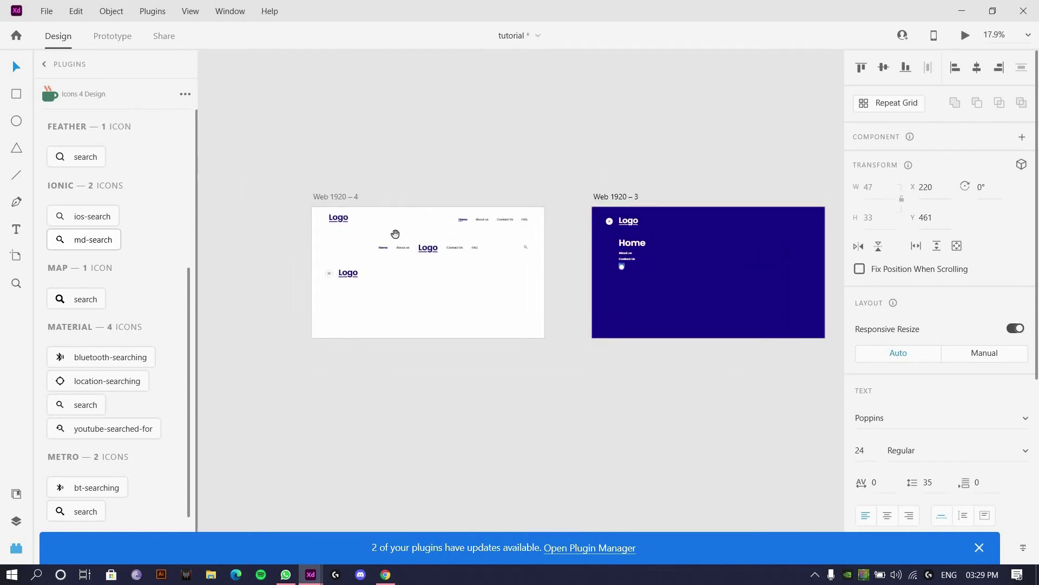
{"action": "left_click_drag", "start_coordinate": [395, 234], "coordinate": [423, 179]}
{"action": "scroll", "coordinate": [424, 201], "scroll_direction": "up", "scroll_amount": 3}
{"action": "scroll", "coordinate": [449, 293], "scroll_direction": "down", "scroll_amount": 2}
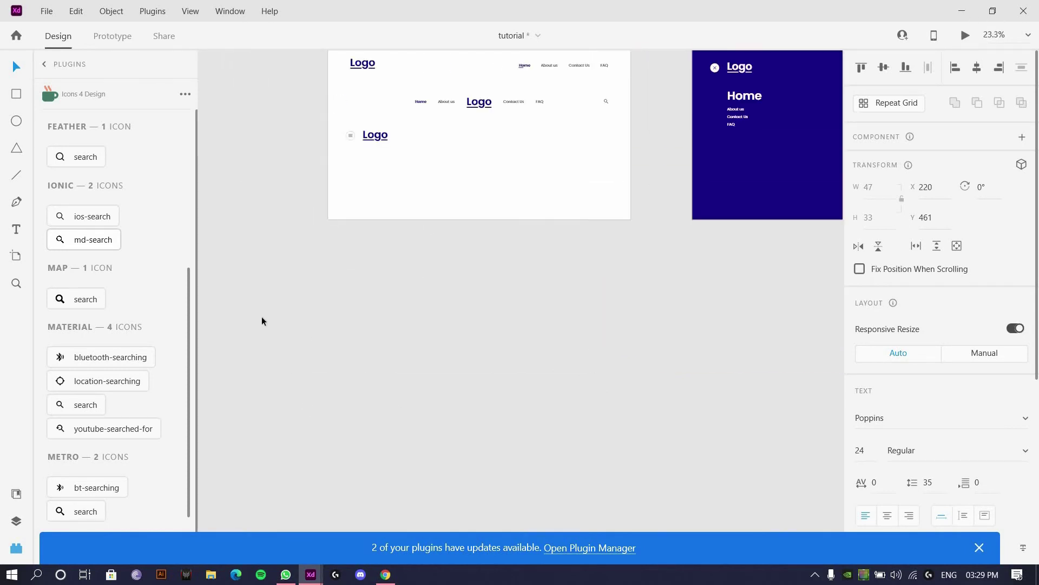
{"action": "left_click_drag", "start_coordinate": [355, 300], "coordinate": [373, 312]}
{"action": "left_click_drag", "start_coordinate": [0, 261], "coordinate": [2, 216]}
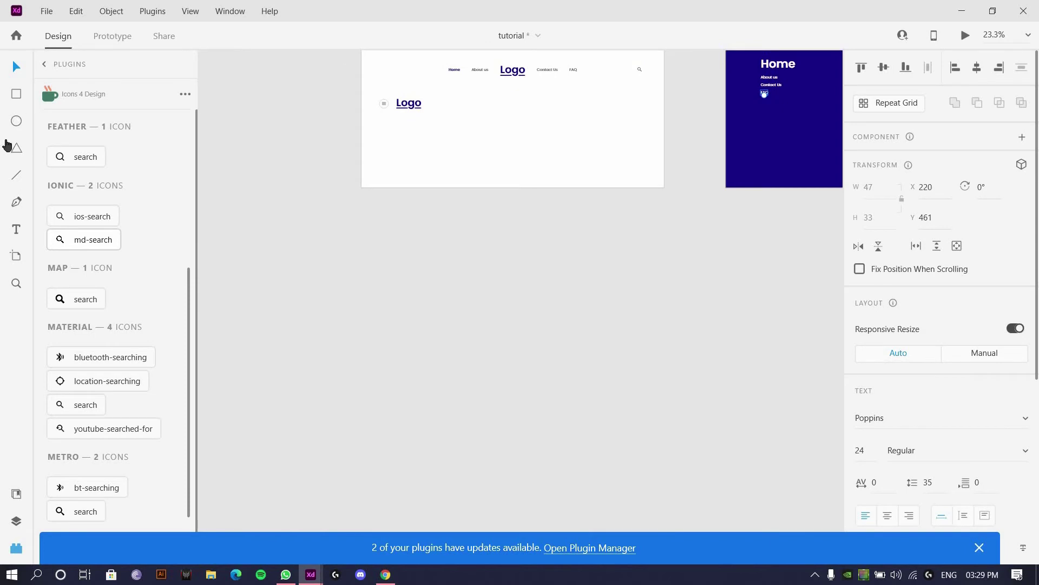
{"action": "left_click", "coordinate": [16, 255]}
{"action": "scroll", "coordinate": [499, 308], "scroll_direction": "up", "scroll_amount": 3}
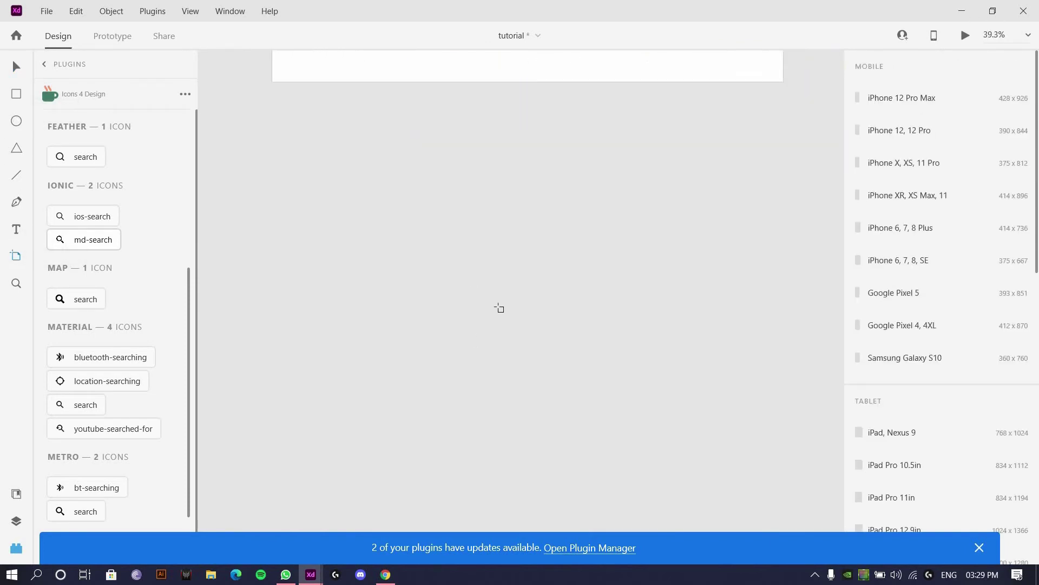
{"action": "left_click_drag", "start_coordinate": [310, 160], "coordinate": [608, 265]}
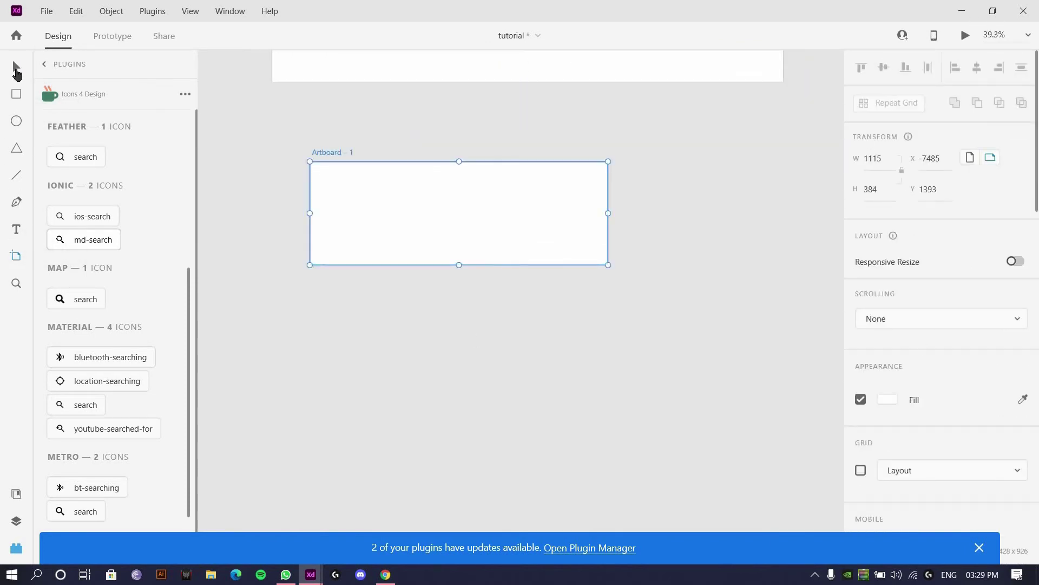
{"action": "left_click", "coordinate": [15, 69]}
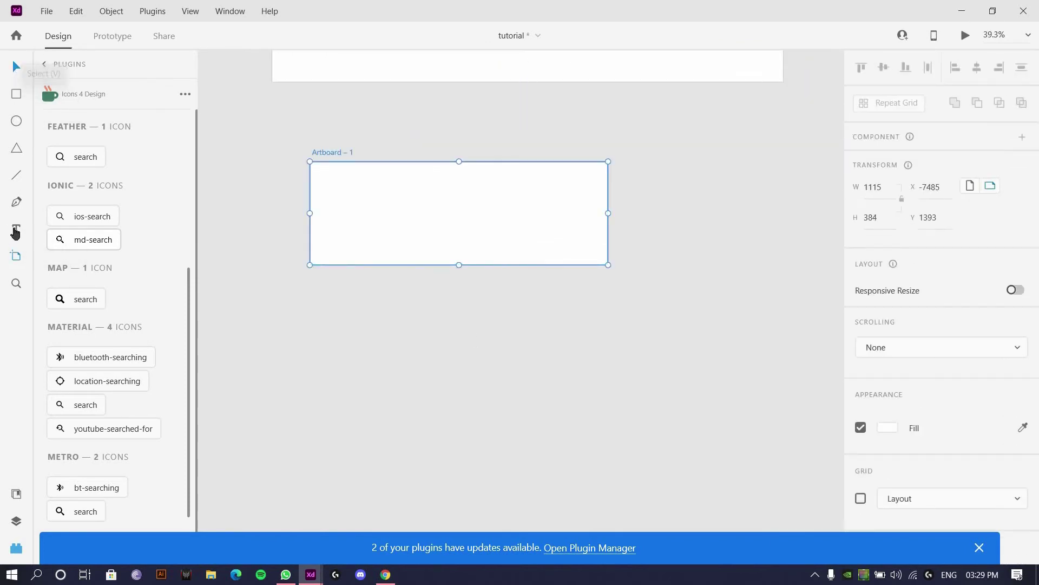
Step: Add the text "Subscribe" to the middle of the new artboard and sample the dark blue border color as its fill
{"action": "left_click", "coordinate": [457, 213]}
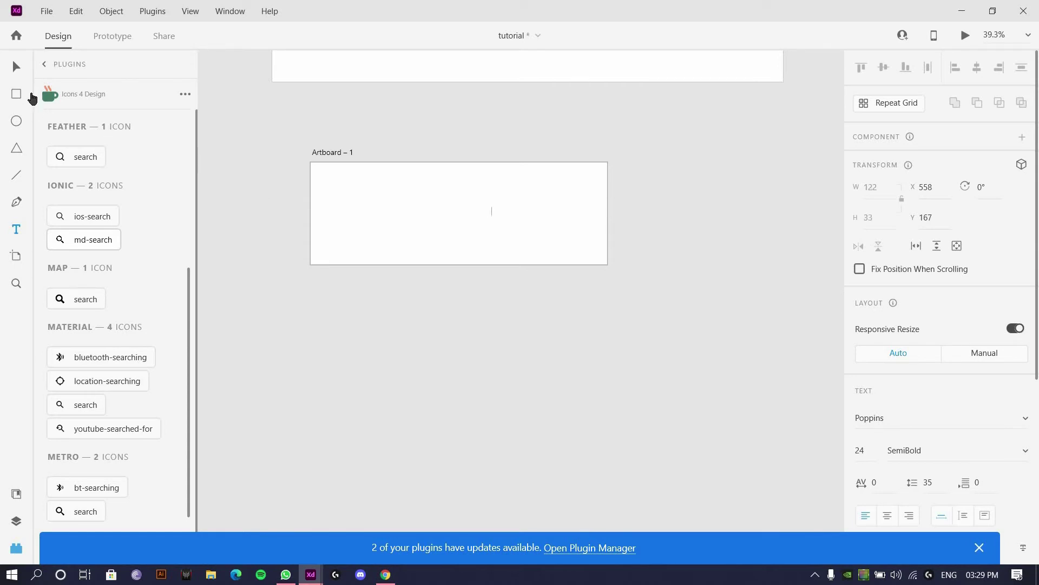
{"action": "key", "text": "Escape"}
{"action": "scroll", "coordinate": [1001, 433], "scroll_direction": "down", "scroll_amount": 5}
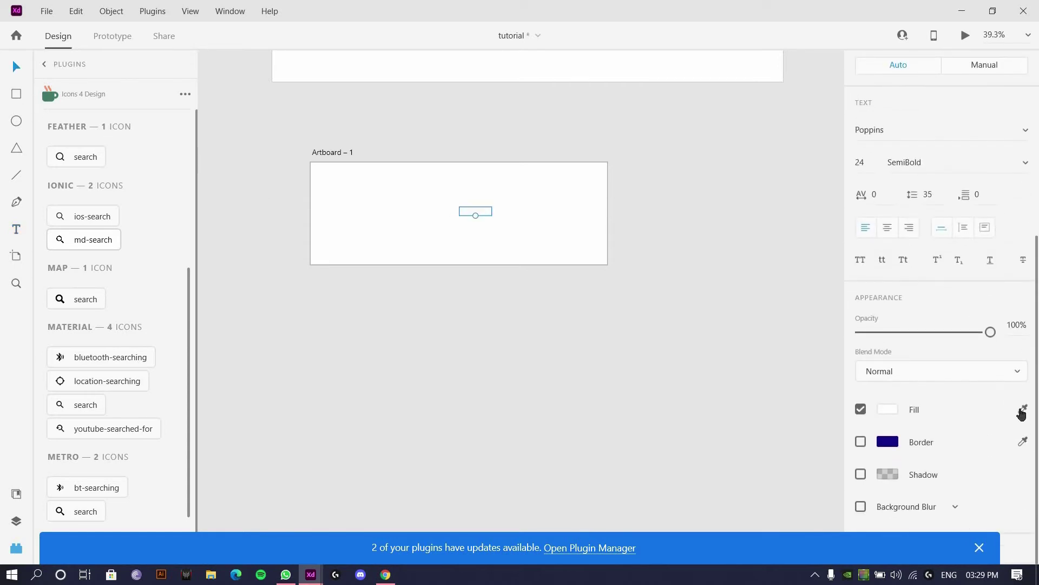
{"action": "left_click", "coordinate": [1022, 409]}
{"action": "left_click", "coordinate": [882, 442]}
{"action": "left_click", "coordinate": [481, 236]}
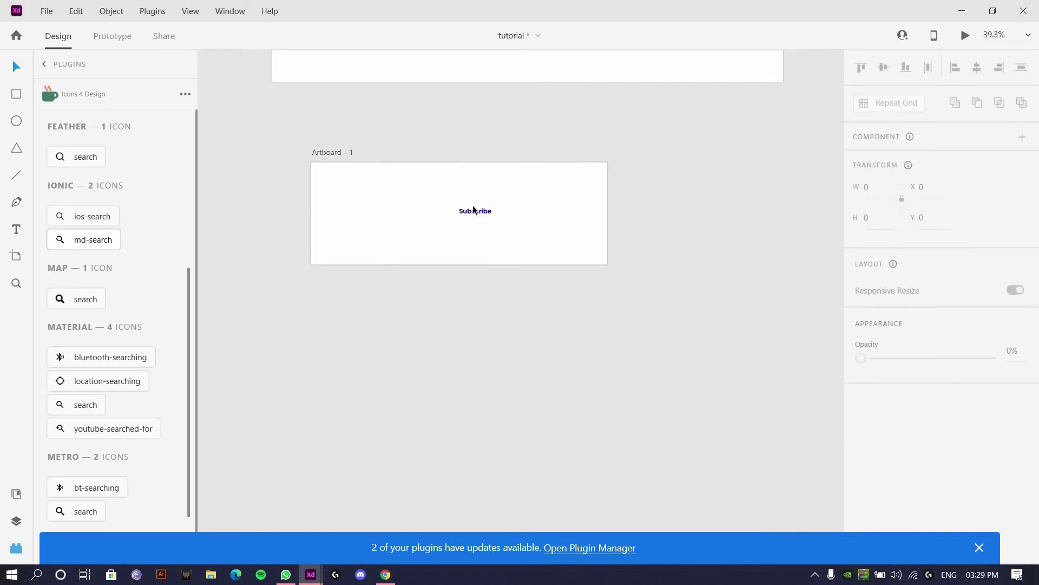
Step: Enlarge the Subscribe text to font size 88 and center it on the artboard at X 335, Y 131
{"action": "scroll", "coordinate": [474, 210], "scroll_direction": "up", "scroll_amount": 5}
{"action": "left_click", "coordinate": [462, 189]}
{"action": "scroll", "coordinate": [461, 195], "scroll_direction": "down", "scroll_amount": 3}
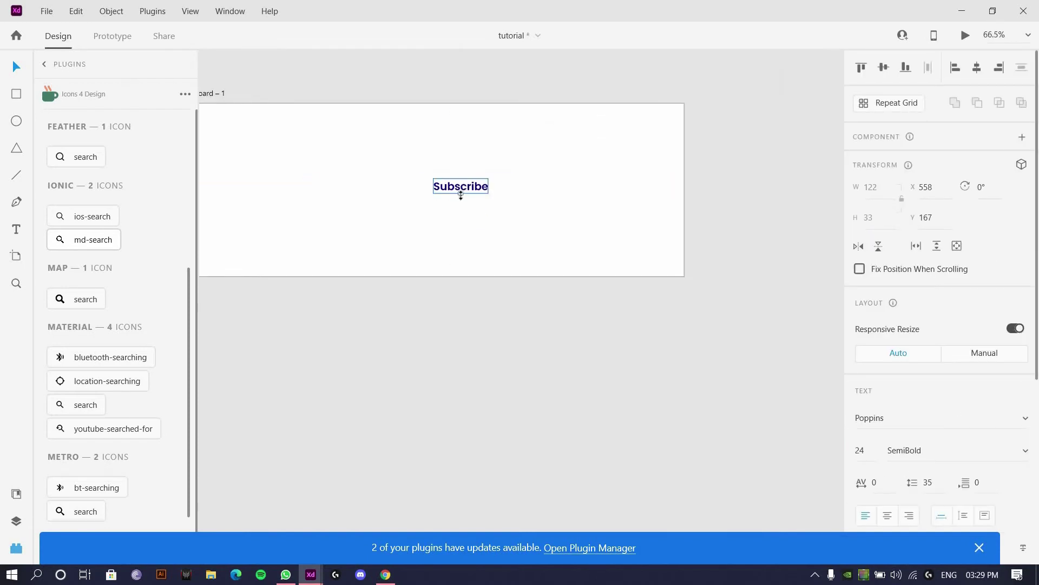
{"action": "left_click_drag", "start_coordinate": [457, 234], "coordinate": [428, 201]}
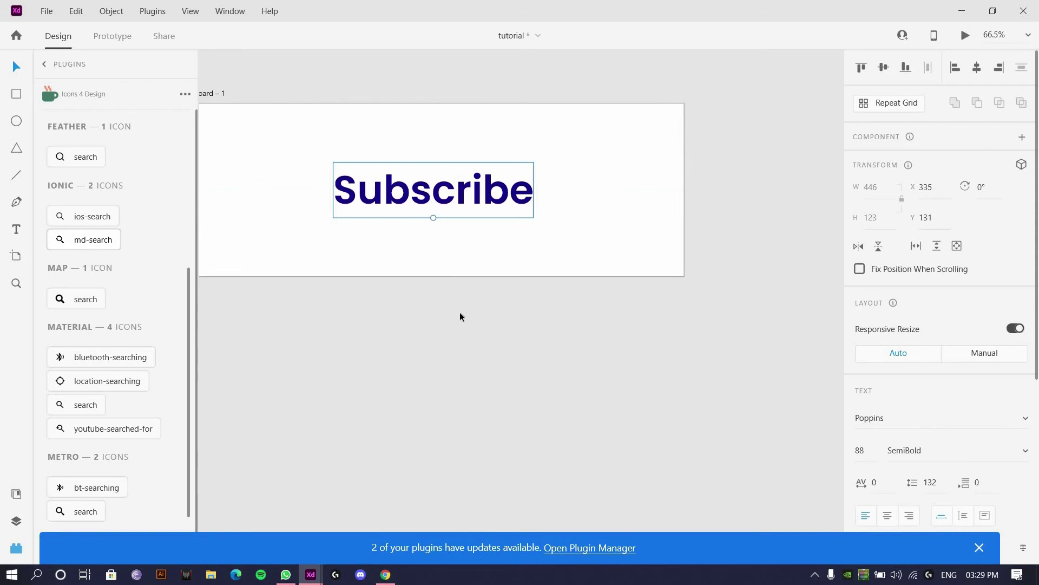
{"action": "scroll", "coordinate": [433, 243], "scroll_direction": "down", "scroll_amount": 5}
{"action": "scroll", "coordinate": [391, 325], "scroll_direction": "up", "scroll_amount": 3}
{"action": "left_click_drag", "start_coordinate": [392, 348], "coordinate": [399, 403]}
{"action": "scroll", "coordinate": [399, 401], "scroll_direction": "up", "scroll_amount": 2}
{"action": "left_click_drag", "start_coordinate": [534, 233], "coordinate": [516, 393]}
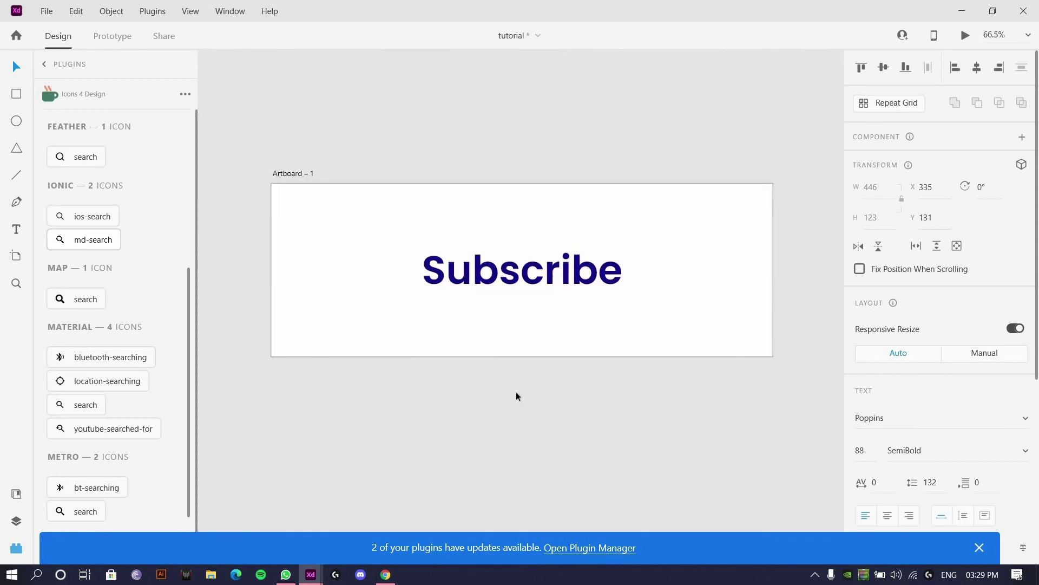
{"action": "scroll", "coordinate": [487, 412], "scroll_direction": "down", "scroll_amount": 2}
{"action": "scroll", "coordinate": [346, 379], "scroll_direction": "up", "scroll_amount": 4}
{"action": "scroll", "coordinate": [437, 242], "scroll_direction": "down", "scroll_amount": 1}
{"action": "scroll", "coordinate": [437, 241], "scroll_direction": "up", "scroll_amount": 3}
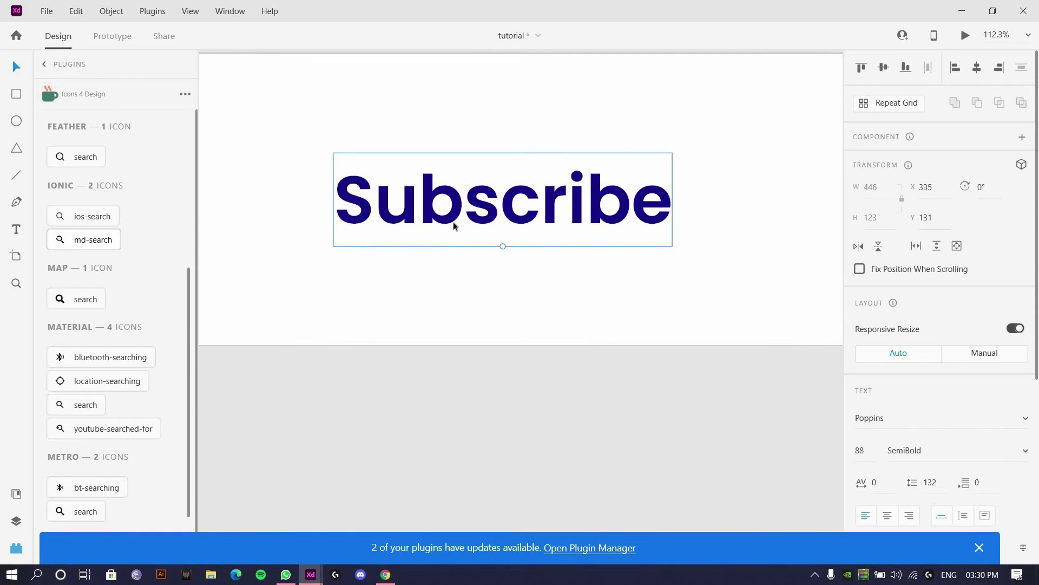
{"action": "scroll", "coordinate": [453, 222], "scroll_direction": "down", "scroll_amount": 2}
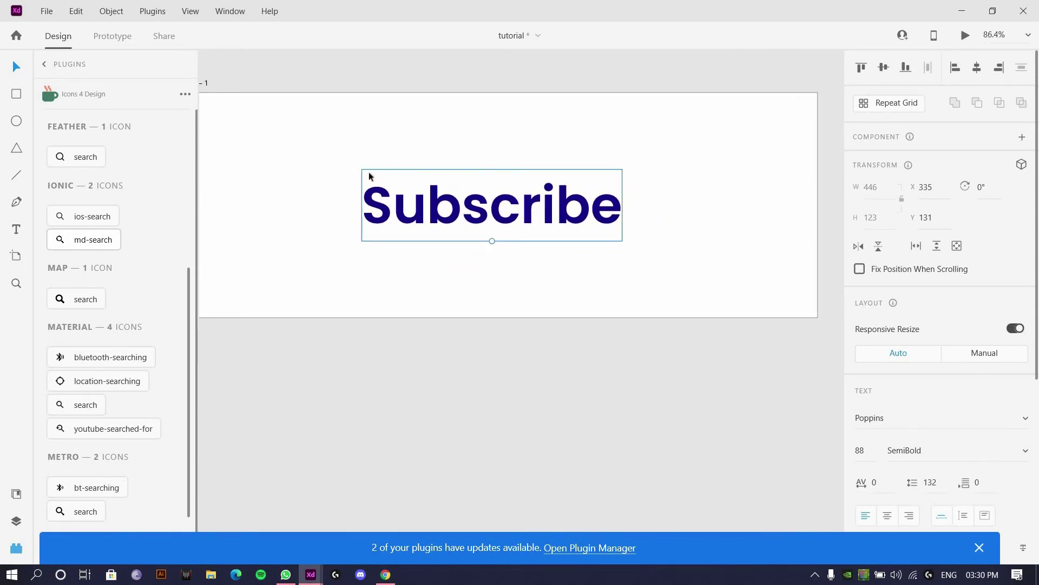
{"action": "scroll", "coordinate": [370, 176], "scroll_direction": "down", "scroll_amount": 3}
{"action": "scroll", "coordinate": [423, 189], "scroll_direction": "up", "scroll_amount": 3}
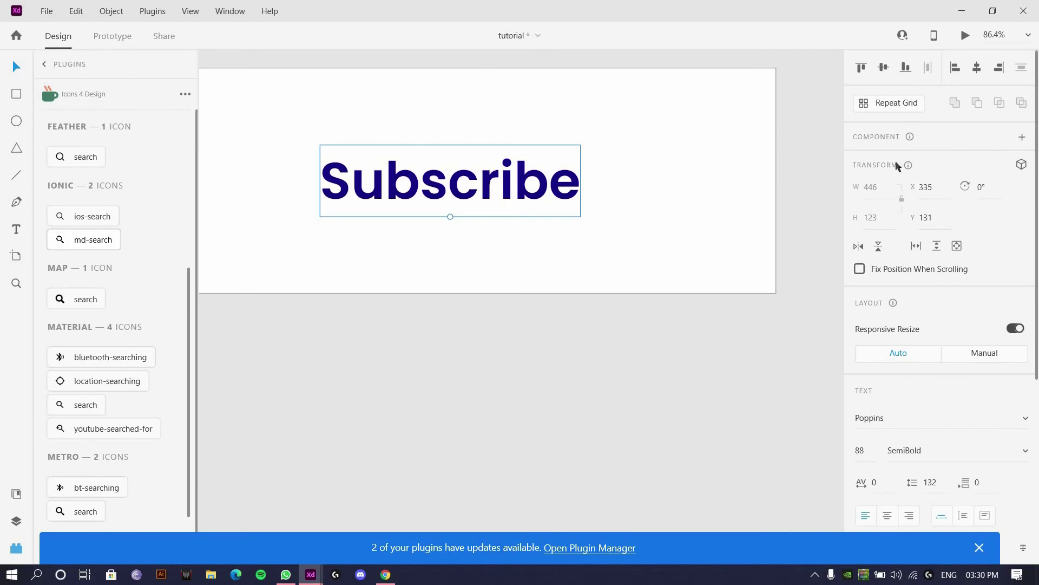
Step: Convert the Subscribe text to a component and add an aligned duplicate inside it with no fill and a size 3 dark blue border
{"action": "key", "text": "ctrl+k"}
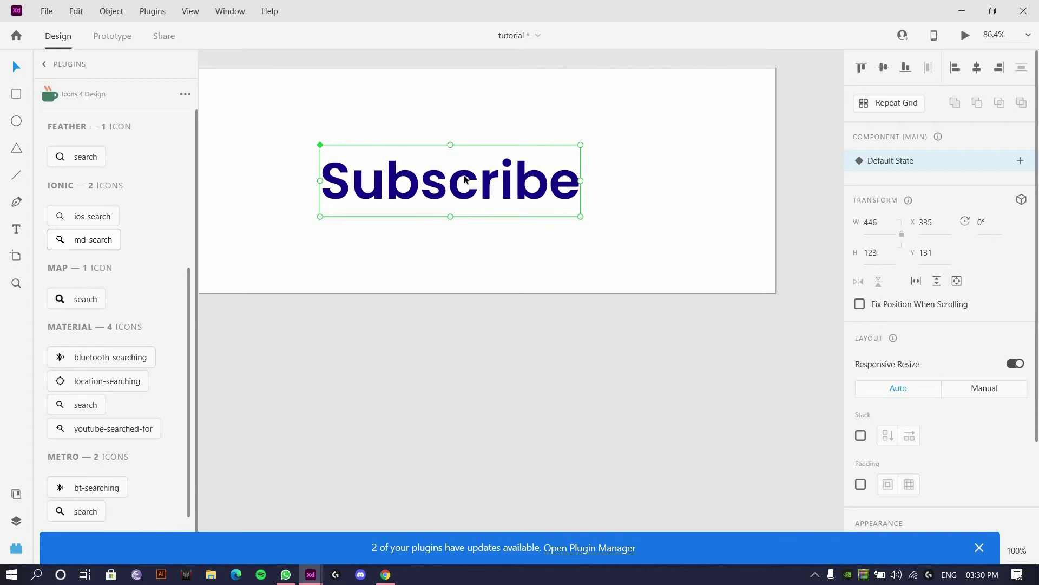
{"action": "scroll", "coordinate": [464, 180], "scroll_direction": "up", "scroll_amount": 5}
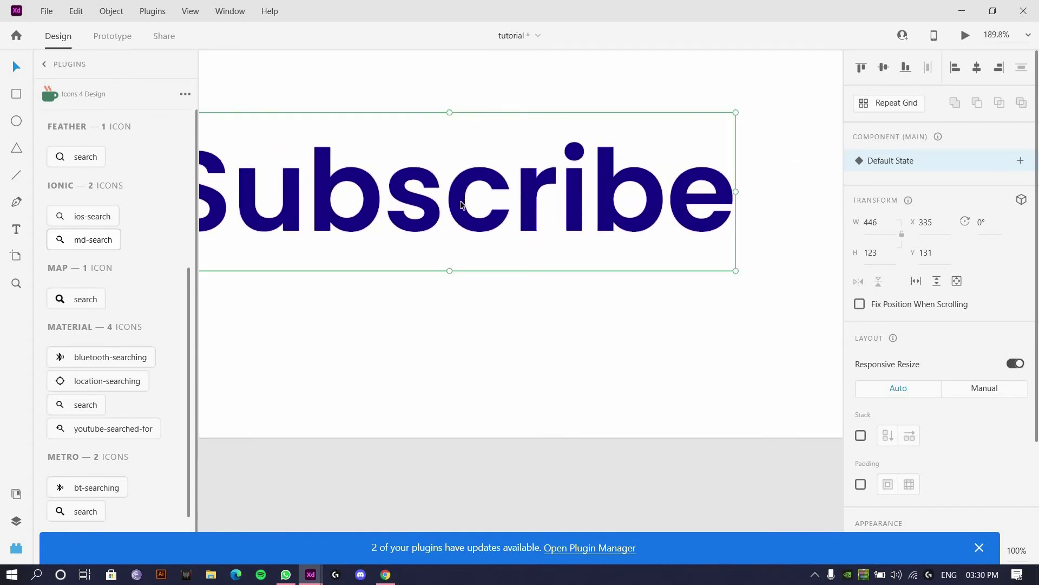
{"action": "double_click", "coordinate": [460, 203]}
{"action": "scroll", "coordinate": [398, 132], "scroll_direction": "down", "scroll_amount": 1}
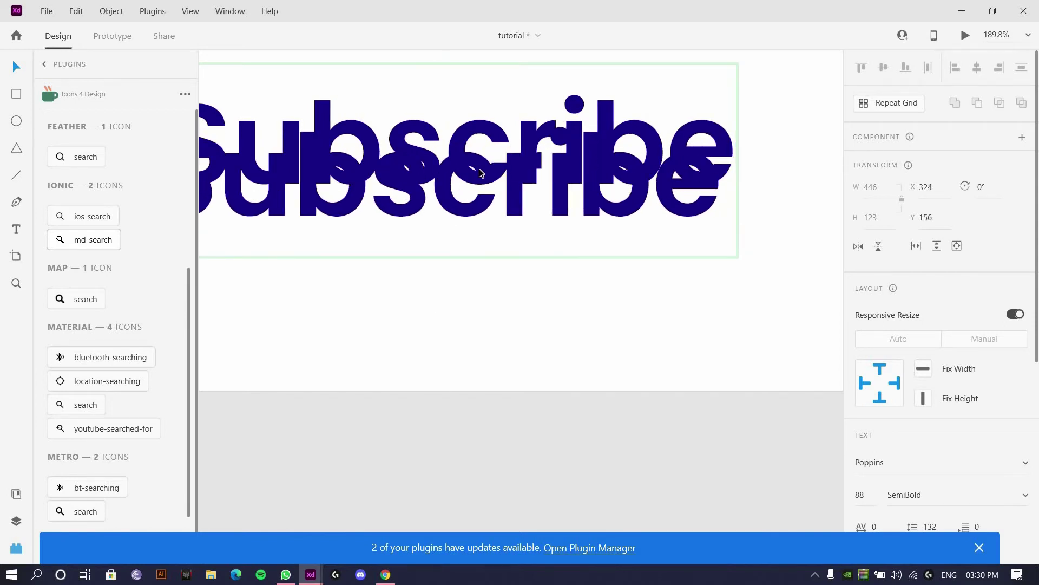
{"action": "scroll", "coordinate": [888, 395], "scroll_direction": "down", "scroll_amount": 6}
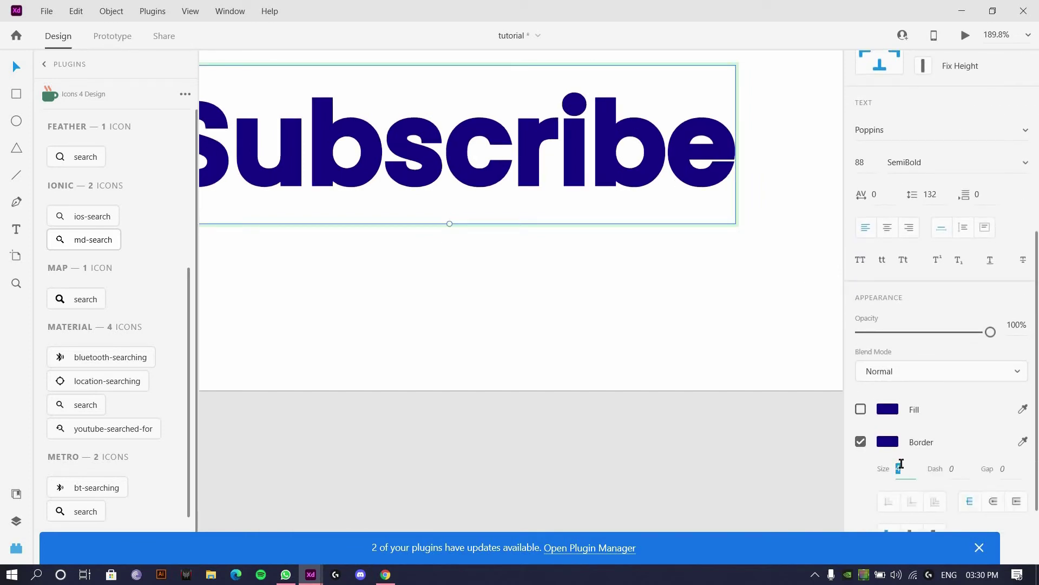
{"action": "left_click", "coordinate": [652, 351]}
{"action": "left_click_drag", "start_coordinate": [619, 171], "coordinate": [615, 237]}
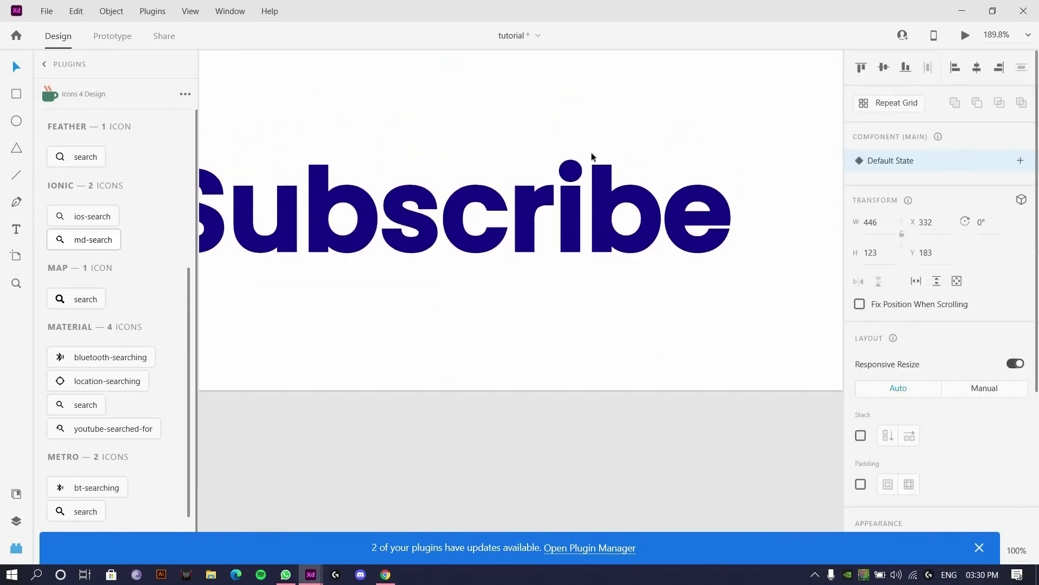
{"action": "key", "text": "ctrl+z"}
{"action": "key", "text": "ctrl+z"}
{"action": "left_click_drag", "start_coordinate": [608, 154], "coordinate": [596, 183]}
{"action": "key", "text": "ctrl+z"}
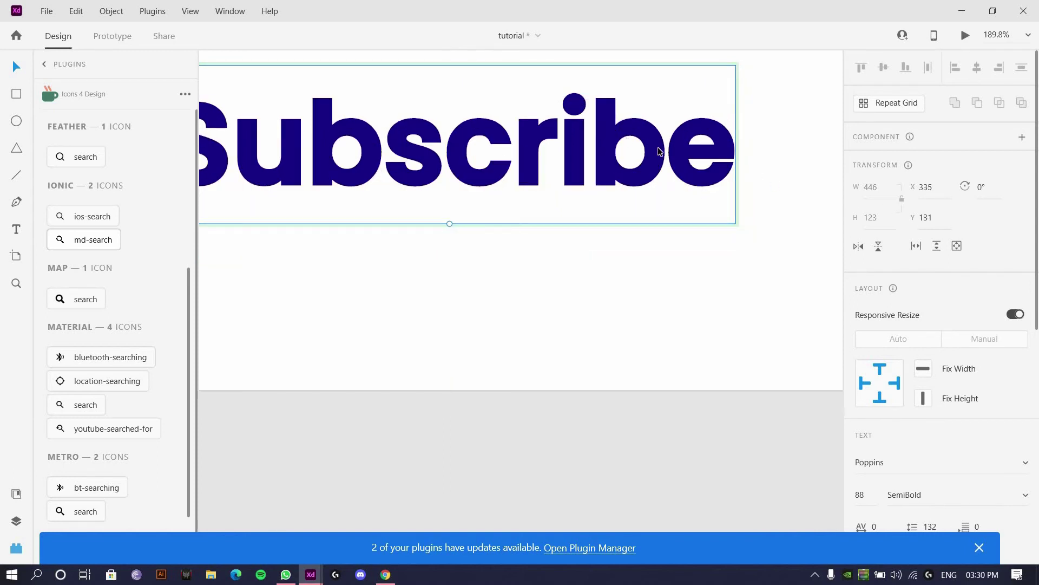
Step: Move the outlined Subscribe copy inside the component straight down to Y 159, keeping it at X 335
{"action": "left_click", "coordinate": [693, 282]}
{"action": "left_click", "coordinate": [436, 154]}
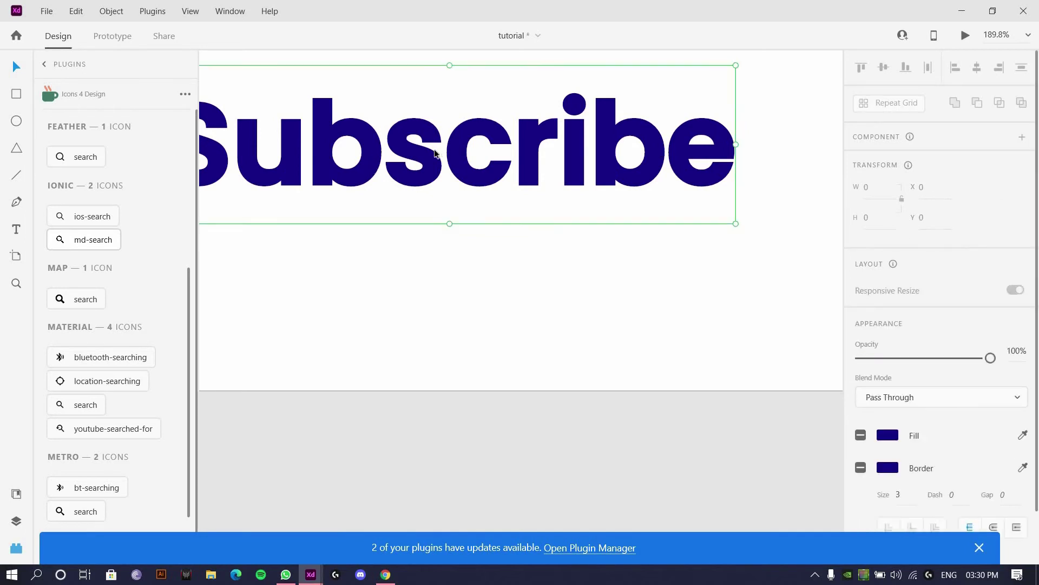
{"action": "double_click", "coordinate": [434, 158]}
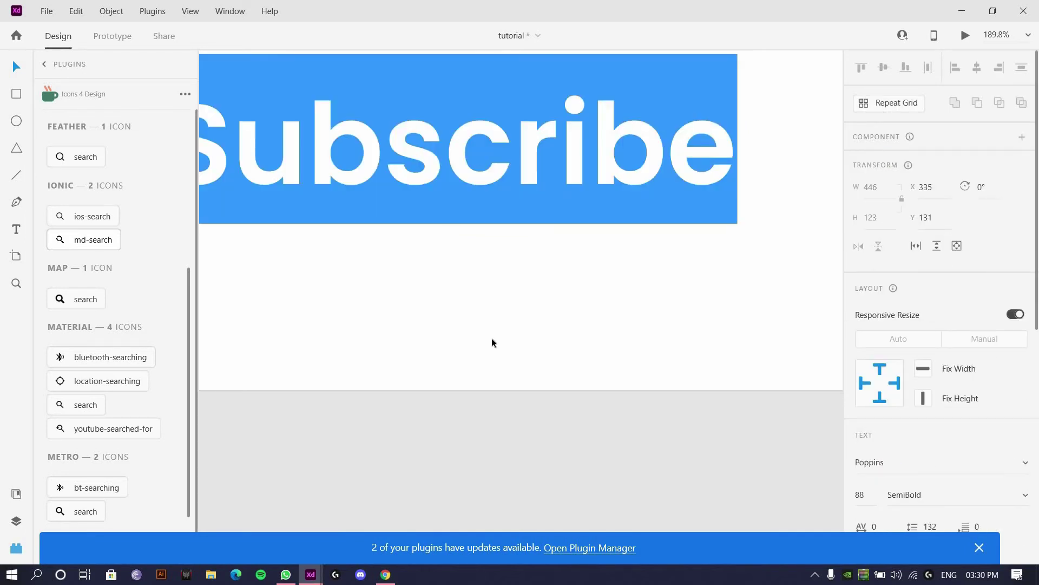
{"action": "left_click_drag", "start_coordinate": [471, 211], "coordinate": [474, 234]}
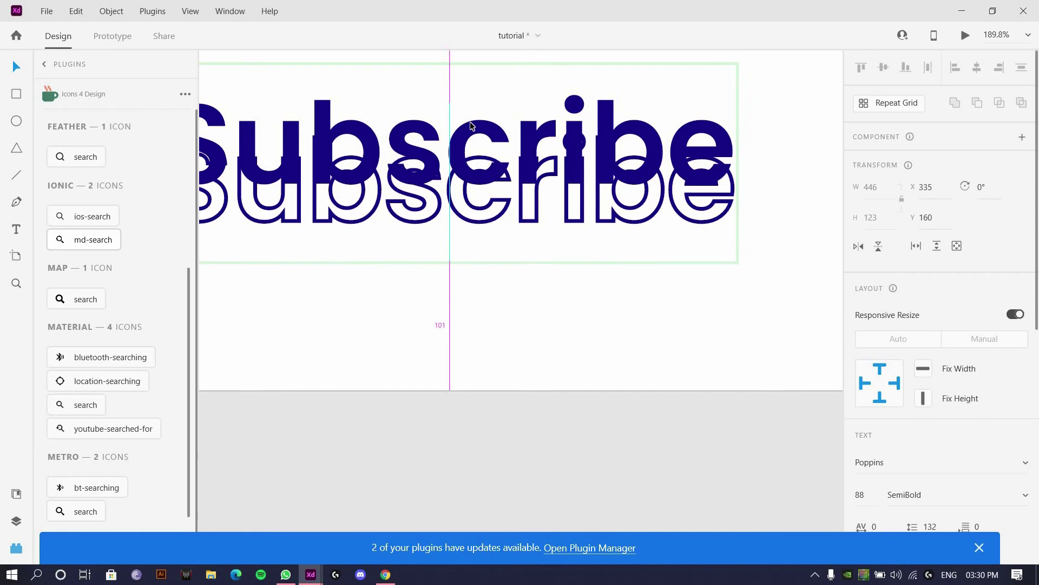
{"action": "double_click", "coordinate": [517, 196]}
{"action": "key", "text": "Escape"}
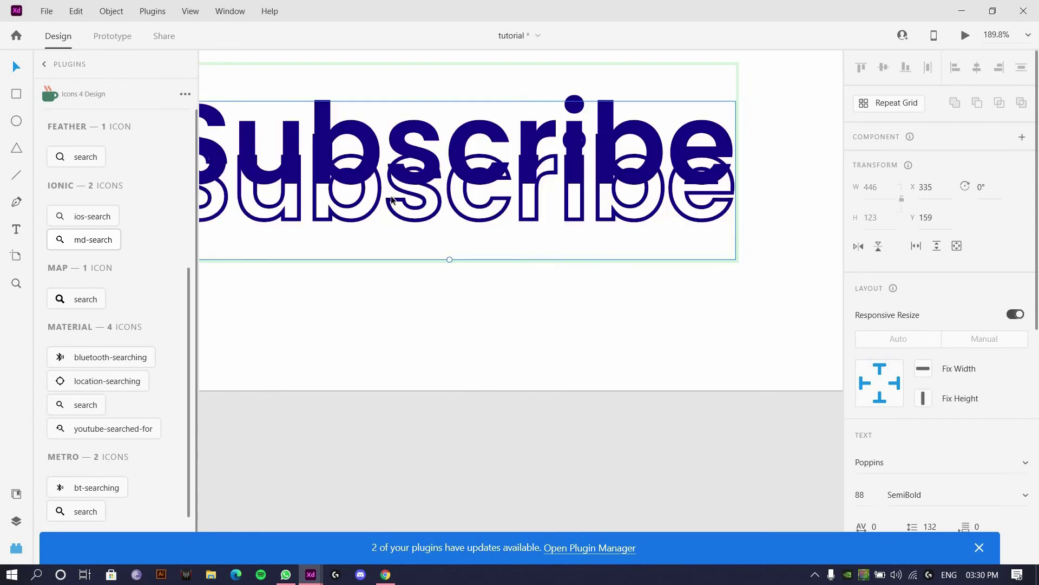
{"action": "scroll", "coordinate": [490, 243], "scroll_direction": "down", "scroll_amount": 2}
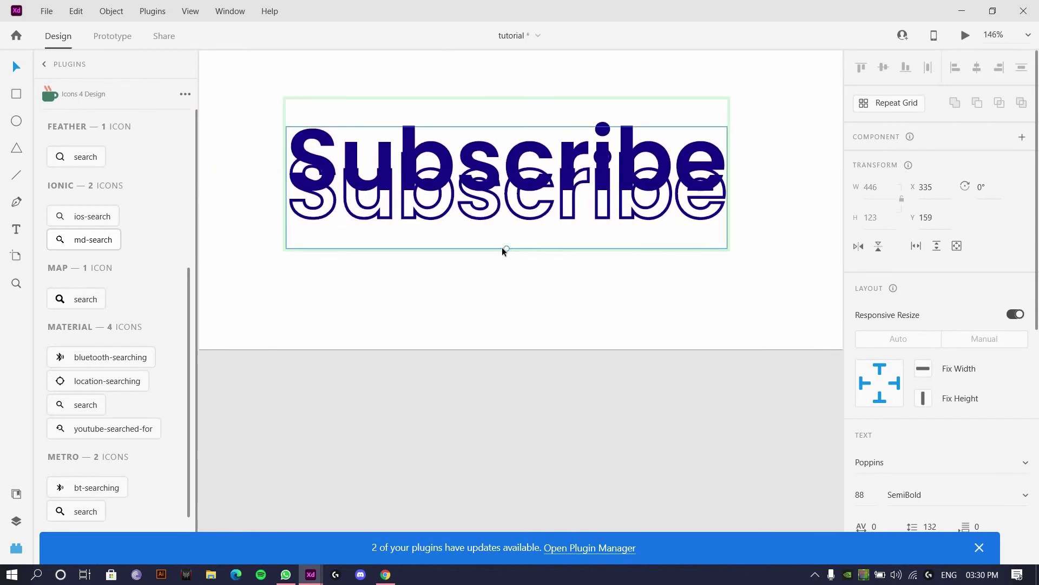
{"action": "left_click_drag", "start_coordinate": [494, 228], "coordinate": [487, 203]}
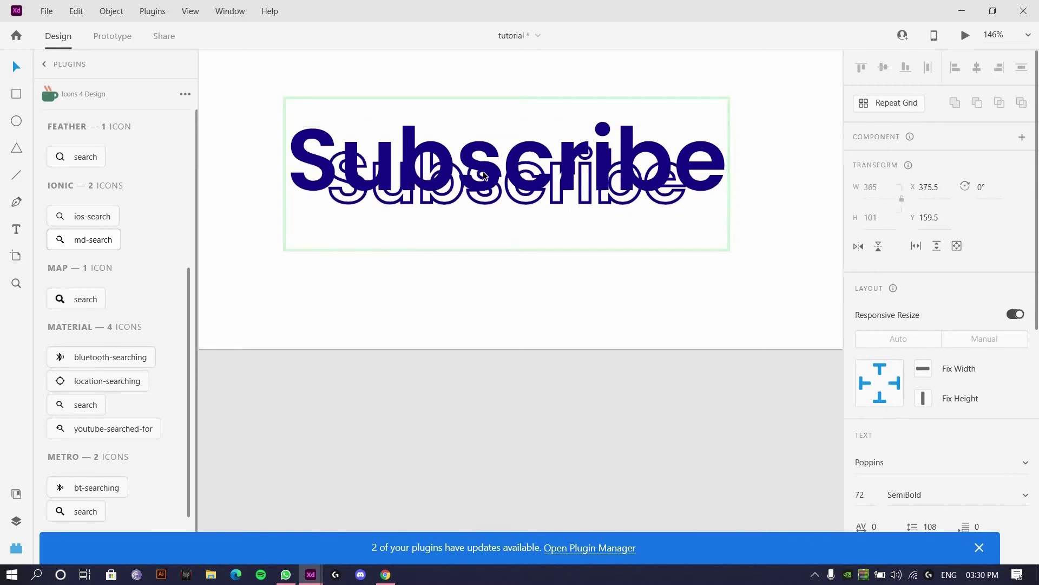
{"action": "key", "text": "ctrl+z"}
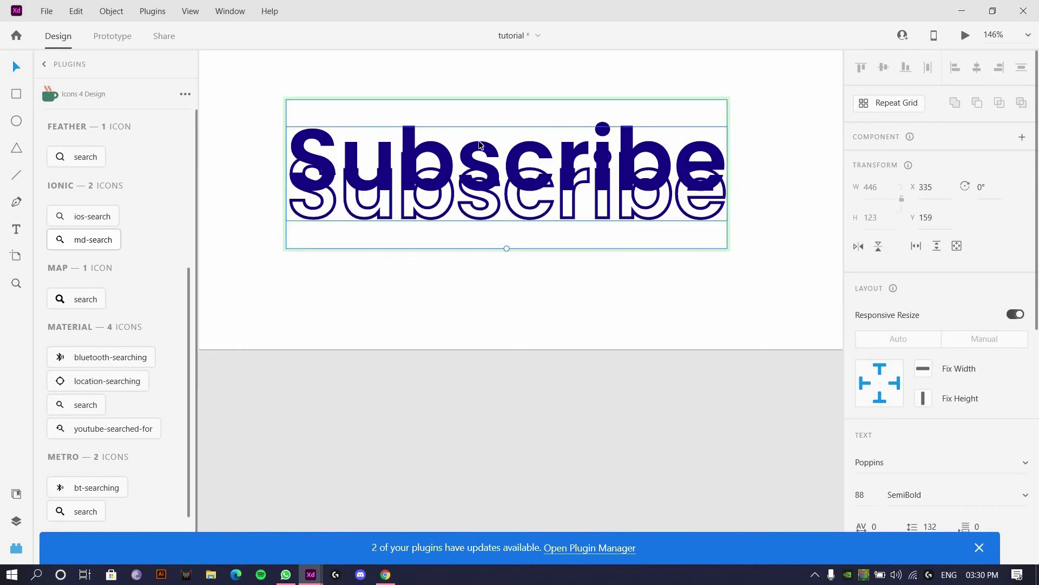
Step: Move the outlined Subscribe copy down to Y 203, directly below the filled text within the component
{"action": "double_click", "coordinate": [410, 131]}
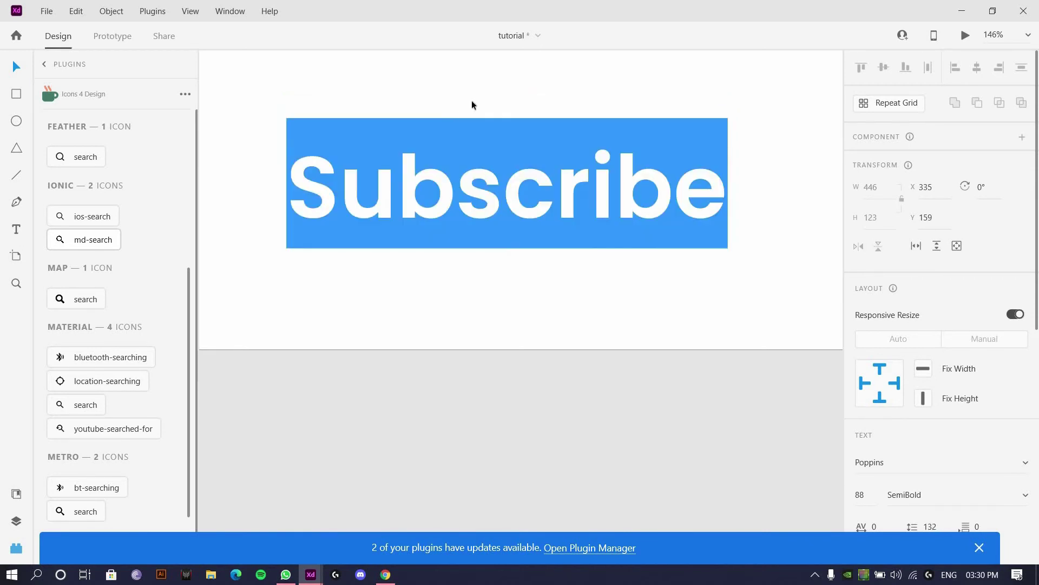
{"action": "left_click", "coordinate": [423, 195]}
{"action": "left_click_drag", "start_coordinate": [417, 253], "coordinate": [418, 268]}
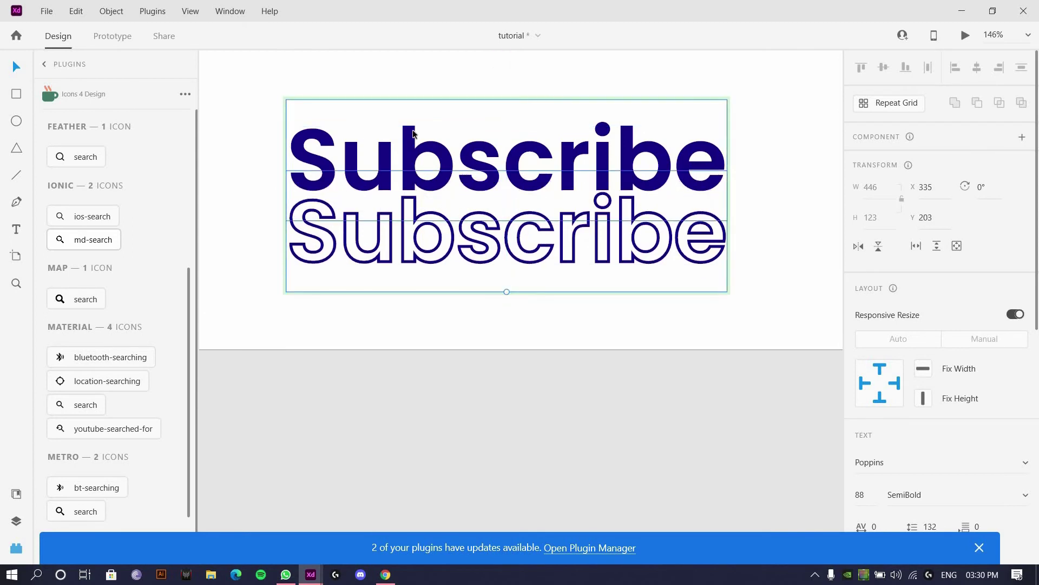
Step: Shrink the filled Subscribe text in the component to font size 42 and place it over the outlined copy at X 448, Y 243
{"action": "double_click", "coordinate": [415, 131]}
{"action": "left_click", "coordinate": [656, 177]}
{"action": "left_click", "coordinate": [744, 202]}
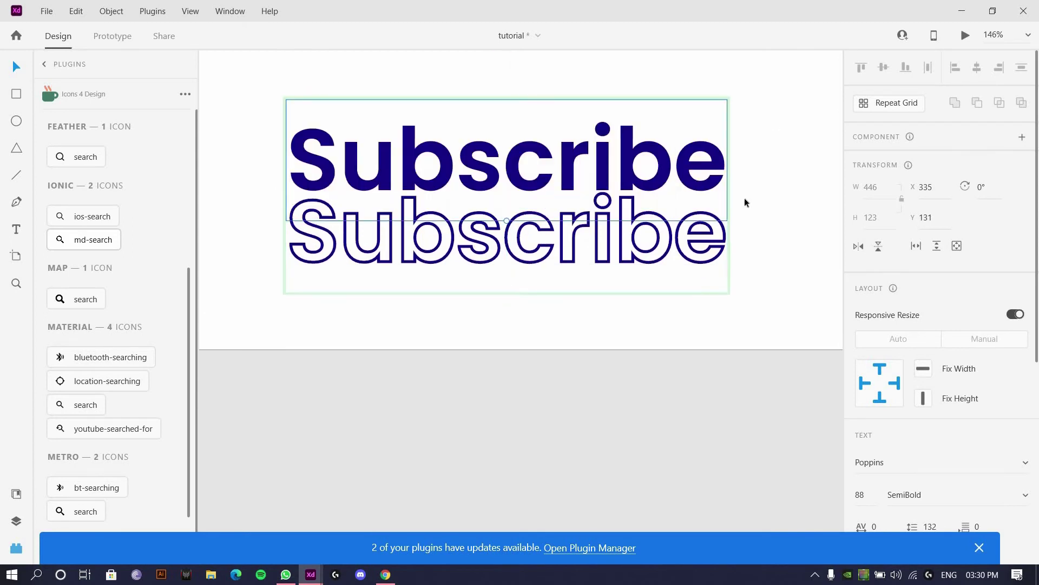
{"action": "left_click_drag", "start_coordinate": [505, 220], "coordinate": [494, 250]}
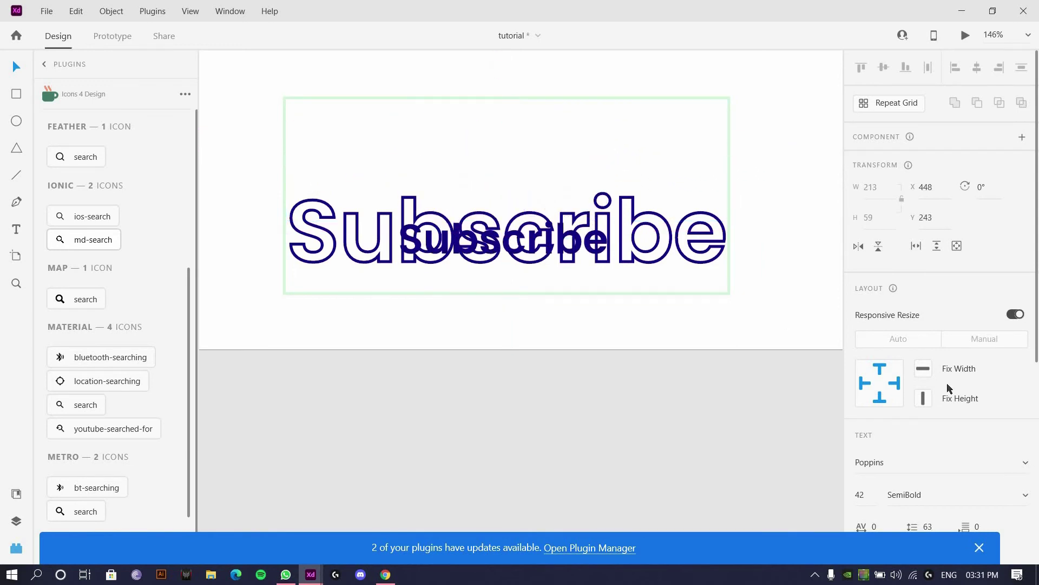
Step: Set the small filled Subscribe text's opacity to 0%
{"action": "scroll", "coordinate": [942, 379], "scroll_direction": "down", "scroll_amount": 5}
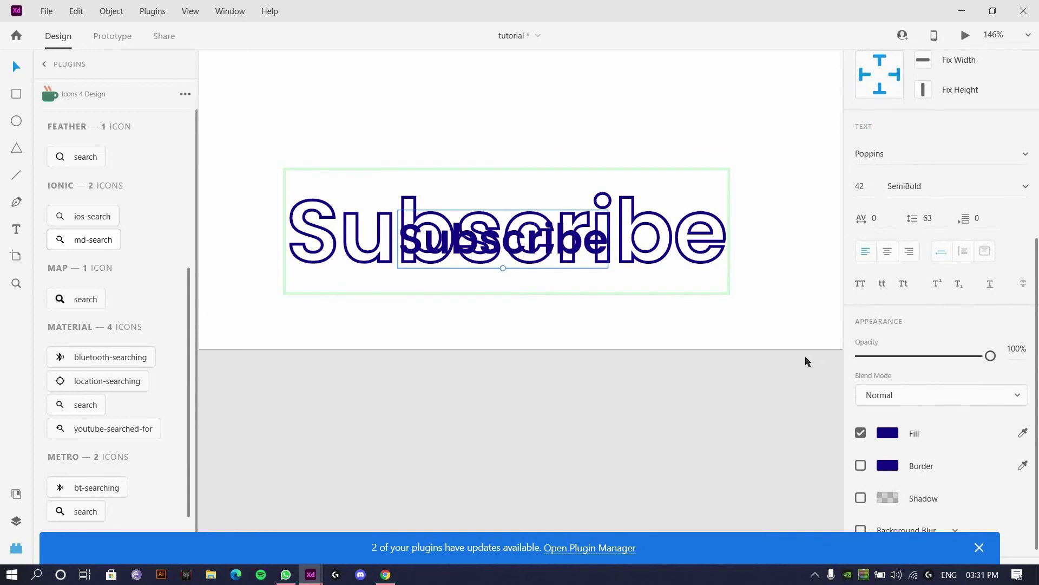
{"action": "key", "text": "Delete"}
{"action": "left_click", "coordinate": [628, 171]}
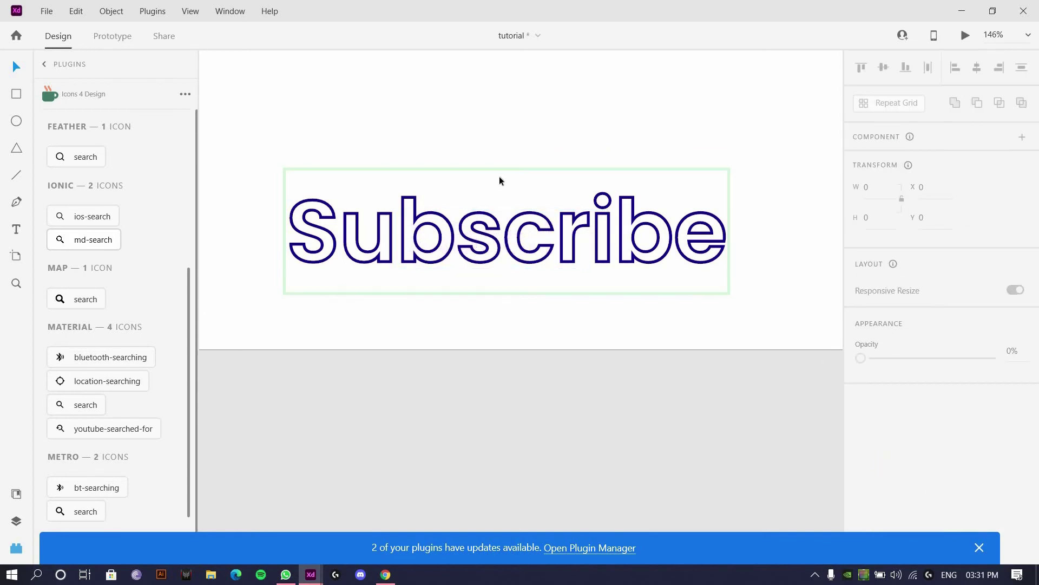
Step: Move the outlined Subscribe component to X 247, Y 108 and add a hover state to it
{"action": "scroll", "coordinate": [575, 116], "scroll_direction": "down", "scroll_amount": 6}
{"action": "left_click", "coordinate": [584, 162]}
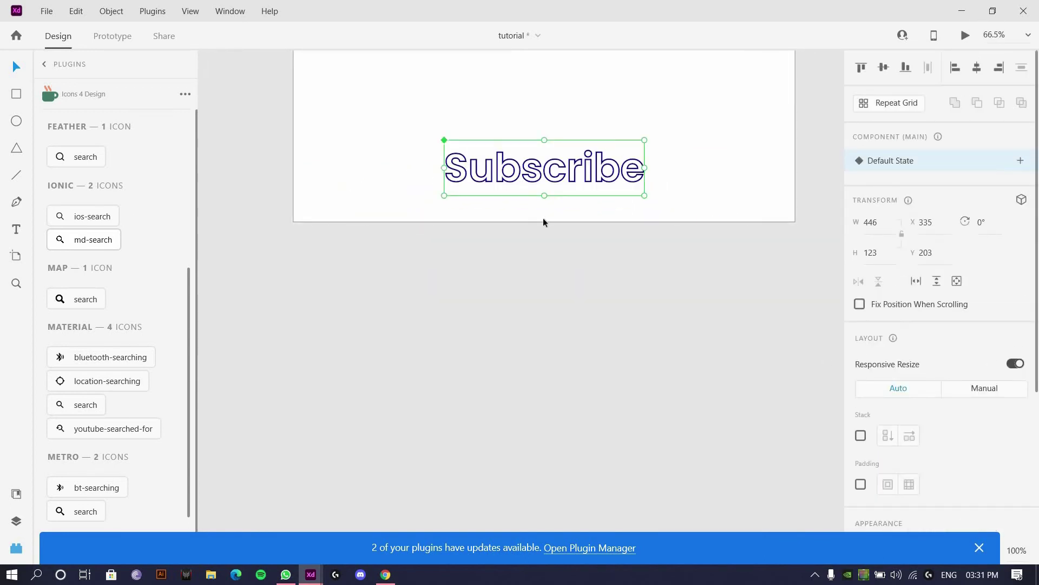
{"action": "scroll", "coordinate": [455, 120], "scroll_direction": "up", "scroll_amount": 2}
{"action": "left_click_drag", "start_coordinate": [533, 157], "coordinate": [466, 86]}
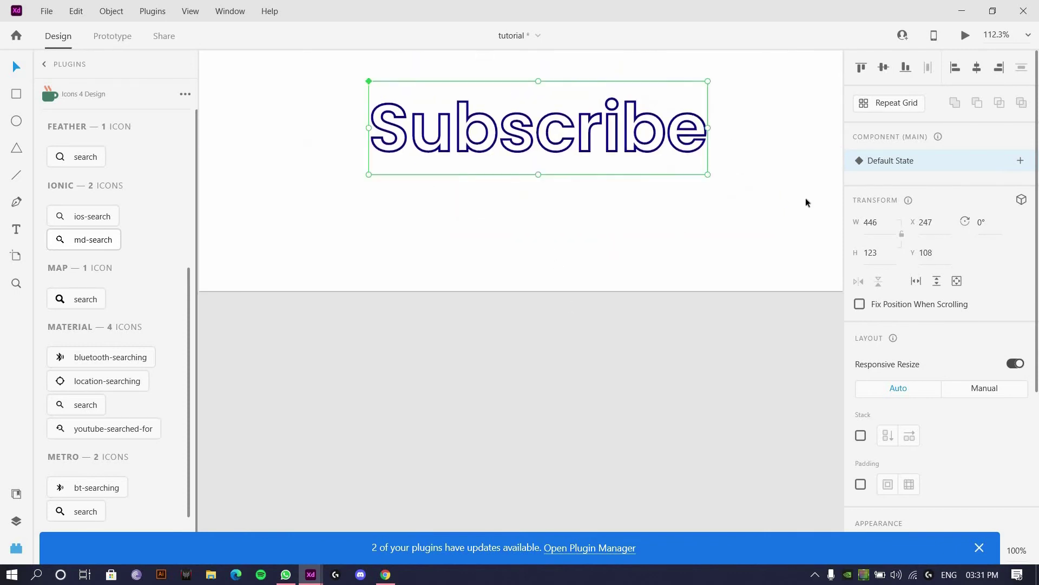
{"action": "scroll", "coordinate": [806, 203], "scroll_direction": "up", "scroll_amount": 2}
{"action": "left_click", "coordinate": [1020, 160]}
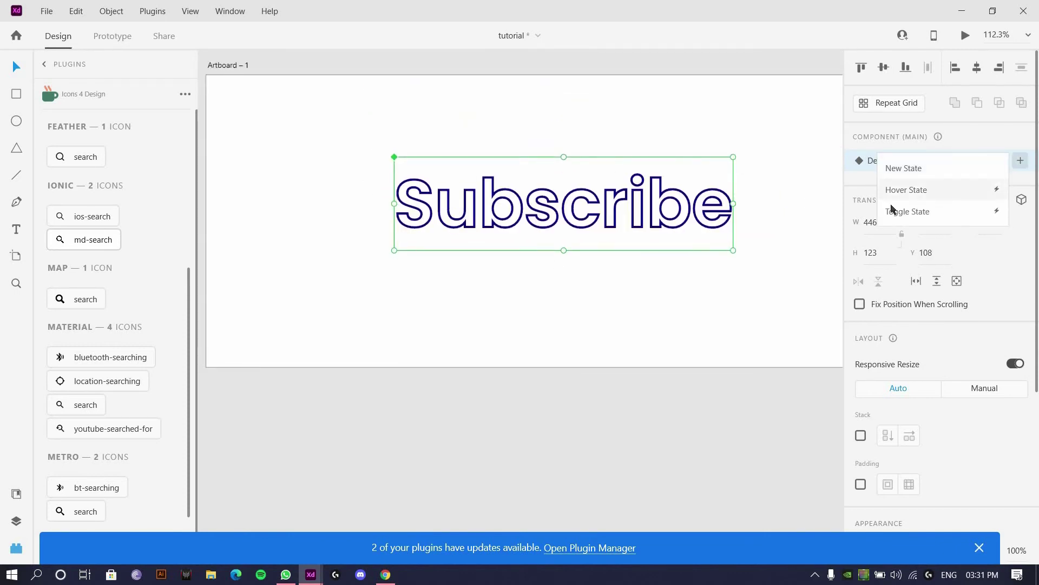
{"action": "left_click", "coordinate": [901, 191]}
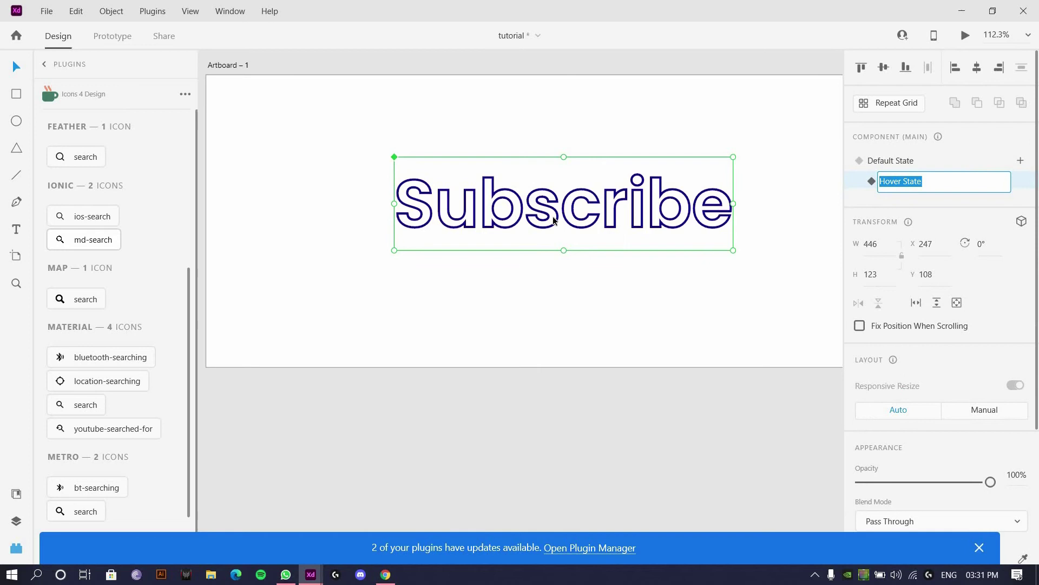
Step: In the hover state, enlarge the hidden Subscribe text to about font size 99 and set its opacity to 100%
{"action": "double_click", "coordinate": [551, 213]}
{"action": "double_click", "coordinate": [561, 211]}
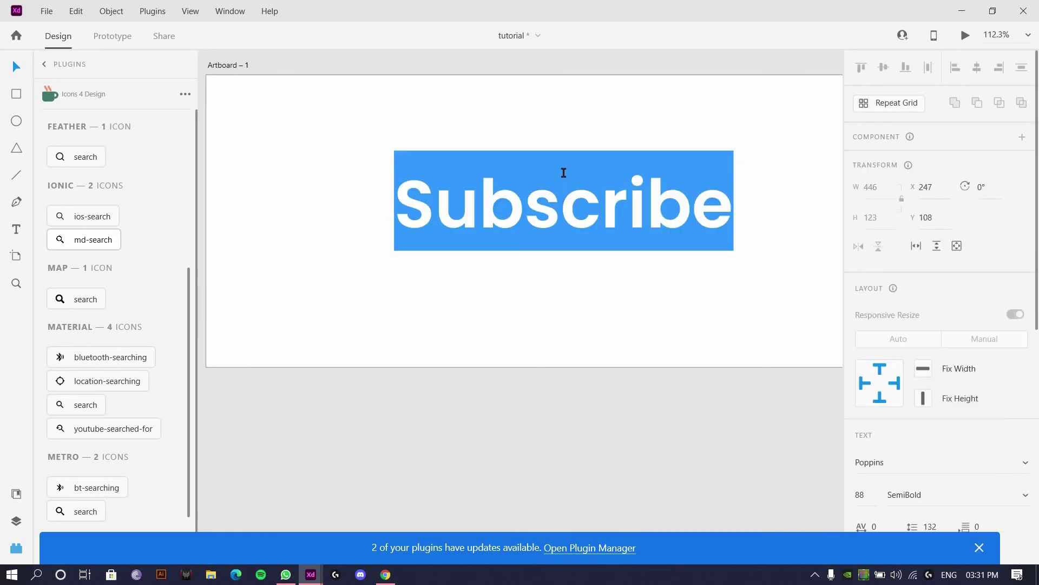
{"action": "left_click", "coordinate": [665, 91]}
{"action": "double_click", "coordinate": [561, 210]}
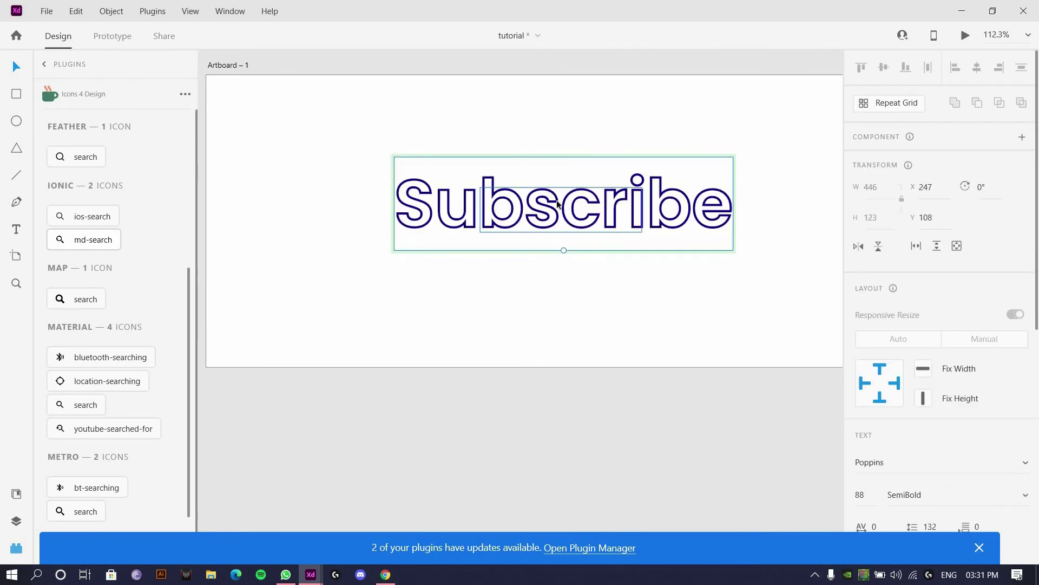
{"action": "left_click_drag", "start_coordinate": [560, 232], "coordinate": [576, 295]}
{"action": "scroll", "coordinate": [888, 303], "scroll_direction": "down", "scroll_amount": 6}
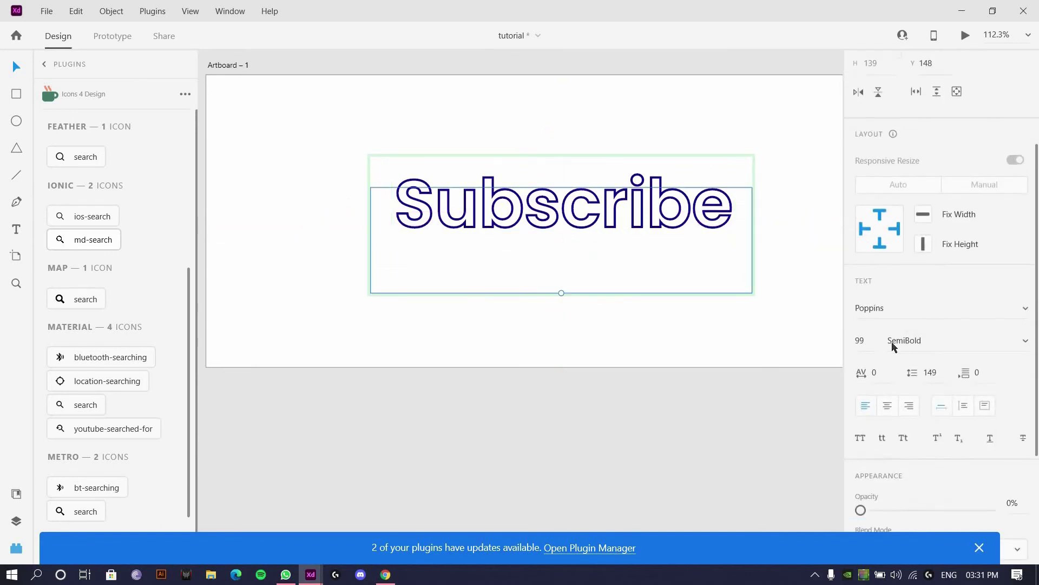
{"action": "left_click_drag", "start_coordinate": [860, 331], "coordinate": [991, 332]}
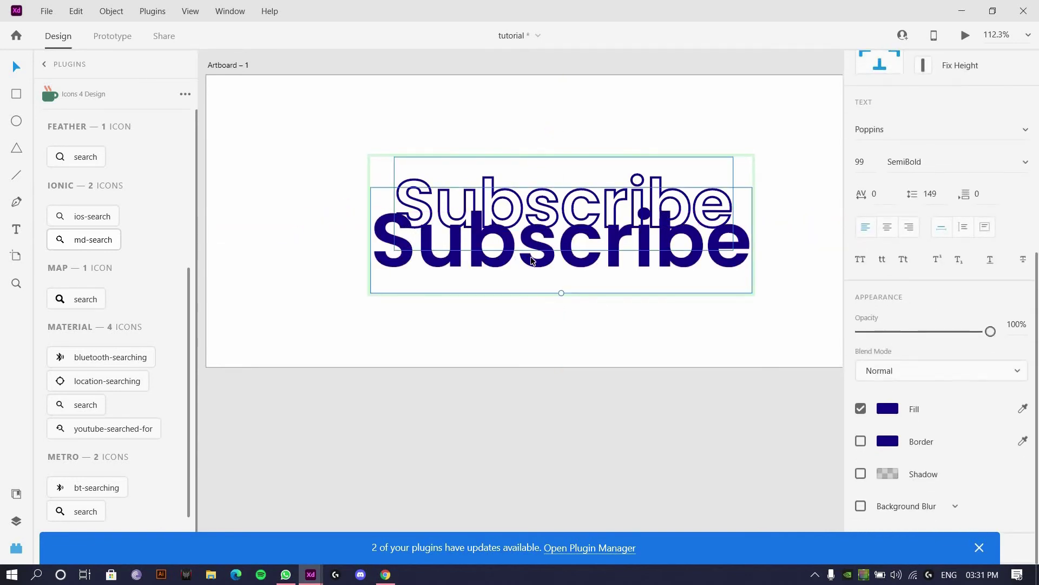
Step: Set the filled Subscribe text in the hover state to font size 88
{"action": "left_click_drag", "start_coordinate": [563, 287], "coordinate": [554, 256]}
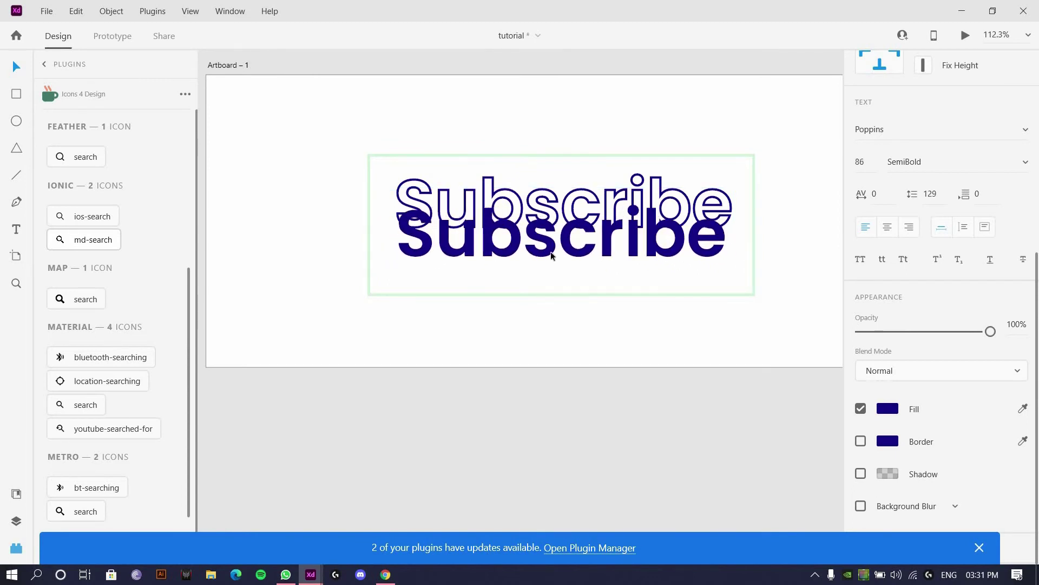
{"action": "left_click", "coordinate": [494, 180]}
{"action": "left_click", "coordinate": [565, 149]}
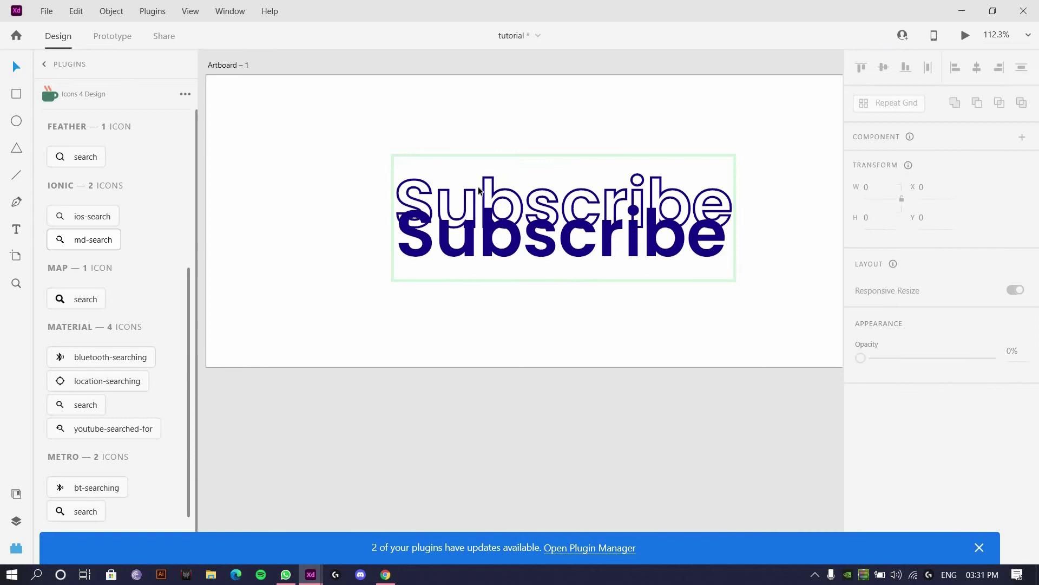
{"action": "double_click", "coordinate": [493, 188]}
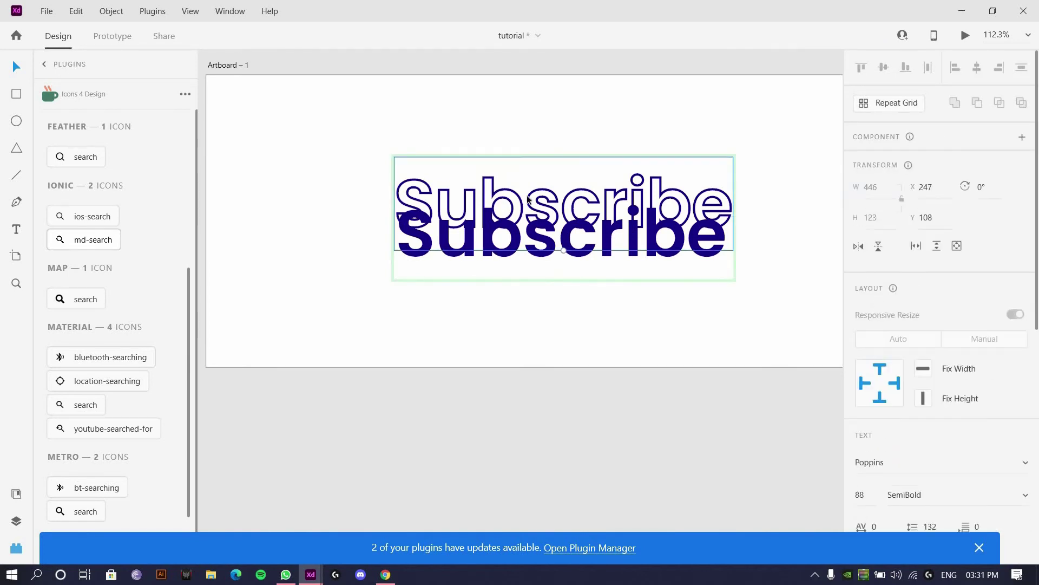
{"action": "left_click", "coordinate": [504, 252]}
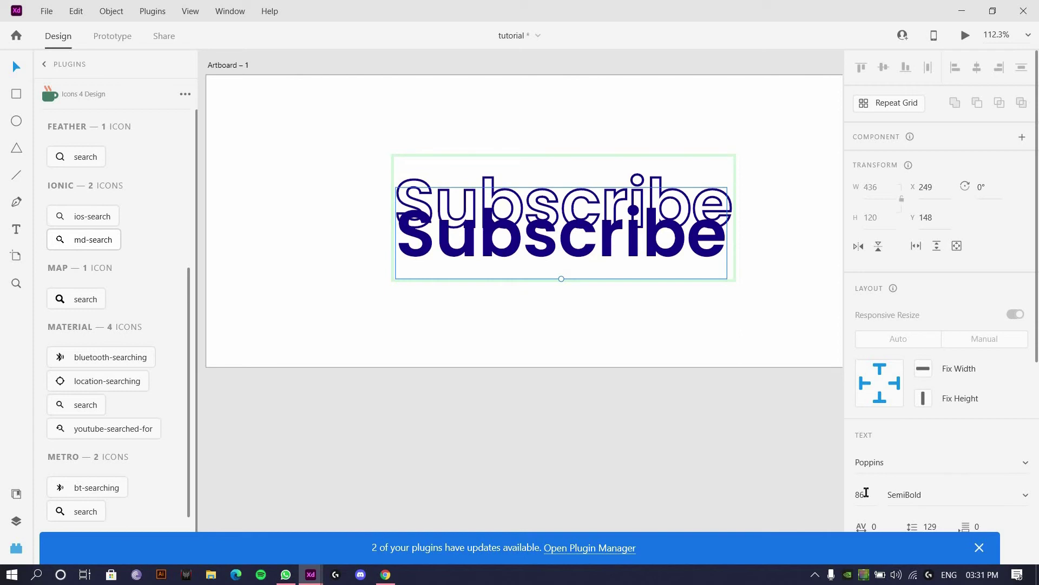
{"action": "type", "text": "88"}
{"action": "key", "text": "Return"}
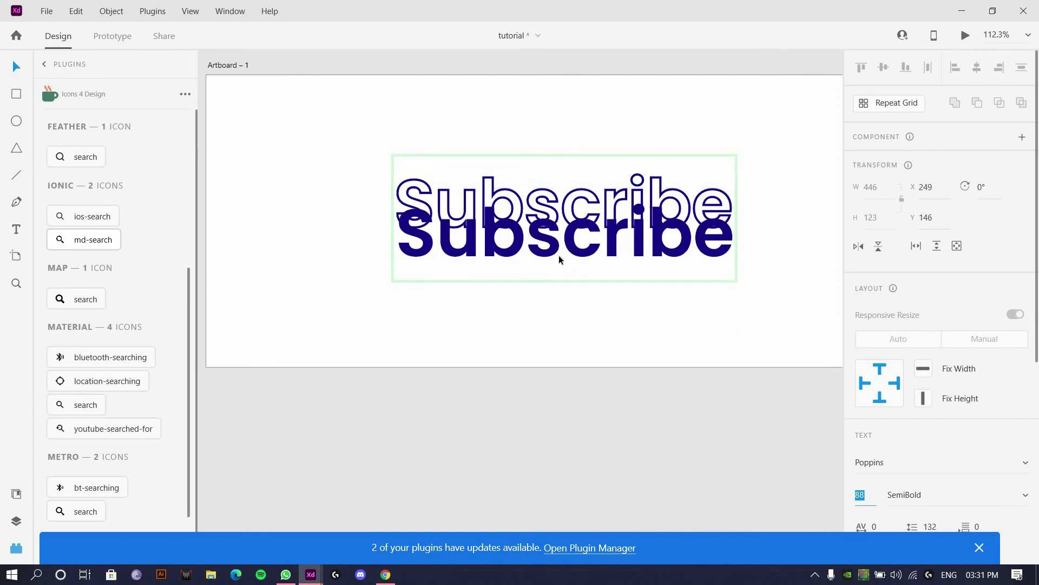
Step: Hide the outlined Subscribe copy in the hover state and move the component to X 266, Y 93
{"action": "left_click_drag", "start_coordinate": [551, 249], "coordinate": [541, 269]}
{"action": "key", "text": "Escape"}
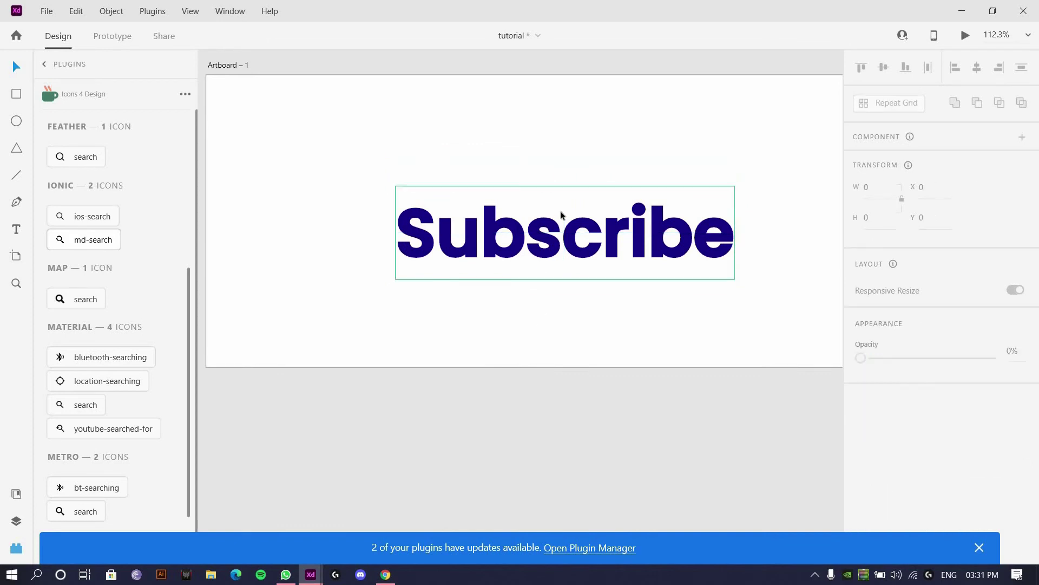
{"action": "left_click_drag", "start_coordinate": [561, 212], "coordinate": [573, 171]}
{"action": "left_click", "coordinate": [790, 181]}
{"action": "left_click", "coordinate": [653, 208]}
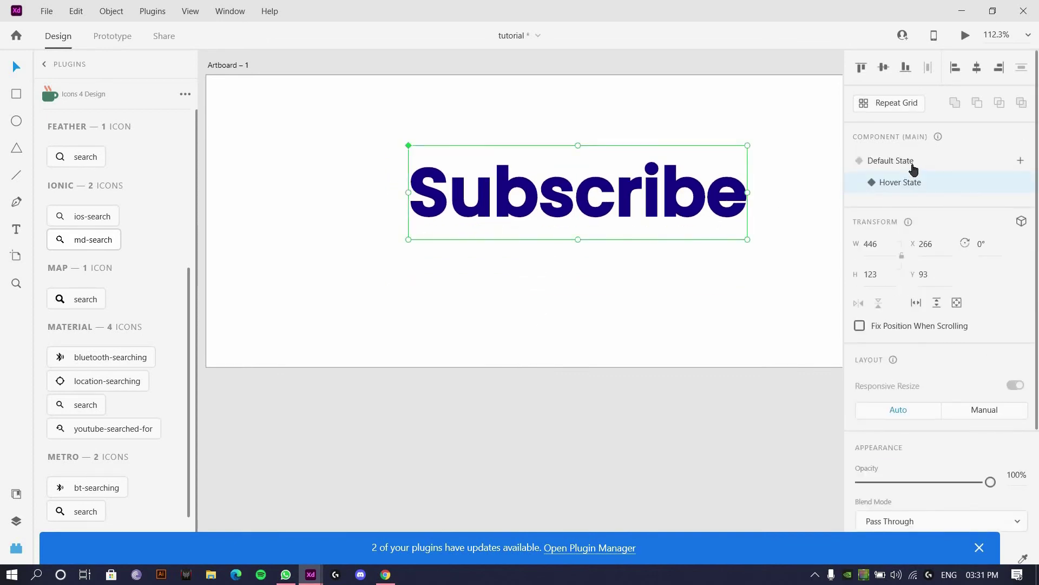
Step: Center the component's default state and its hover state on the artboard at X 335, Y 131
{"action": "left_click", "coordinate": [888, 167]}
{"action": "left_click", "coordinate": [887, 180]}
{"action": "left_click", "coordinate": [871, 161]}
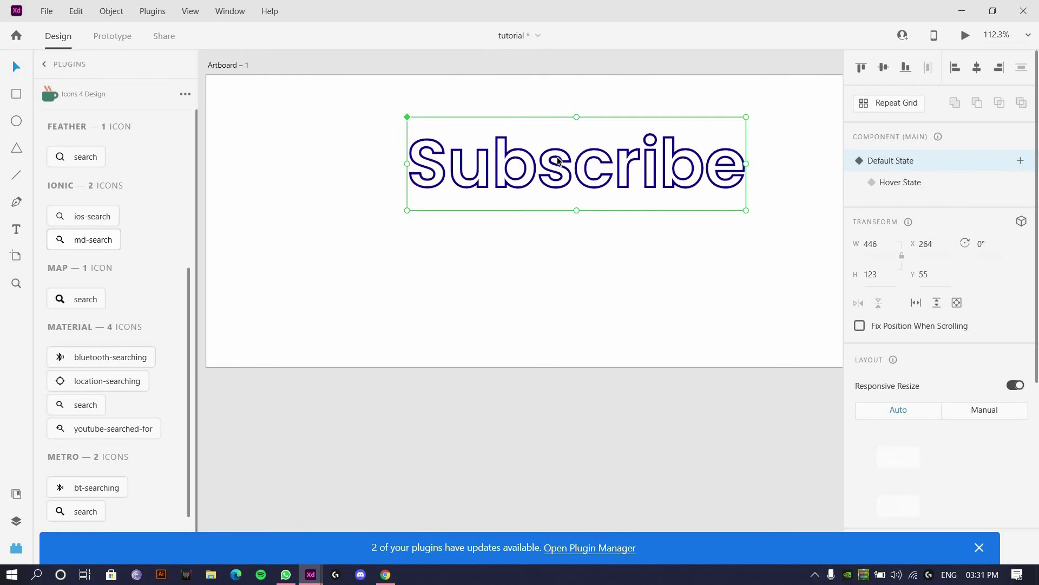
{"action": "left_click", "coordinate": [526, 272]}
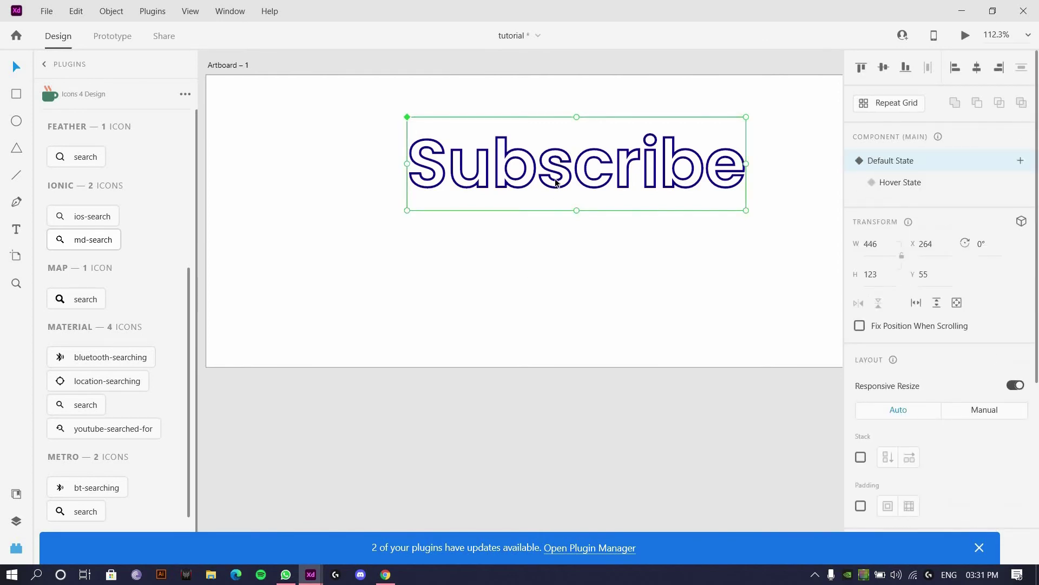
{"action": "left_click_drag", "start_coordinate": [556, 182], "coordinate": [609, 240]}
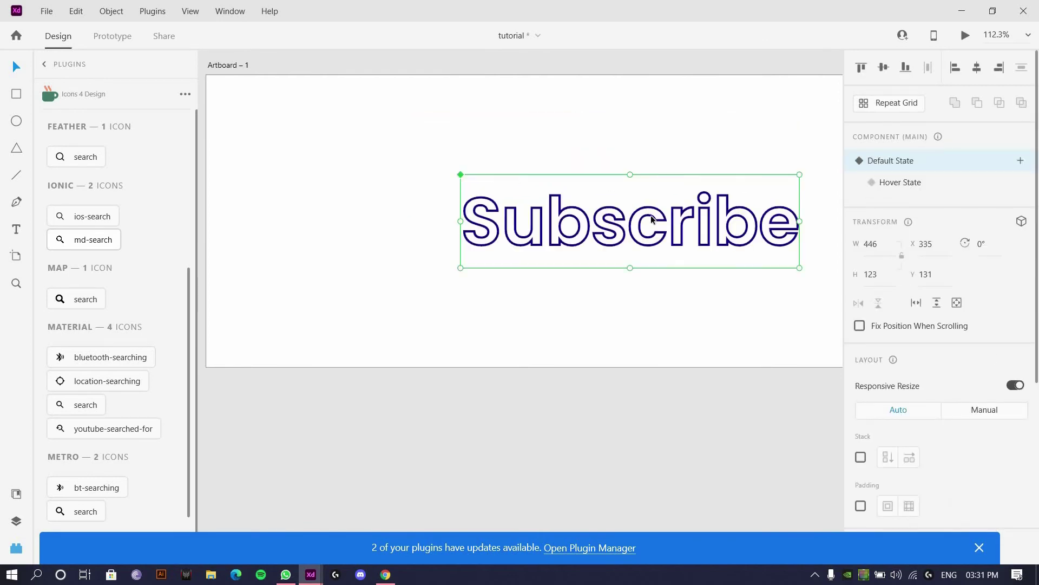
{"action": "left_click", "coordinate": [890, 184]}
{"action": "key", "text": "ctrl+z"}
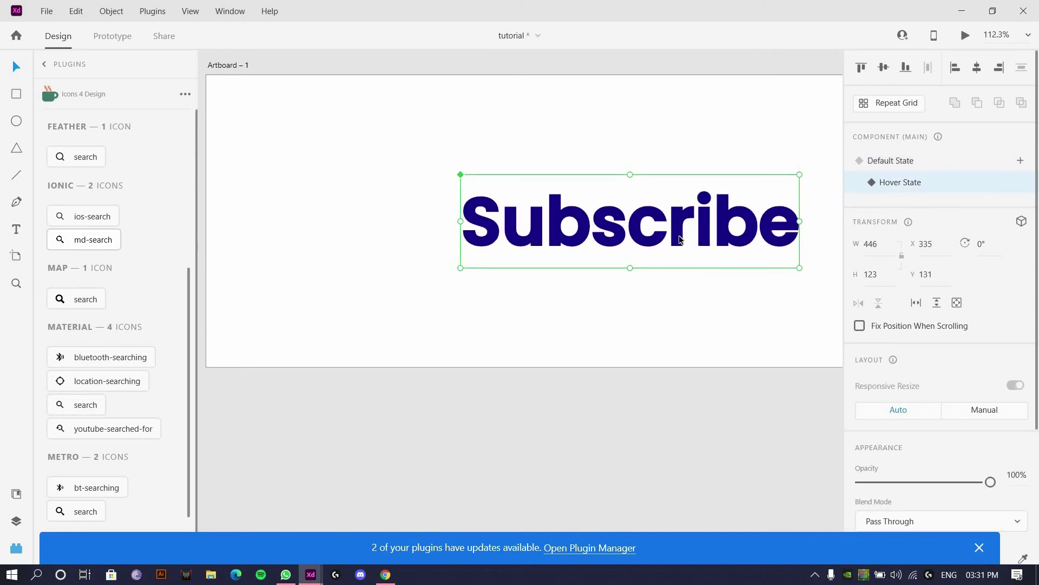
Step: Compare the placement of the component's default and hover states on the artboard
{"action": "left_click", "coordinate": [738, 155]}
{"action": "left_click", "coordinate": [702, 211]}
{"action": "left_click", "coordinate": [881, 163]}
{"action": "left_click", "coordinate": [889, 183]}
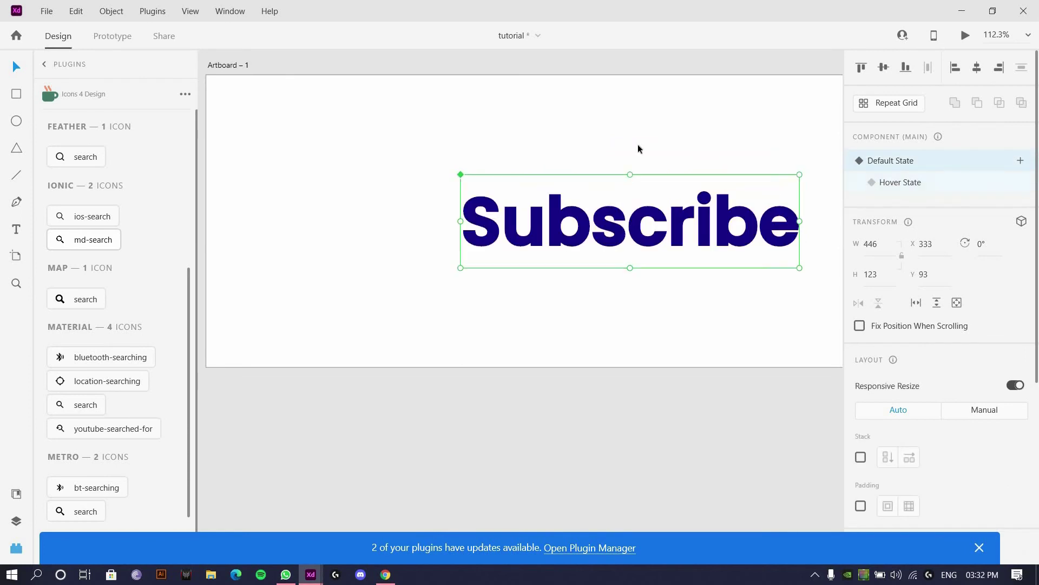
{"action": "scroll", "coordinate": [548, 261], "scroll_direction": "down", "scroll_amount": 3}
{"action": "scroll", "coordinate": [504, 233], "scroll_direction": "up", "scroll_amount": 2}
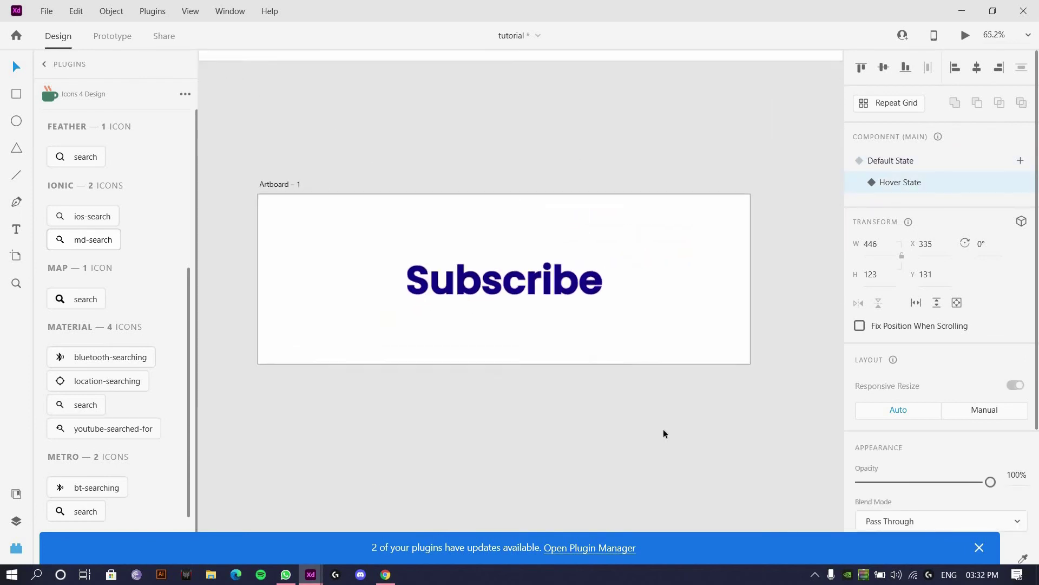
{"action": "key", "text": "alt"}
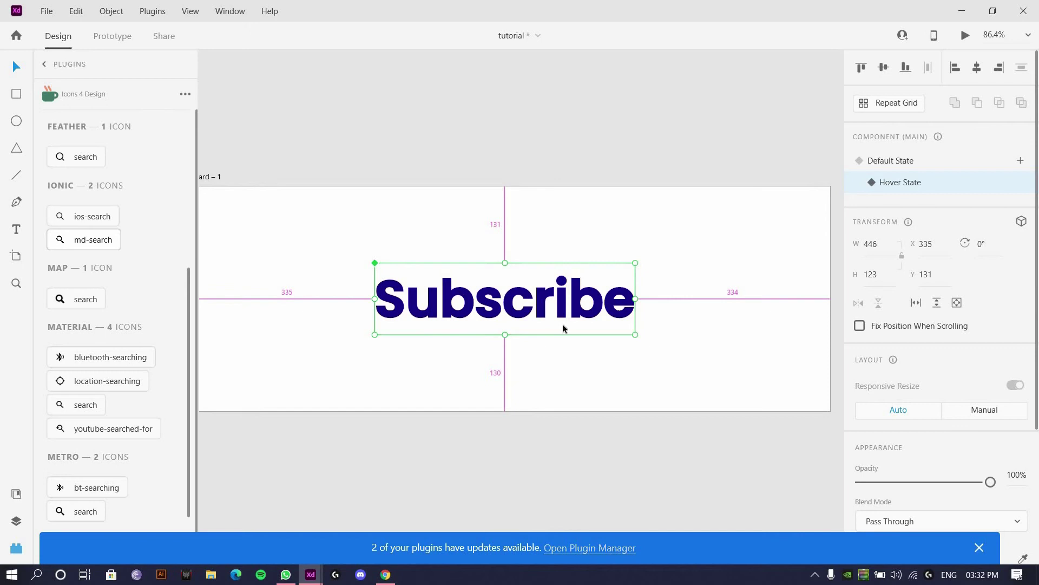
{"action": "scroll", "coordinate": [564, 327], "scroll_direction": "down", "scroll_amount": 4}
Step: Delete the hover state and center the outlined Subscribe component on the artboard at X 335, Y 131
{"action": "right_click", "coordinate": [915, 183]}
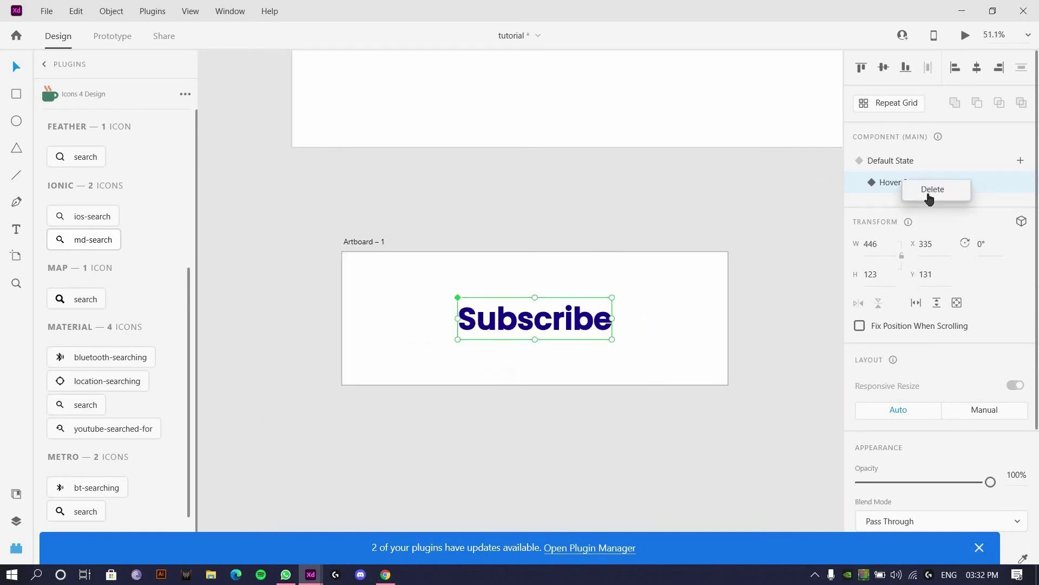
{"action": "left_click", "coordinate": [931, 192]}
{"action": "scroll", "coordinate": [577, 326], "scroll_direction": "up", "scroll_amount": 3}
{"action": "scroll", "coordinate": [577, 326], "scroll_direction": "up", "scroll_amount": 2}
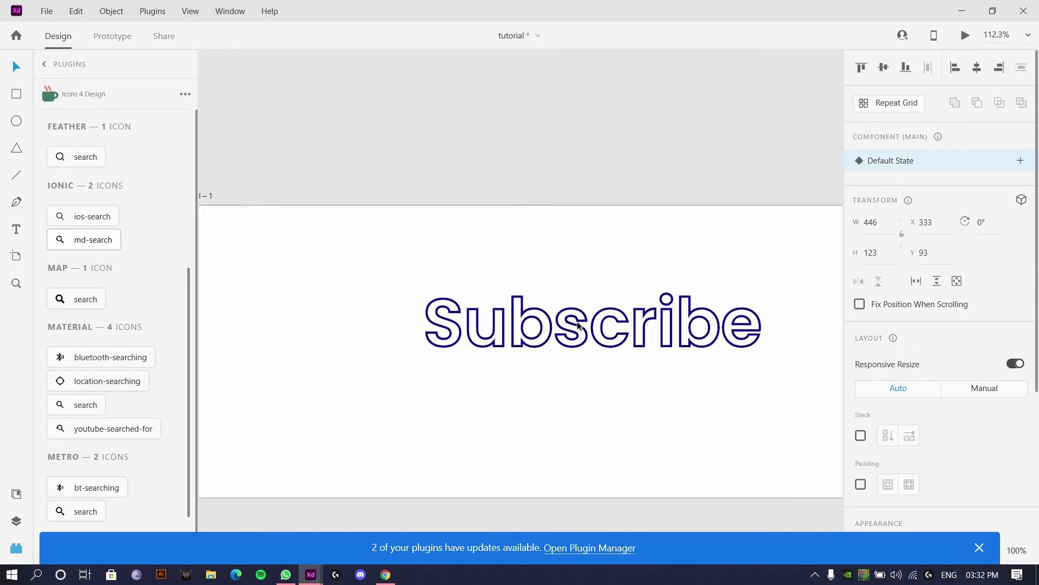
{"action": "key", "text": "shift+c"}
{"action": "key", "text": "shift+m"}
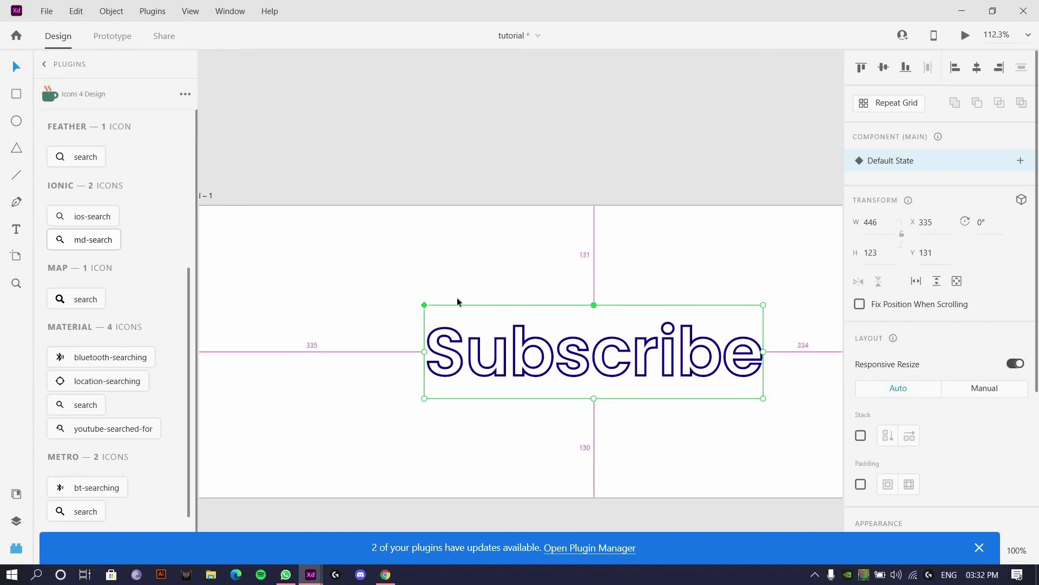
Step: Enlarge the hidden Subscribe text inside the component to font size 88
{"action": "scroll", "coordinate": [327, 292], "scroll_direction": "down", "scroll_amount": 4}
{"action": "scroll", "coordinate": [508, 371], "scroll_direction": "up", "scroll_amount": 5}
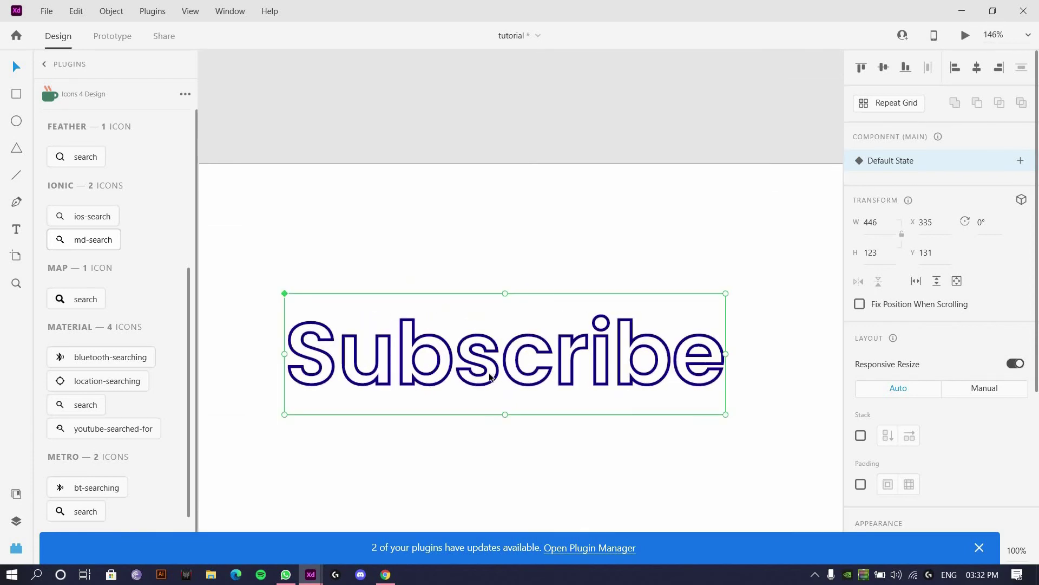
{"action": "double_click", "coordinate": [493, 357]}
{"action": "left_click", "coordinate": [495, 372]}
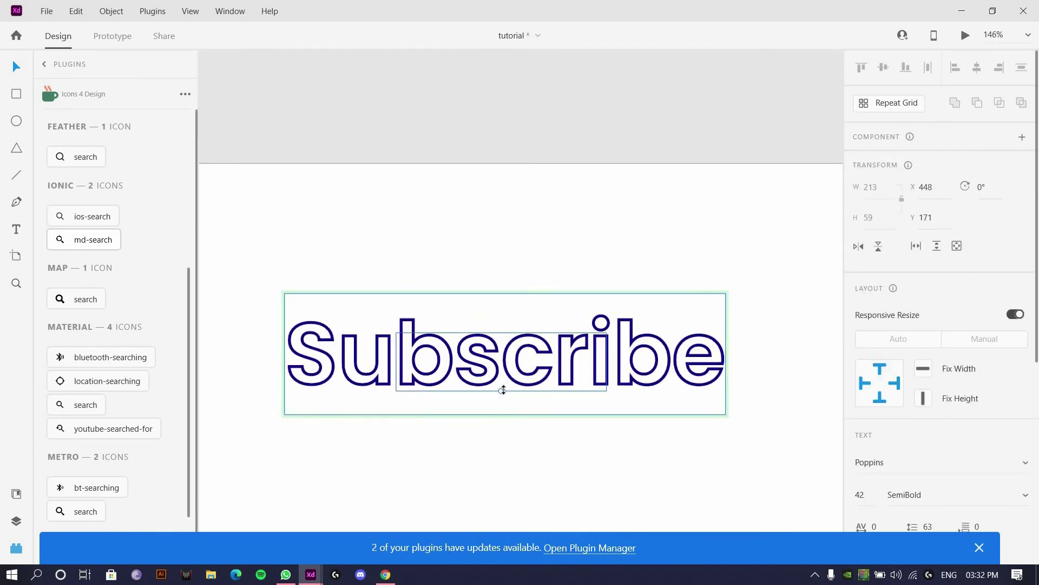
{"action": "left_click_drag", "start_coordinate": [502, 390], "coordinate": [520, 446]}
{"action": "left_click", "coordinate": [859, 495]}
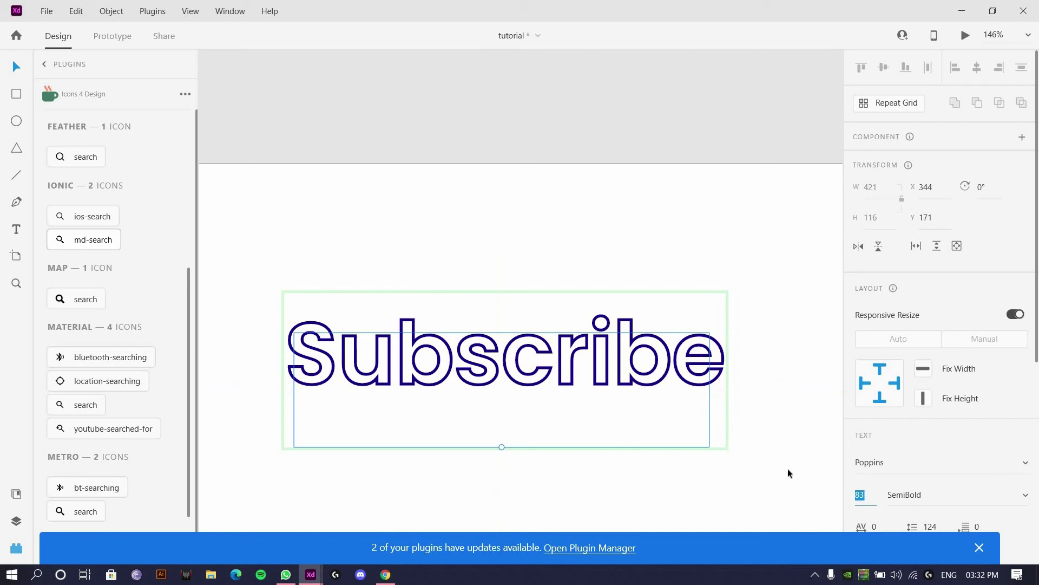
{"action": "type", "text": "88"}
{"action": "key", "text": "Return"}
Step: Set the filled Subscribe text's opacity to 100% and shift the outlined copy slightly up and to the left of it
{"action": "scroll", "coordinate": [894, 360], "scroll_direction": "down", "scroll_amount": 5}
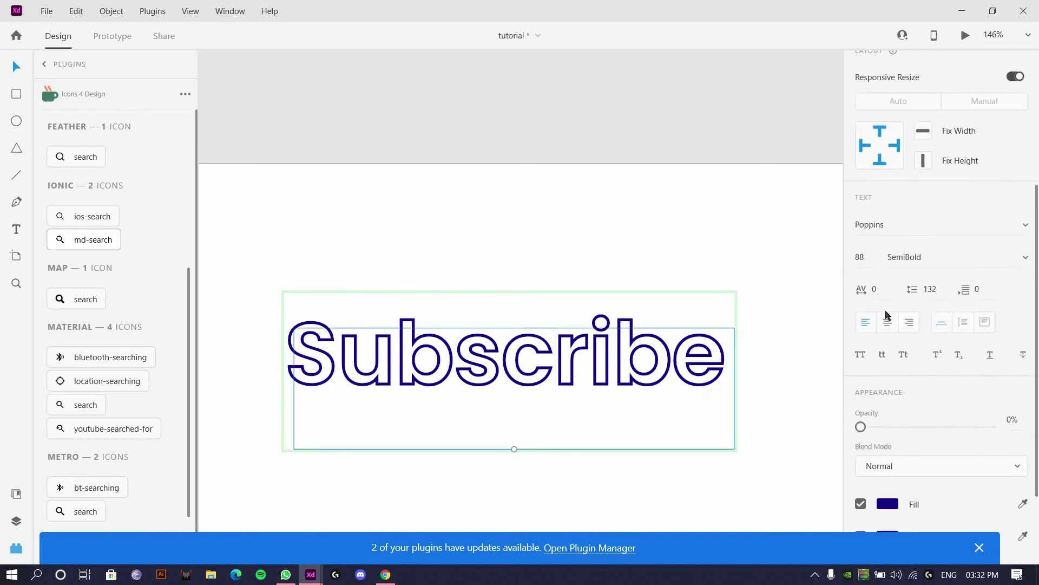
{"action": "left_click_drag", "start_coordinate": [941, 364], "coordinate": [994, 358]}
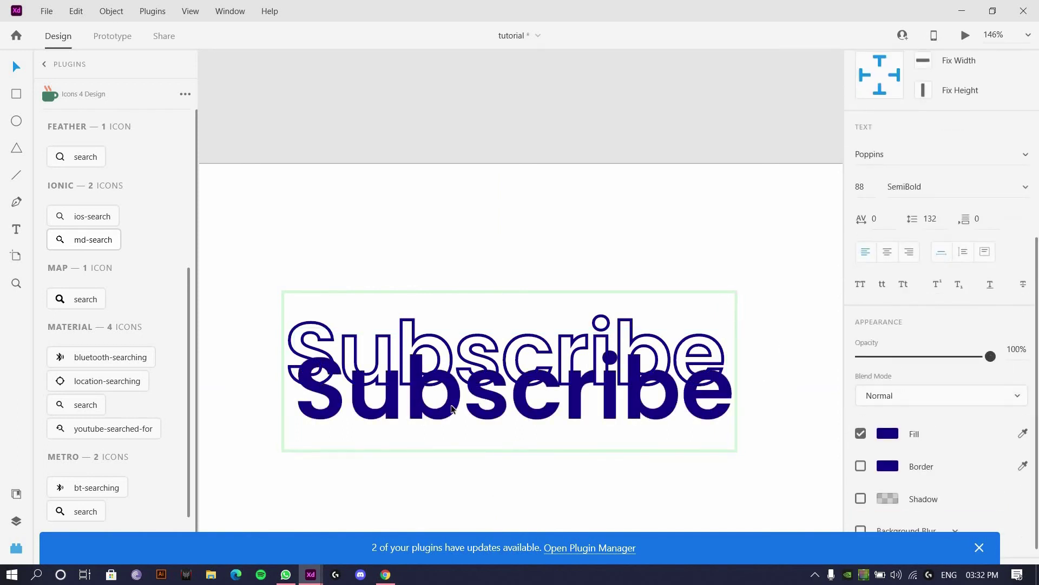
{"action": "left_click_drag", "start_coordinate": [598, 368], "coordinate": [587, 342]}
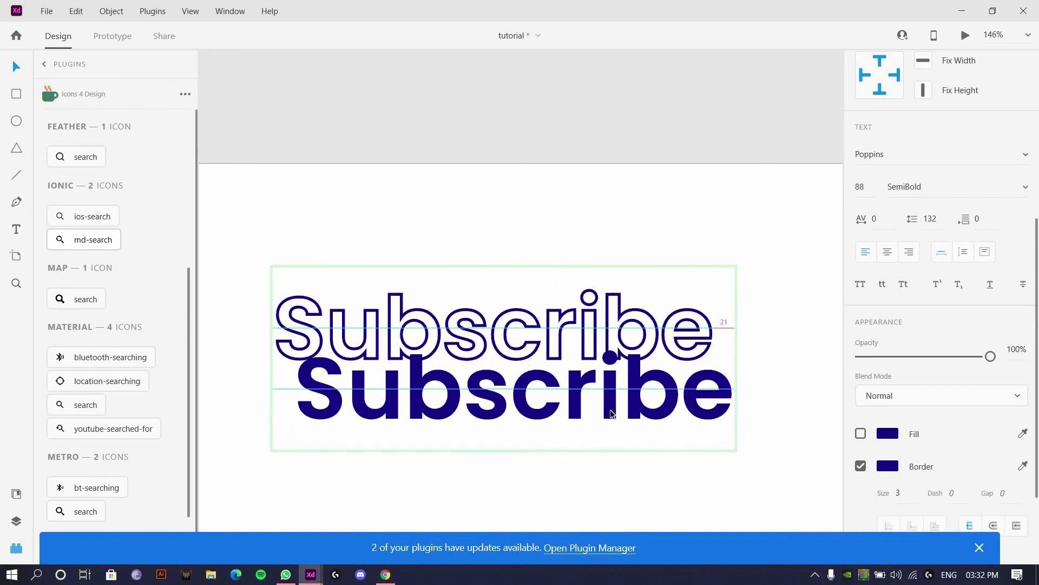
Step: Undo the last shift of the outlined text and align the two Subscribe texts exactly on top of each other
{"action": "key", "text": "ctrl+z"}
{"action": "left_click_drag", "start_coordinate": [609, 421], "coordinate": [600, 385]}
{"action": "key", "text": "ctrl+0"}
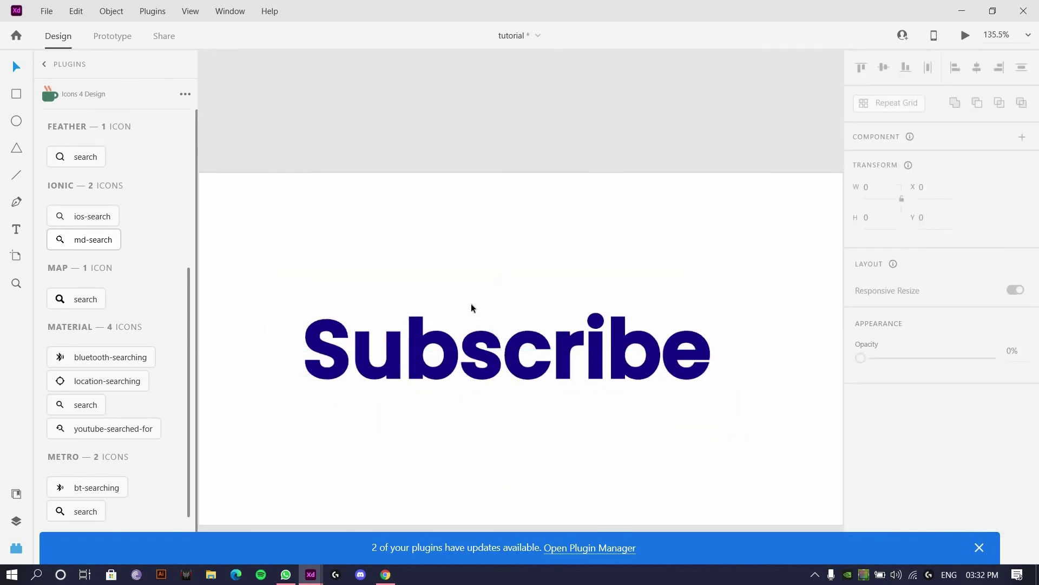
Step: Preview the Subscribe artboard to check the component's default appearance, and close the preview
{"action": "scroll", "coordinate": [673, 192], "scroll_direction": "down", "scroll_amount": 1}
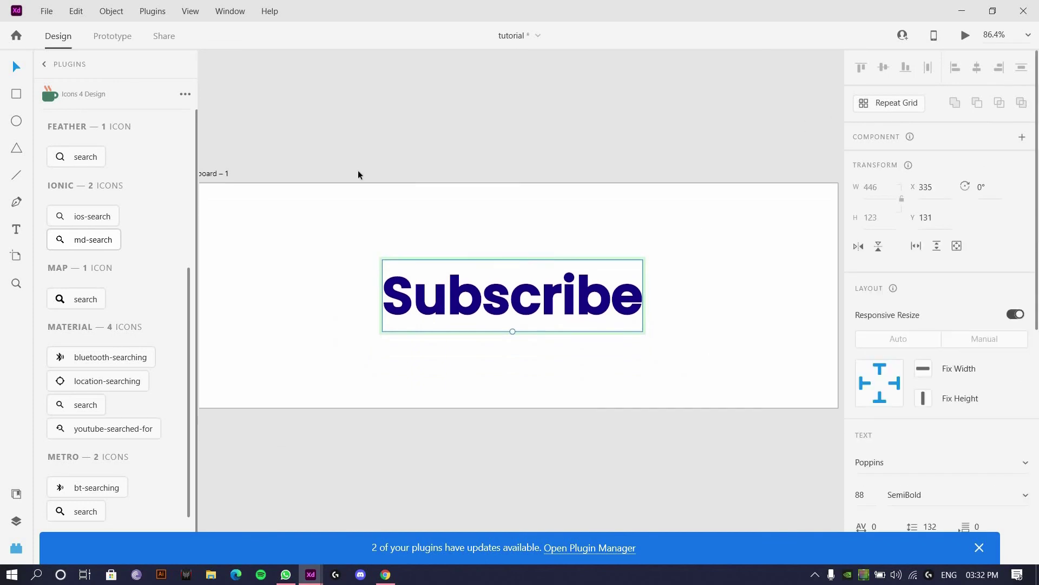
{"action": "scroll", "coordinate": [358, 171], "scroll_direction": "down", "scroll_amount": 4}
{"action": "left_click", "coordinate": [384, 176]}
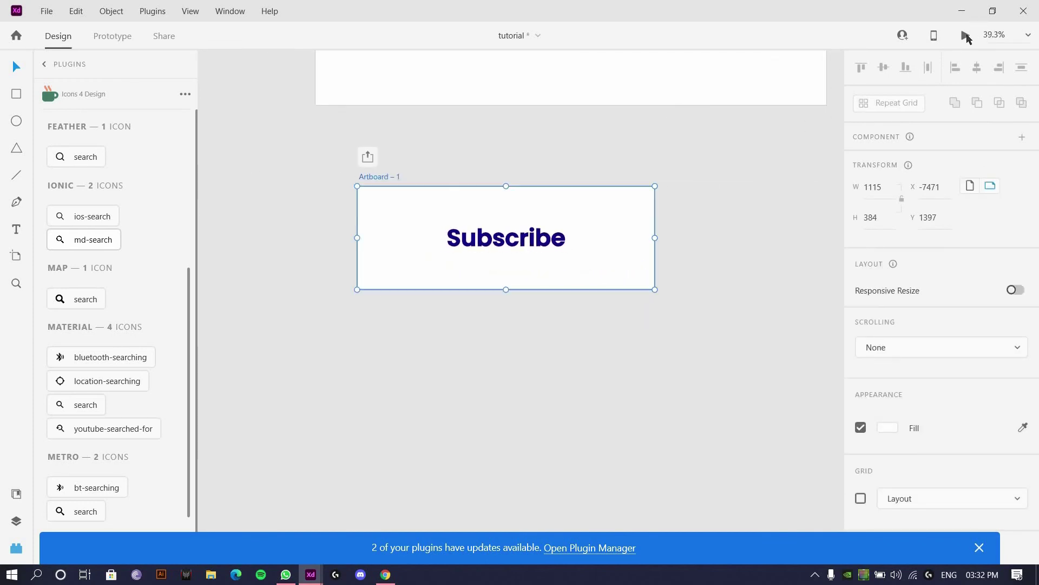
{"action": "key", "text": "ctrl+Return"}
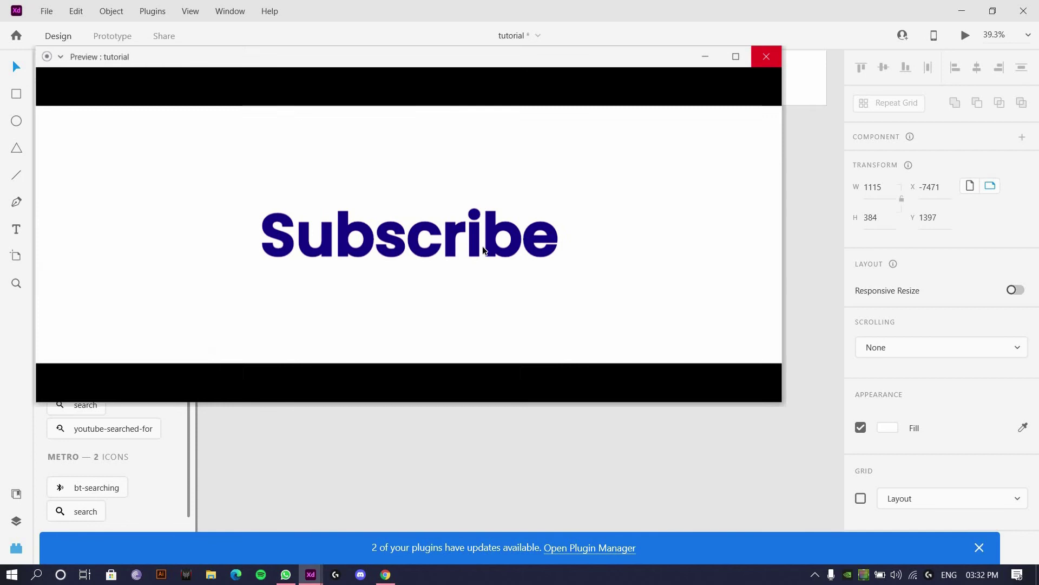
{"action": "left_click", "coordinate": [768, 54]}
Step: Undo the alignment, opacity and font-size edits made to the Subscribe texts in the component's default state
{"action": "key", "text": "ctrl+k"}
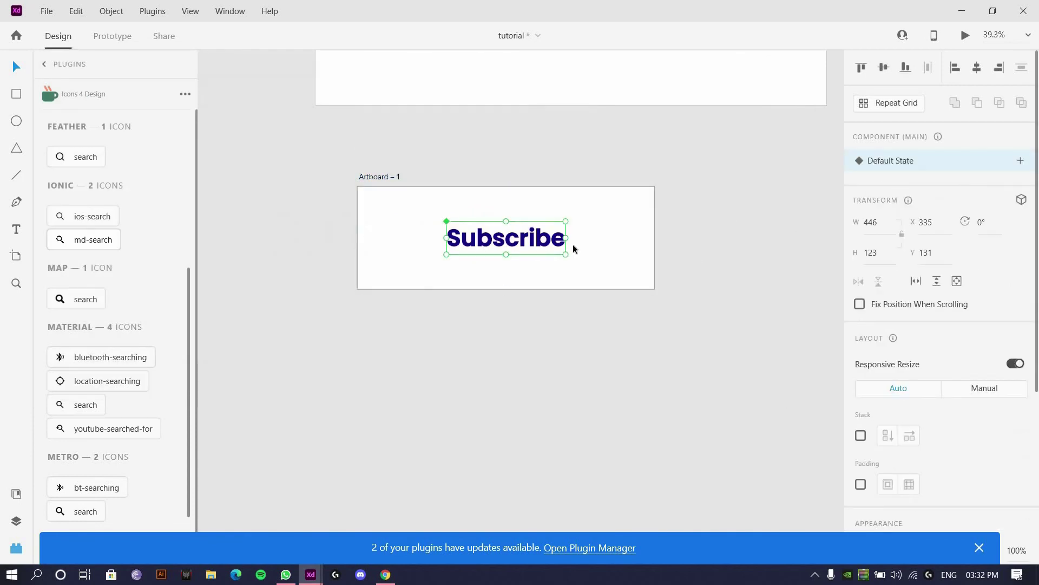
{"action": "key", "text": "ctrl+z"}
{"action": "key", "text": "ctrl+z"}
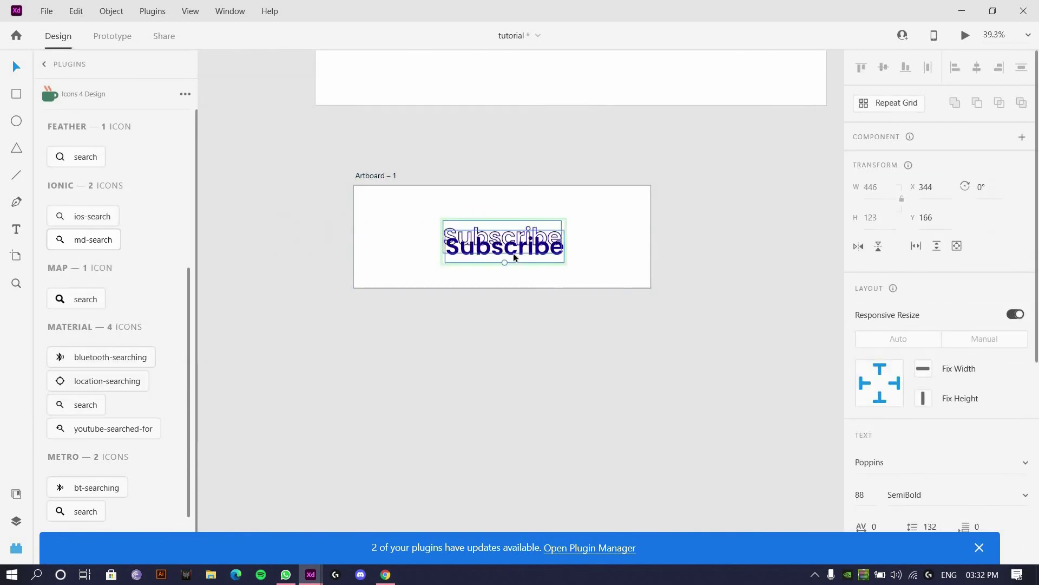
{"action": "key", "text": "ctrl+z"}
{"action": "scroll", "coordinate": [509, 249], "scroll_direction": "up", "scroll_amount": 5}
{"action": "key", "text": "ctrl+z"}
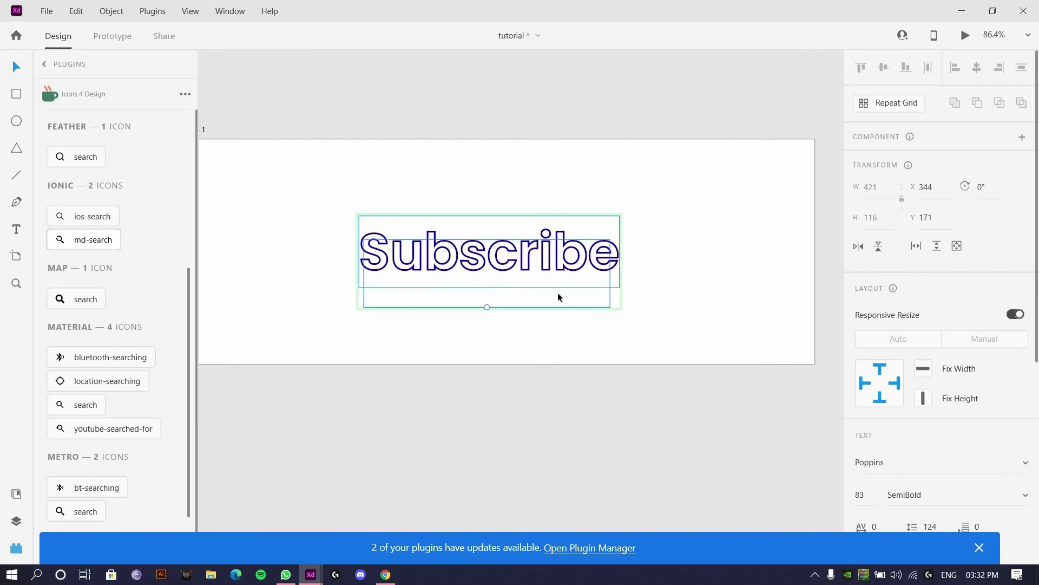
{"action": "key", "text": "ctrl+z"}
{"action": "scroll", "coordinate": [882, 171], "scroll_direction": "down", "scroll_amount": 2}
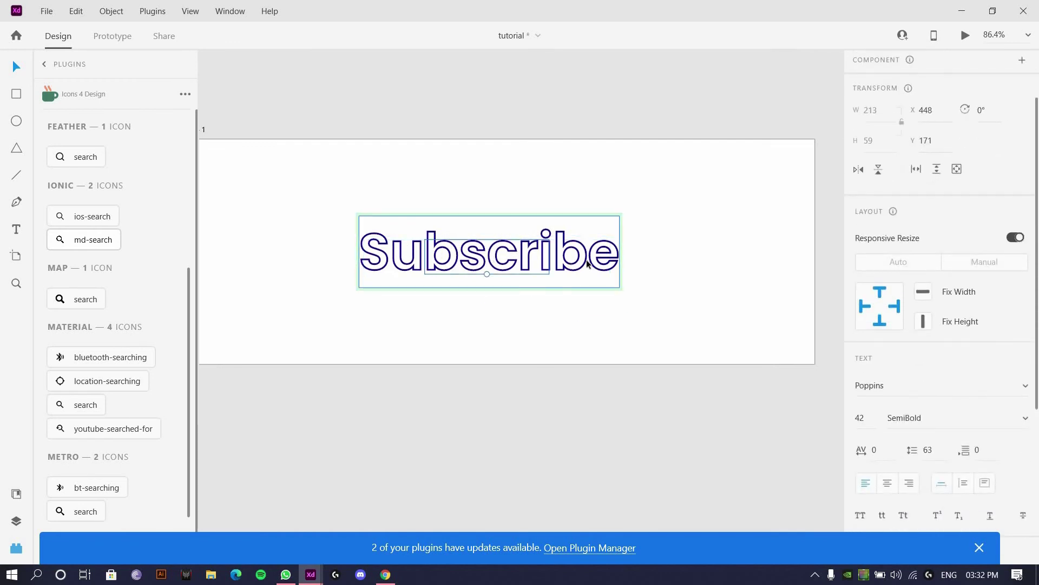
{"action": "key", "text": "ctrl+z"}
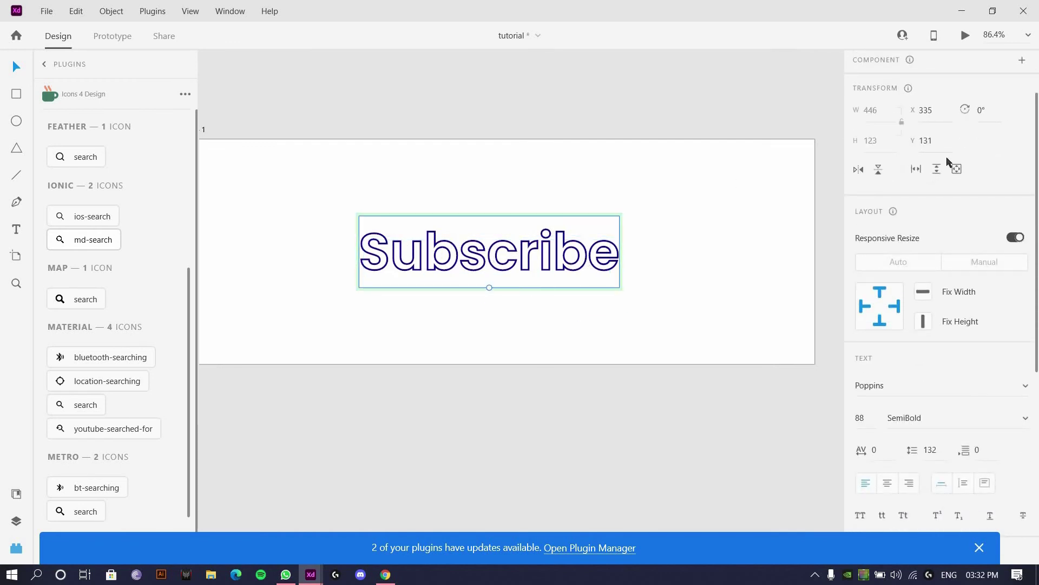
{"action": "scroll", "coordinate": [948, 161], "scroll_direction": "up", "scroll_amount": 3}
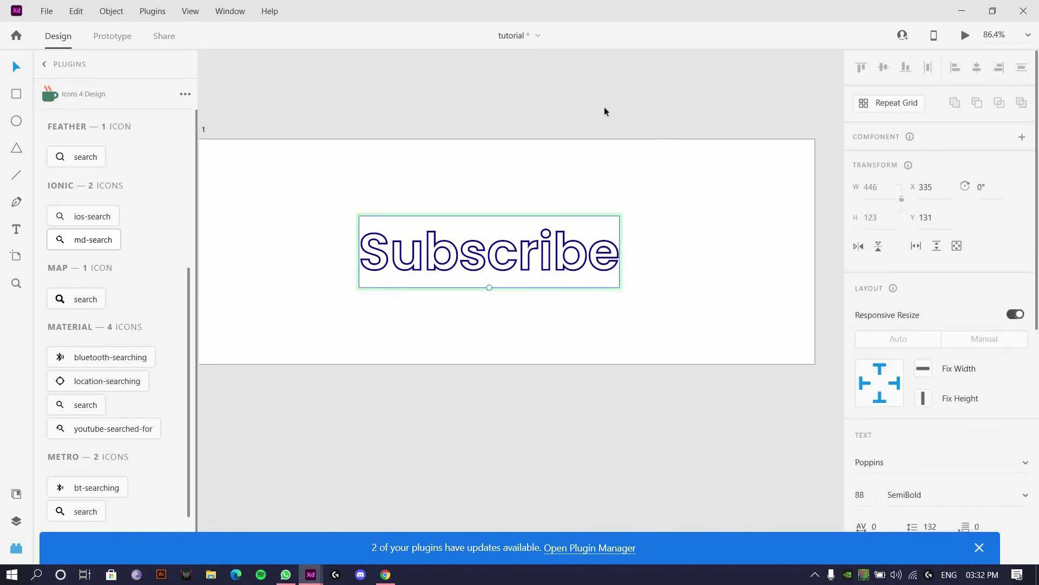
Step: Add a hover state to the outlined Subscribe component
{"action": "left_click", "coordinate": [1022, 137]}
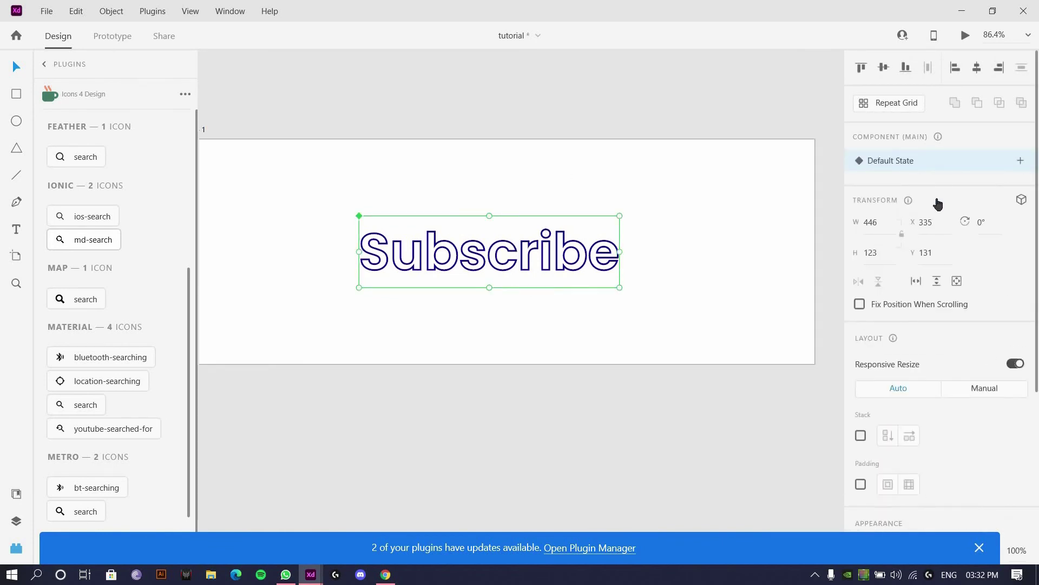
{"action": "left_click", "coordinate": [1020, 160]}
{"action": "left_click", "coordinate": [893, 188]}
{"action": "left_click", "coordinate": [493, 271]}
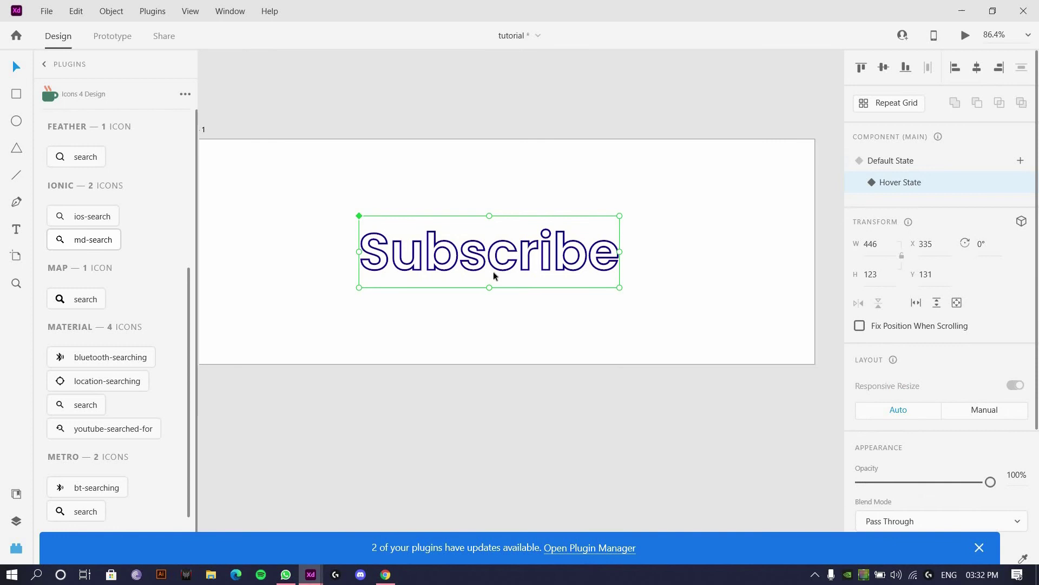
Step: Set the font size of the hidden Subscribe text inside the hover state to 88
{"action": "double_click", "coordinate": [493, 271]}
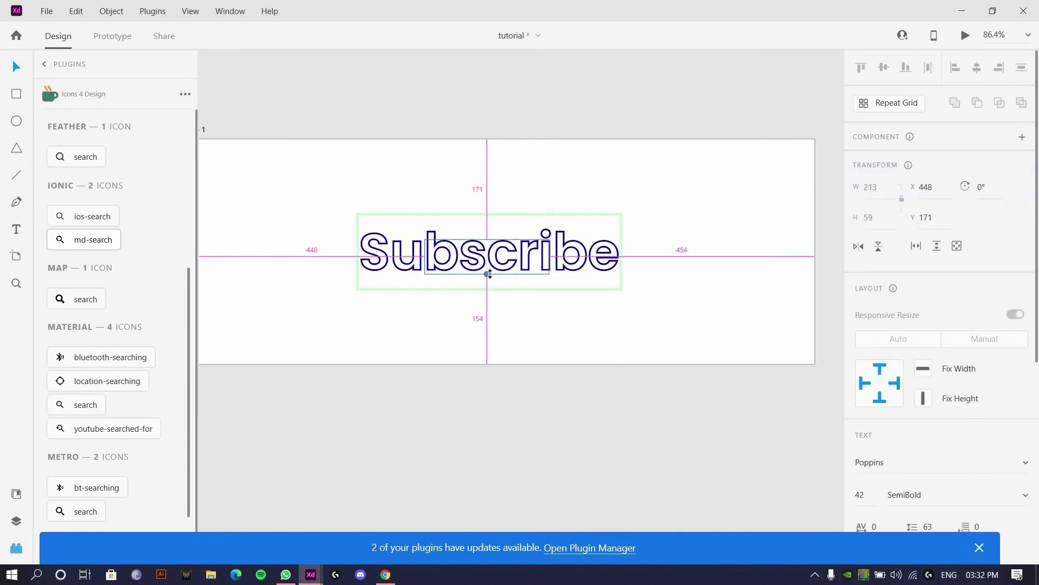
{"action": "left_click", "coordinate": [859, 493]}
{"action": "type", "text": "88"}
{"action": "key", "text": "Return"}
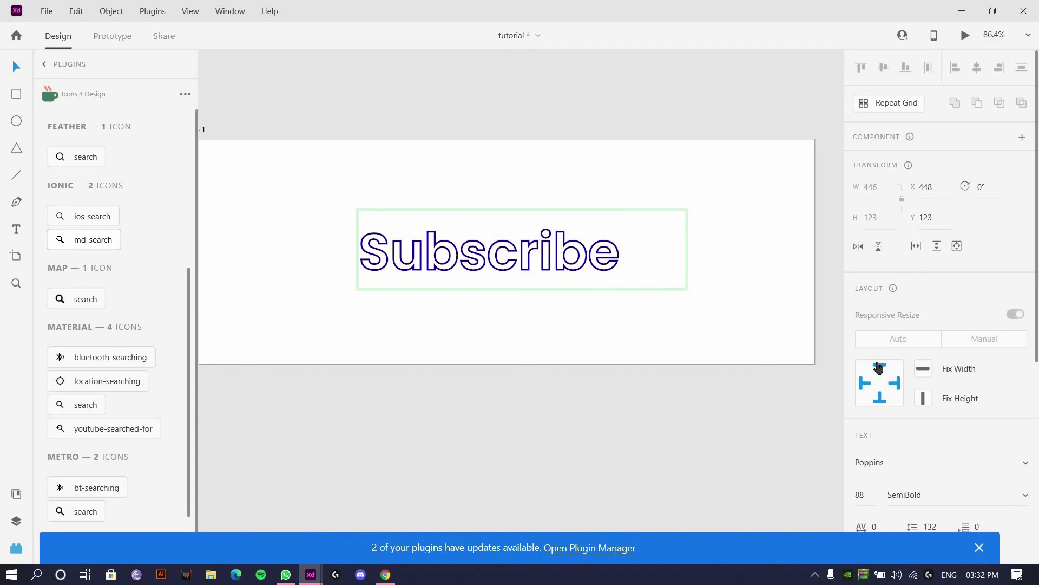
Step: Set the hidden text's opacity to 100% and align it exactly over the outlined Subscribe text
{"action": "scroll", "coordinate": [889, 395], "scroll_direction": "down", "scroll_amount": 2}
{"action": "scroll", "coordinate": [890, 394], "scroll_direction": "down", "scroll_amount": 4}
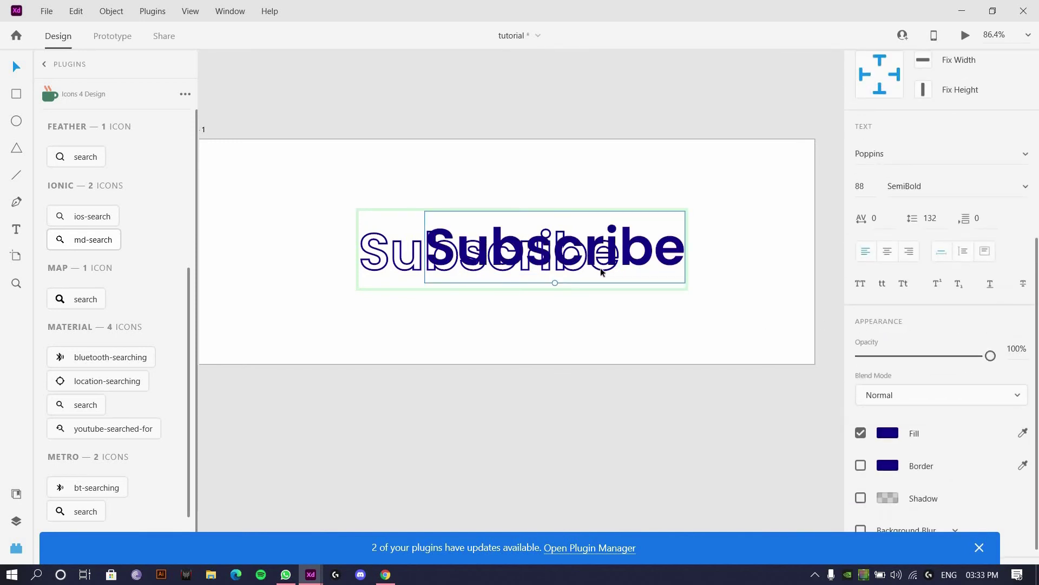
{"action": "left_click_drag", "start_coordinate": [601, 269], "coordinate": [604, 268]}
{"action": "left_click", "coordinate": [382, 143]}
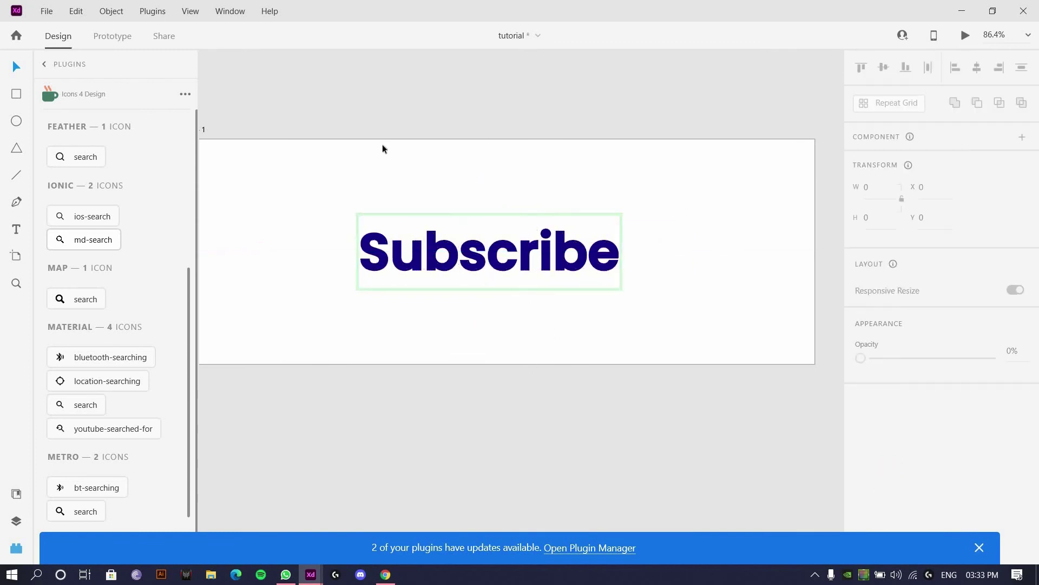
Step: Preview the Subscribe component's change from default to hover state, and close the preview
{"action": "left_click", "coordinate": [602, 250]}
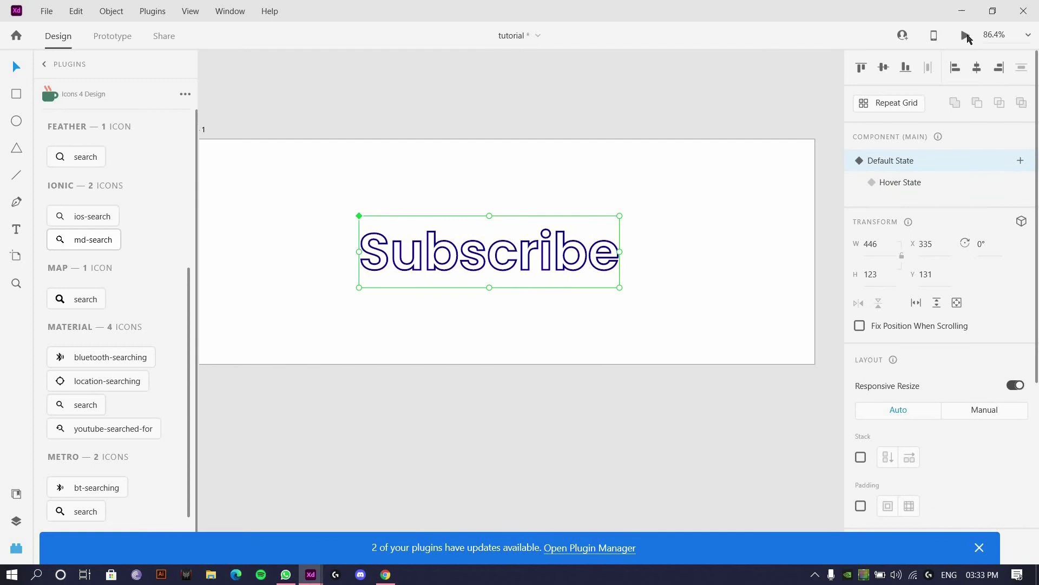
{"action": "key", "text": "ctrl+Return"}
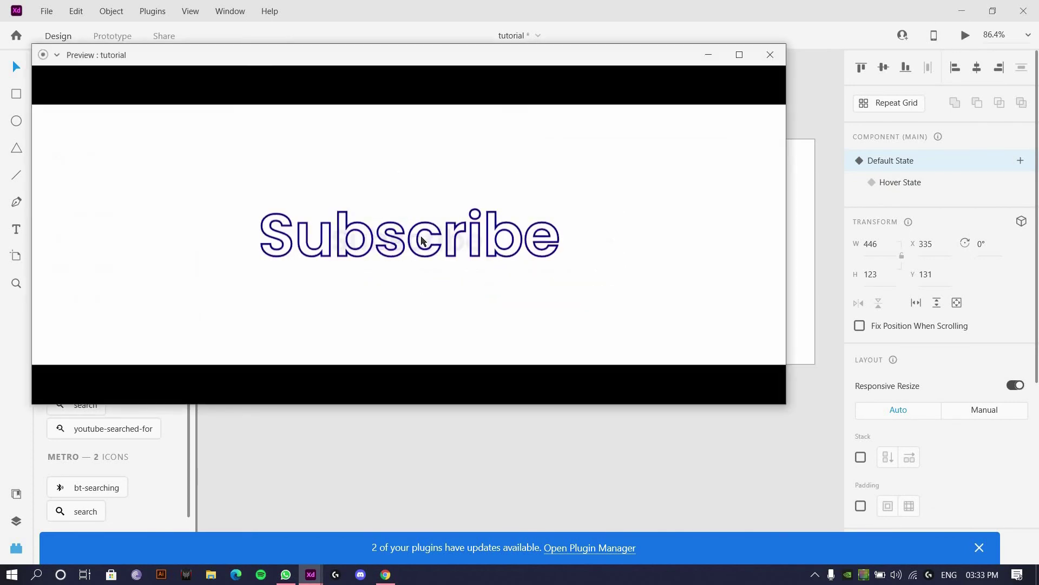
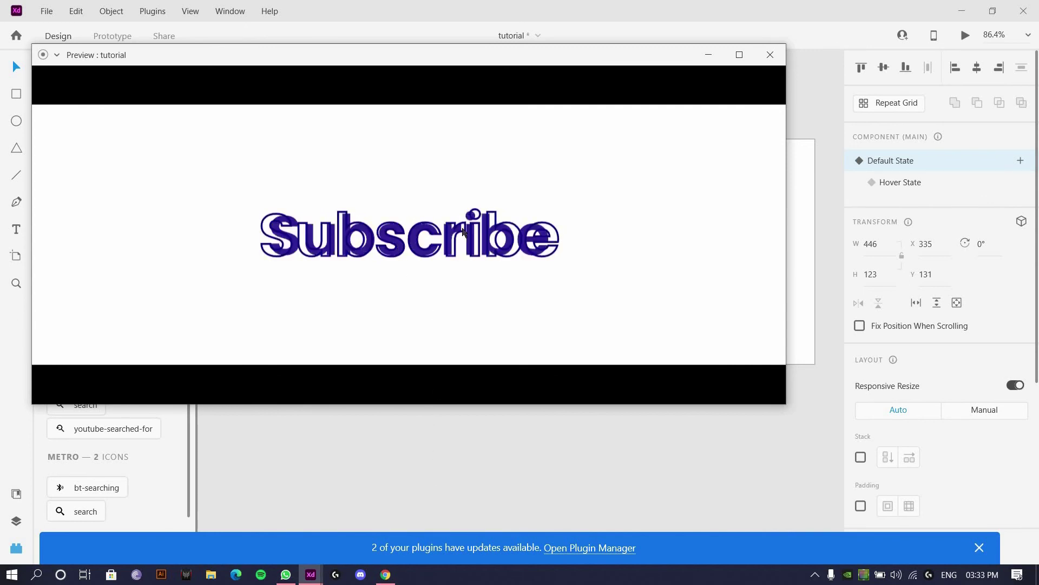
{"action": "left_click", "coordinate": [771, 54]}
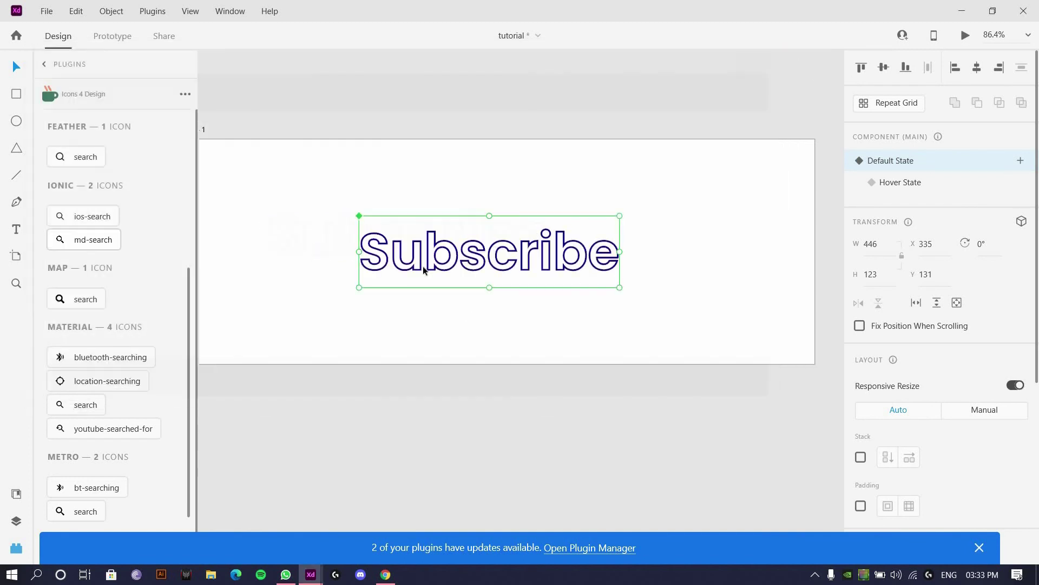
Step: Duplicate the Subscribe artboard and place the copy directly below the original
{"action": "scroll", "coordinate": [425, 270], "scroll_direction": "down", "scroll_amount": 1}
{"action": "scroll", "coordinate": [320, 124], "scroll_direction": "left", "scroll_amount": 1}
{"action": "scroll", "coordinate": [301, 130], "scroll_direction": "down", "scroll_amount": 2}
{"action": "left_click", "coordinate": [301, 130]}
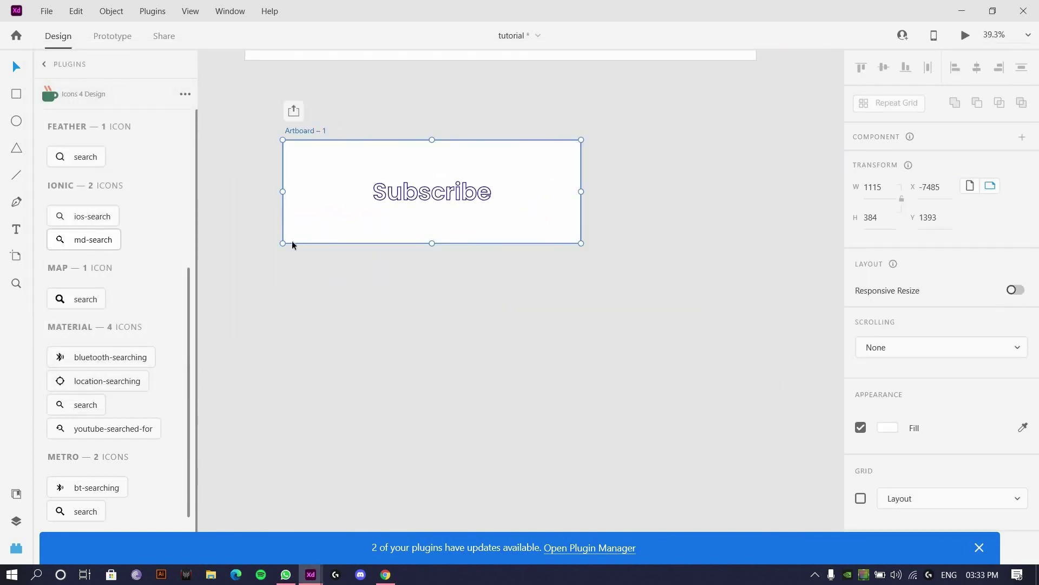
{"action": "left_click_drag", "start_coordinate": [301, 130], "coordinate": [299, 253]}
{"action": "left_click", "coordinate": [260, 329]}
{"action": "scroll", "coordinate": [233, 322], "scroll_direction": "up", "scroll_amount": 1}
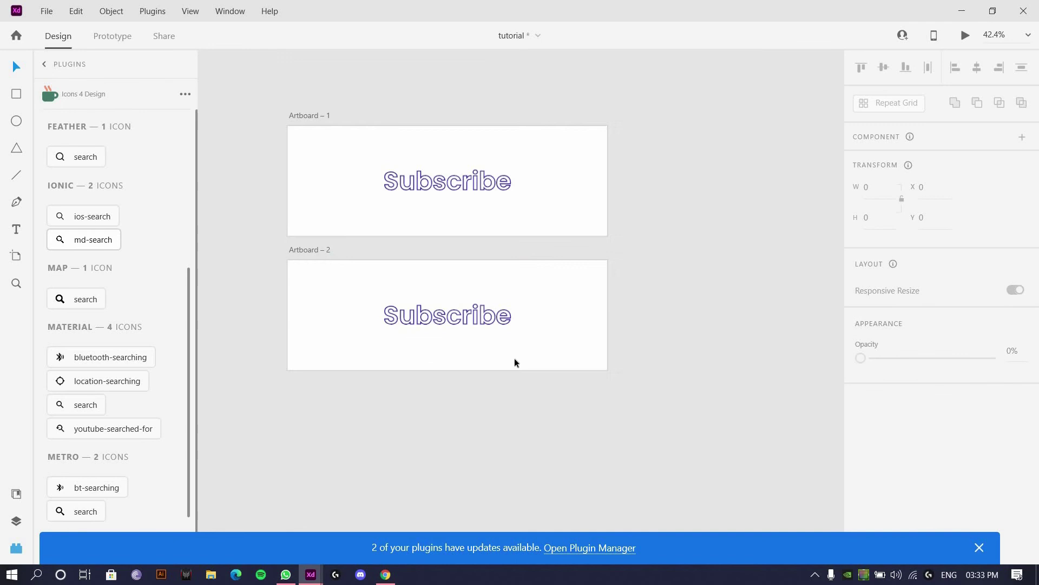
Step: Move the Subscribe instance on Artboard 2 to X 170 and switch it to its hover state
{"action": "scroll", "coordinate": [309, 342], "scroll_direction": "up", "scroll_amount": 7}
{"action": "left_click_drag", "start_coordinate": [625, 268], "coordinate": [511, 297]}
{"action": "scroll", "coordinate": [512, 299], "scroll_direction": "down", "scroll_amount": 3}
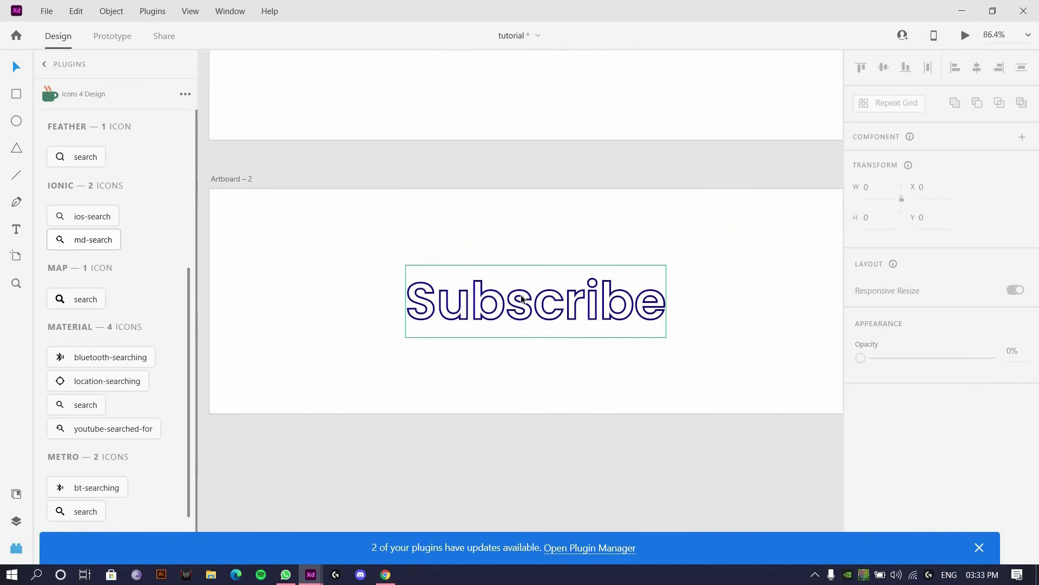
{"action": "left_click_drag", "start_coordinate": [405, 301], "coordinate": [308, 301]}
{"action": "mouse_move", "coordinate": [453, 313]}
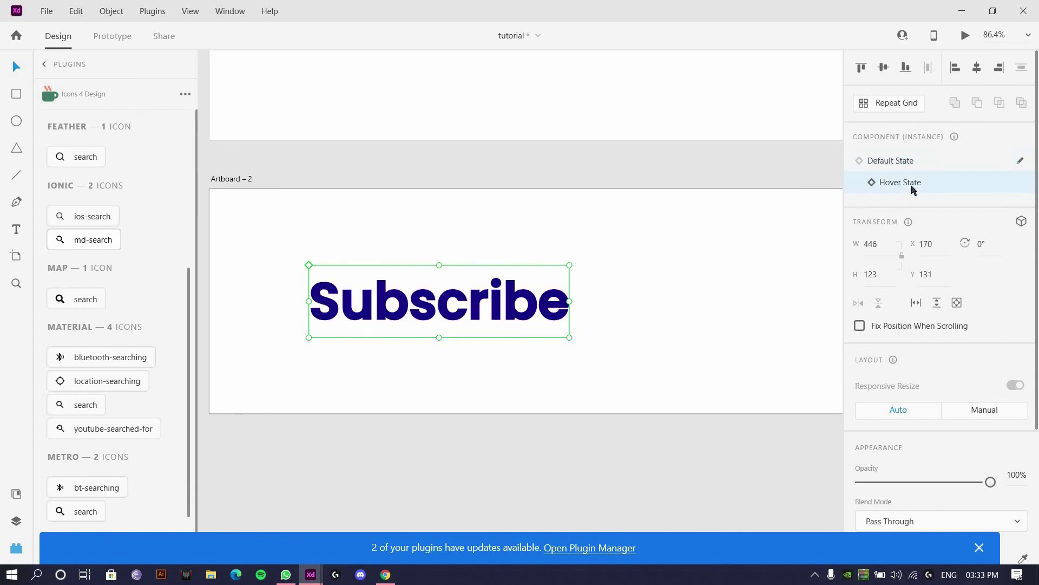
{"action": "left_click", "coordinate": [558, 176]}
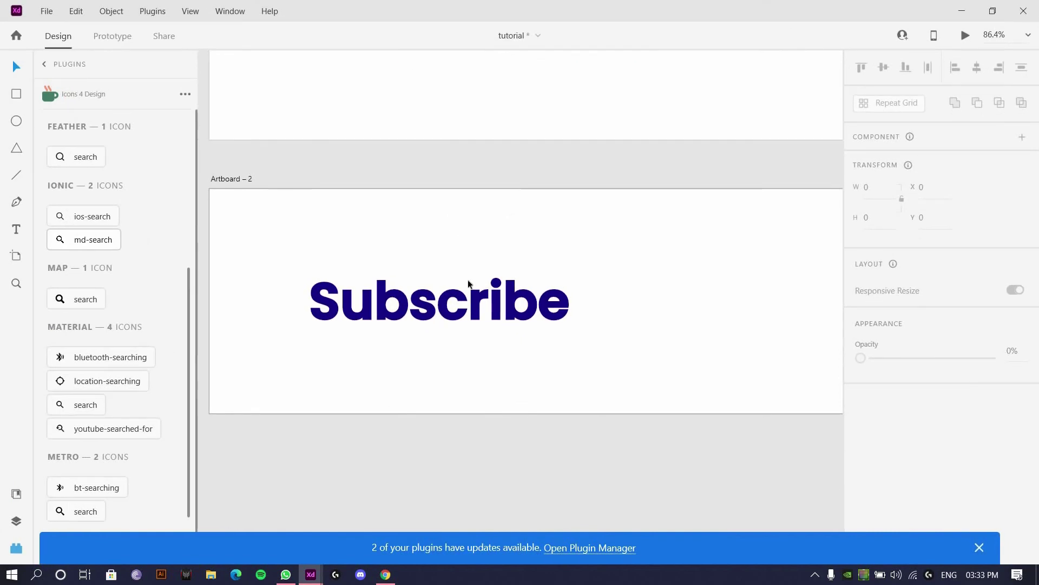
Step: Ungroup the hover-state Subscribe instance on Artboard 2 into separate filled and outlined texts
{"action": "left_click", "coordinate": [469, 284]}
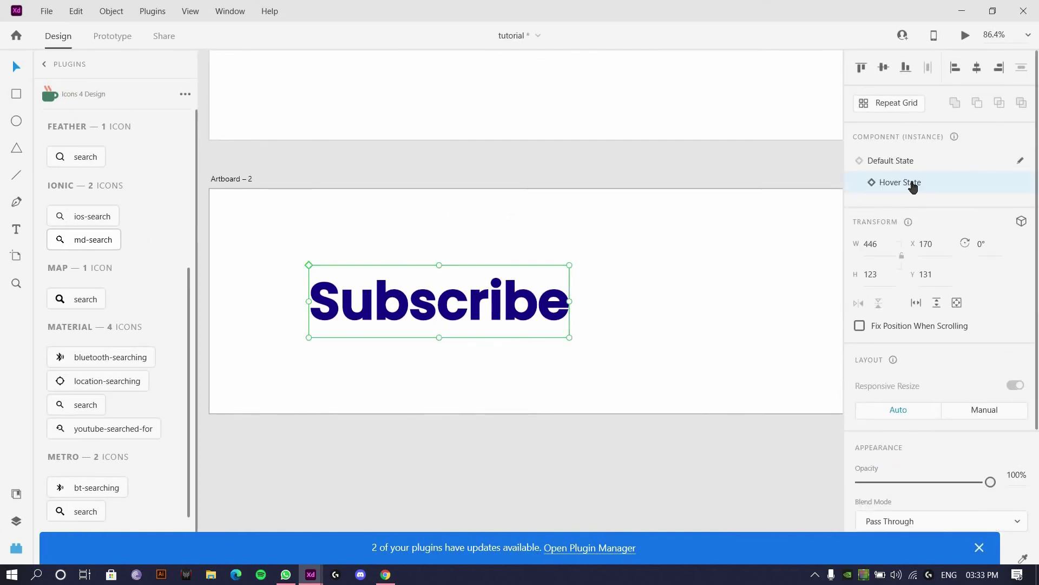
{"action": "key", "text": "ctrl+shift+g"}
{"action": "left_click_drag", "start_coordinate": [361, 239], "coordinate": [502, 326]}
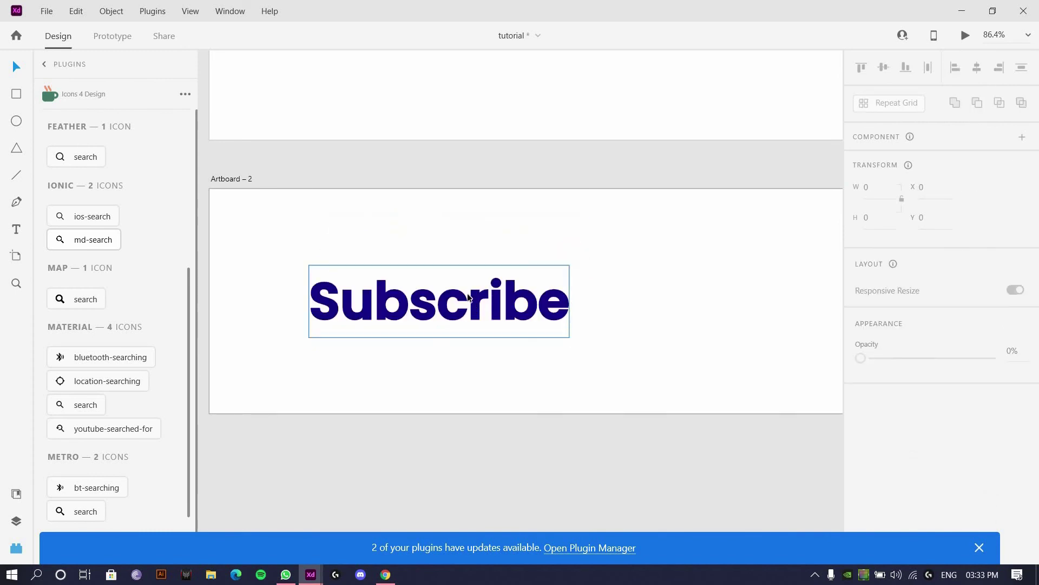
{"action": "left_click_drag", "start_coordinate": [481, 306], "coordinate": [488, 270]}
{"action": "key", "text": "ctrl+z"}
Step: Separate the two Subscribe texts, placing the filled one at X 177, Y 69 above the outlined one
{"action": "scroll", "coordinate": [454, 332], "scroll_direction": "up", "scroll_amount": 8}
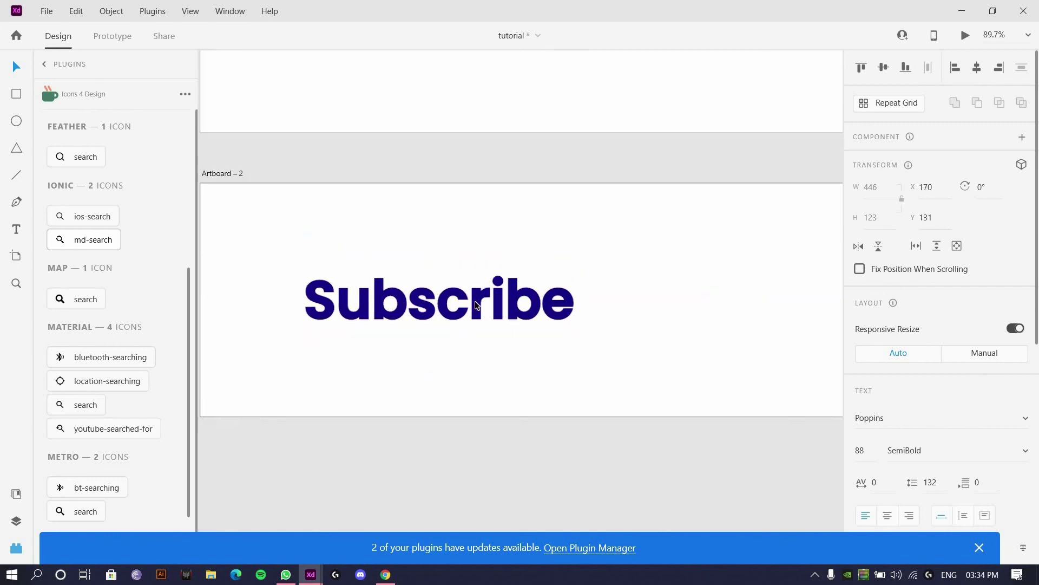
{"action": "left_click_drag", "start_coordinate": [544, 254], "coordinate": [518, 235]}
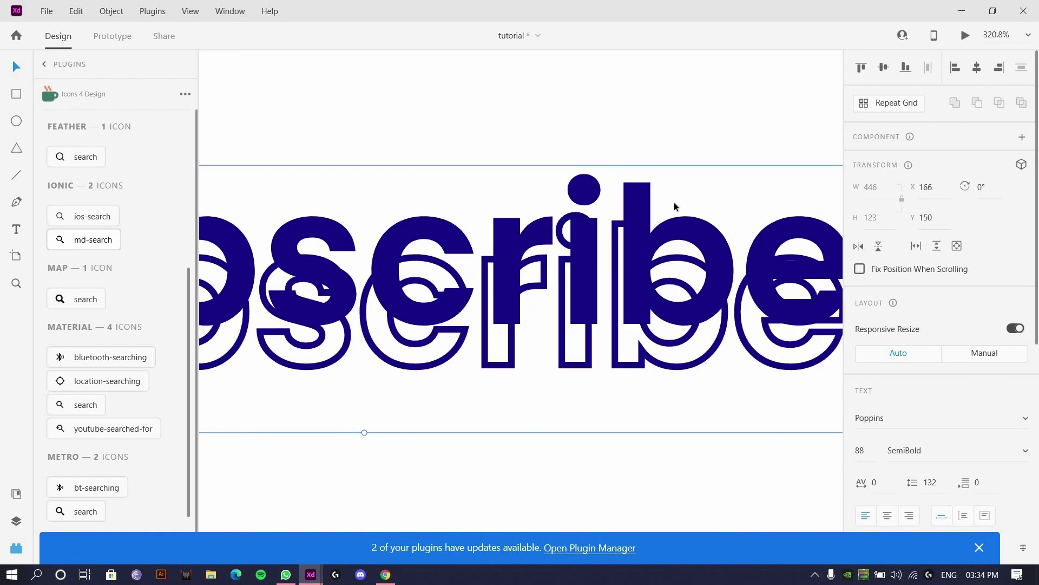
{"action": "scroll", "coordinate": [674, 202], "scroll_direction": "down", "scroll_amount": 5}
{"action": "left_click_drag", "start_coordinate": [559, 154], "coordinate": [533, 305]}
{"action": "left_click_drag", "start_coordinate": [551, 228], "coordinate": [562, 166]}
{"action": "left_click_drag", "start_coordinate": [249, 165], "coordinate": [246, 165]}
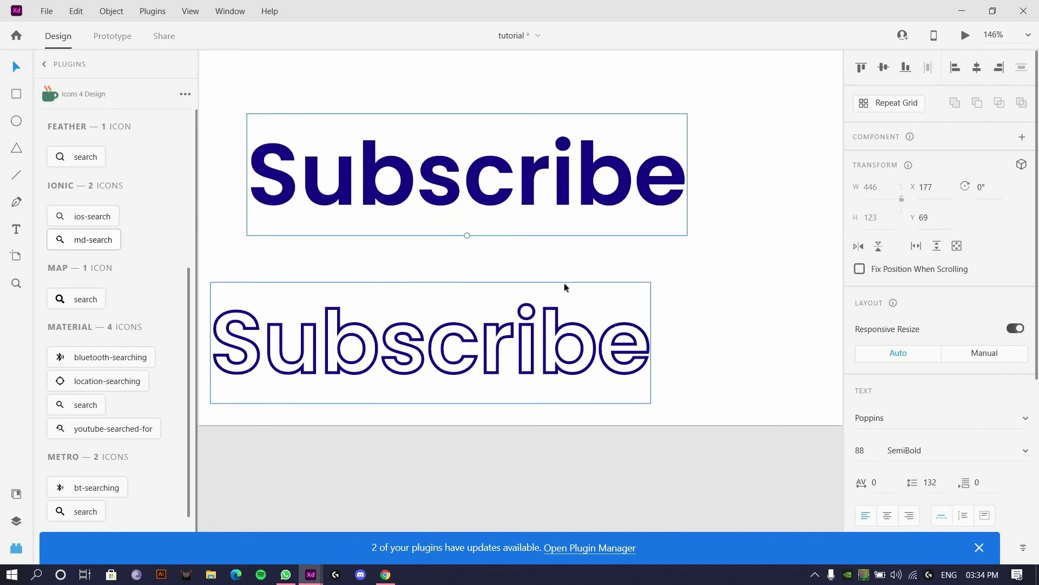
Step: Draw a rectangle about 455 by 116 over the filled Subscribe text on Artboard 2, at X 177, Y 69
{"action": "scroll", "coordinate": [443, 262], "scroll_direction": "down", "scroll_amount": 3}
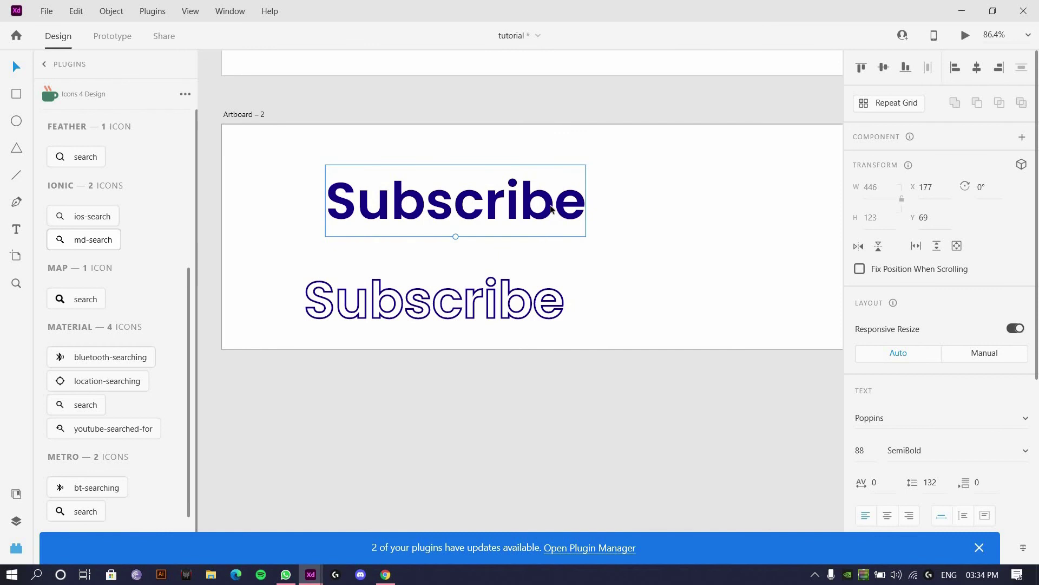
{"action": "scroll", "coordinate": [656, 150], "scroll_direction": "down", "scroll_amount": 1}
{"action": "scroll", "coordinate": [656, 149], "scroll_direction": "down", "scroll_amount": 4}
{"action": "scroll", "coordinate": [500, 235], "scroll_direction": "up", "scroll_amount": 3}
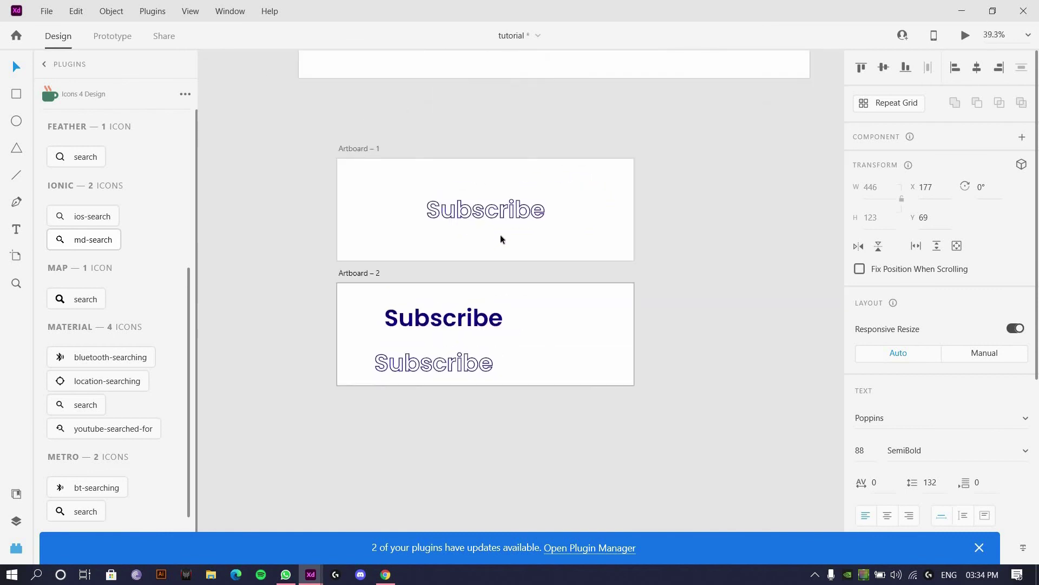
{"action": "scroll", "coordinate": [500, 234], "scroll_direction": "up", "scroll_amount": 4}
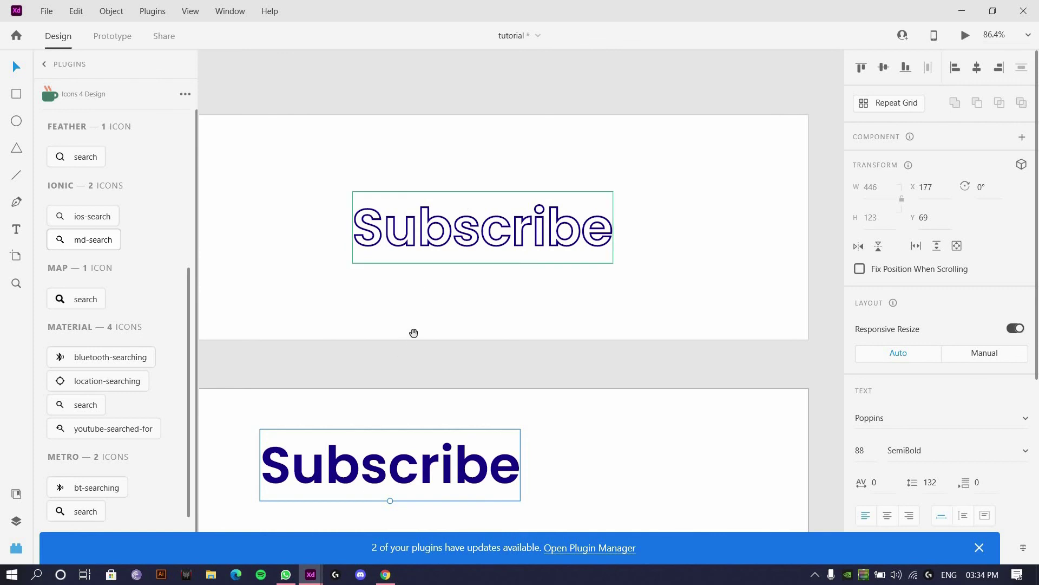
{"action": "scroll", "coordinate": [444, 205], "scroll_direction": "down", "scroll_amount": 5}
{"action": "scroll", "coordinate": [482, 292], "scroll_direction": "up", "scroll_amount": 5}
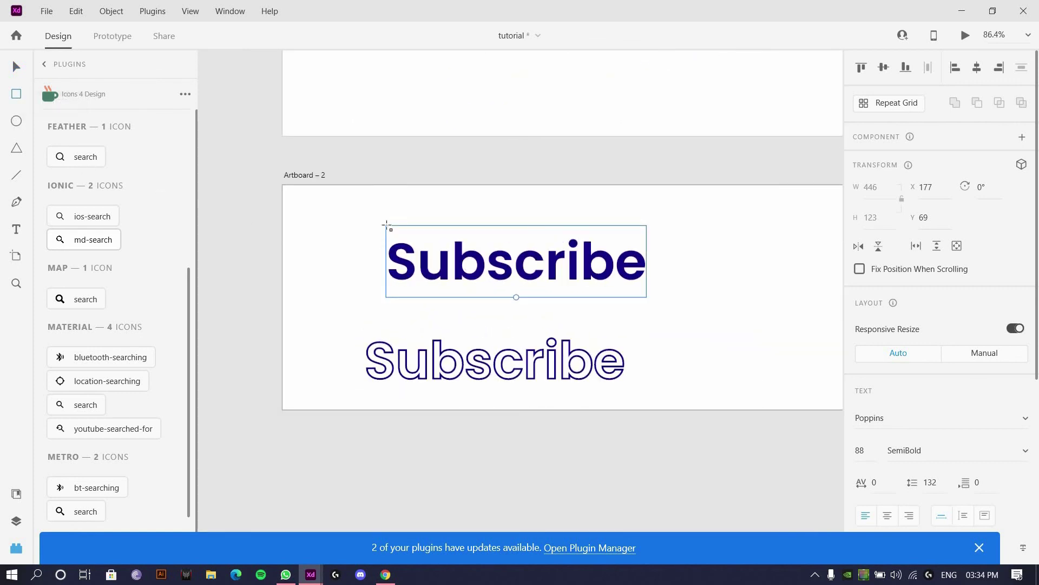
{"action": "left_click_drag", "start_coordinate": [640, 296], "coordinate": [653, 293]}
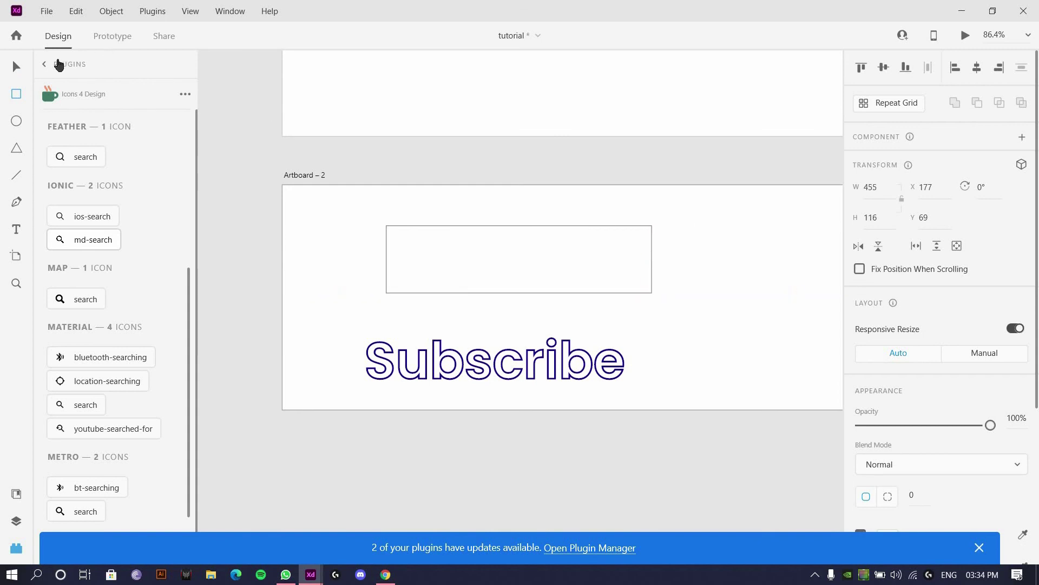
Step: Mask the filled Subscribe text on Artboard 2 with the rectangle drawn over it
{"action": "left_click", "coordinate": [16, 66]}
{"action": "left_click_drag", "start_coordinate": [720, 291], "coordinate": [530, 255]}
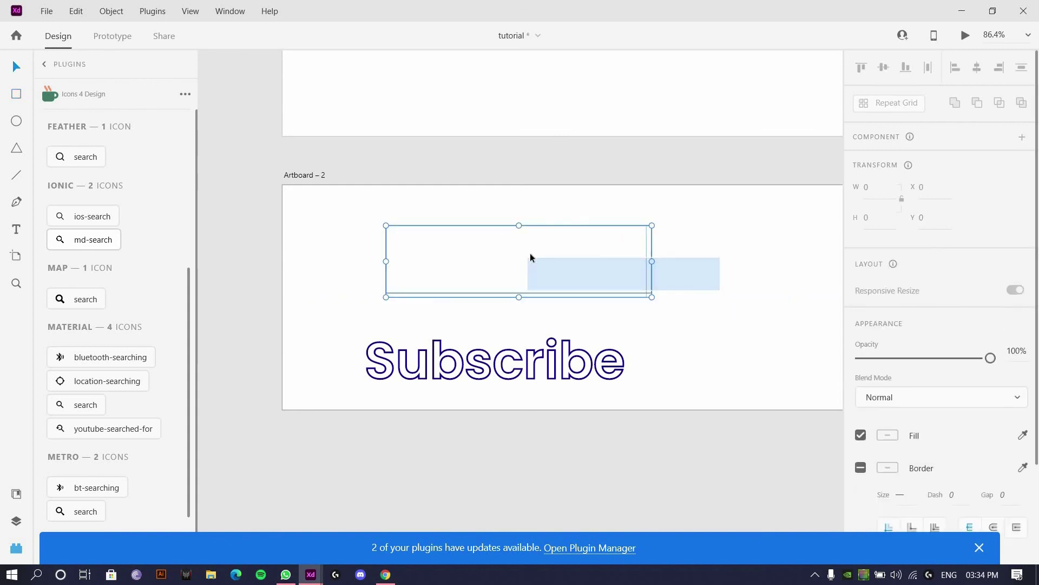
{"action": "key", "text": "ctrl+shift+m"}
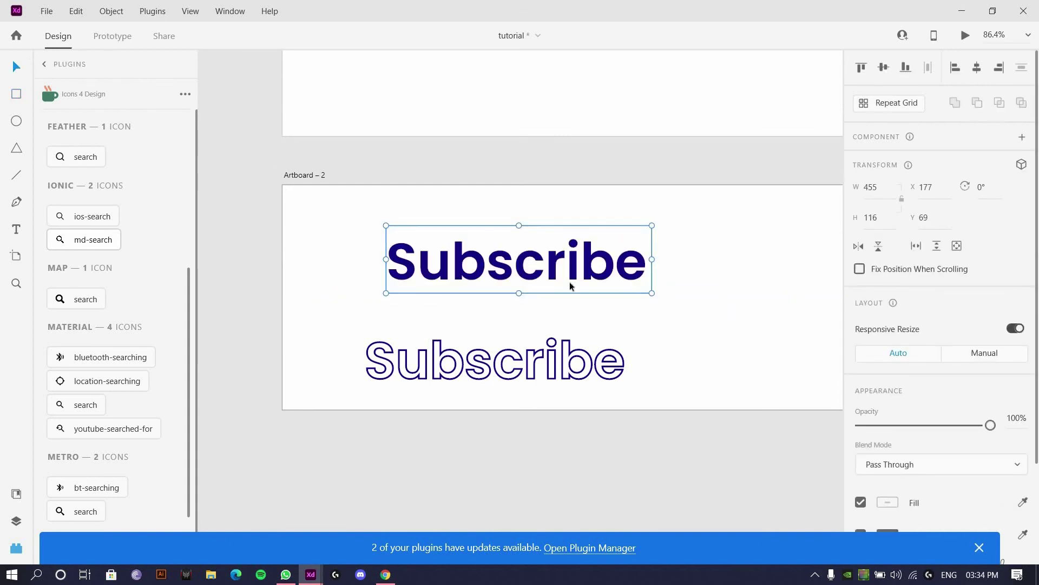
Step: Overlay the masked filled Subscribe text on the outlined one at X 209, Y 155, and turn both into a component
{"action": "left_click_drag", "start_coordinate": [485, 376], "coordinate": [525, 327]}
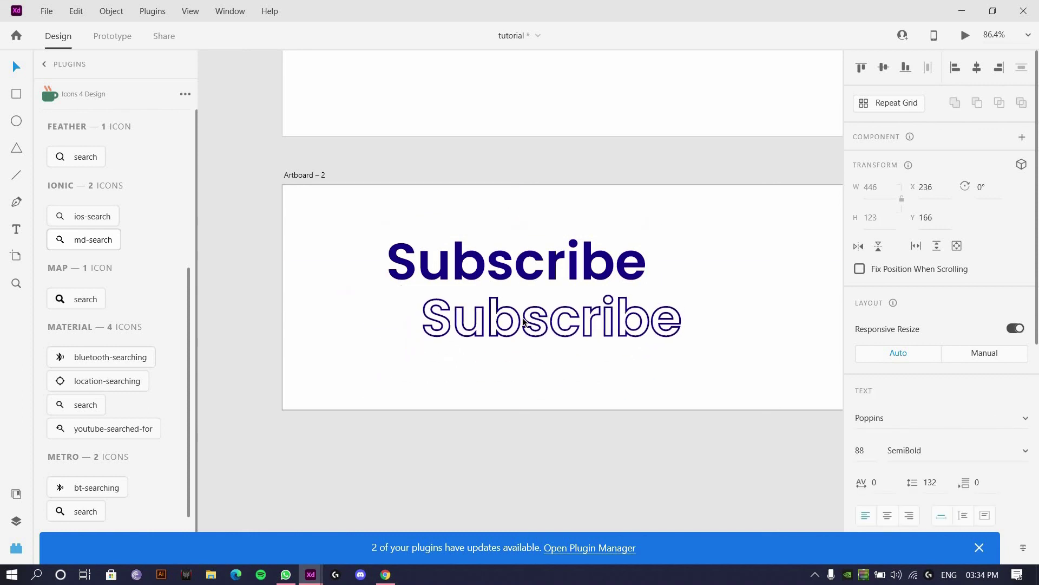
{"action": "left_click_drag", "start_coordinate": [523, 267], "coordinate": [540, 316]}
{"action": "scroll", "coordinate": [541, 320], "scroll_direction": "up", "scroll_amount": 5}
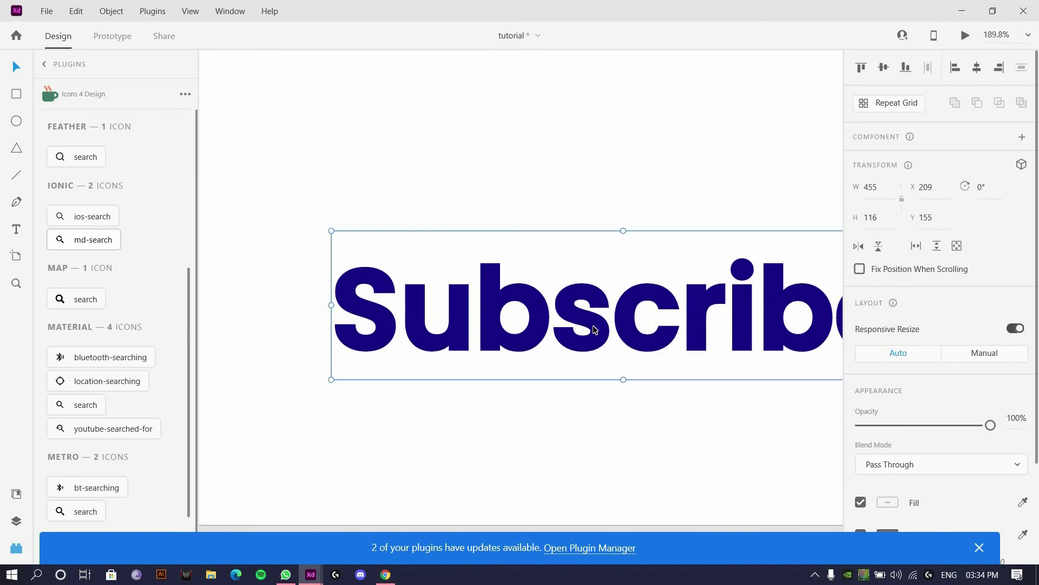
{"action": "scroll", "coordinate": [599, 325], "scroll_direction": "down", "scroll_amount": 5}
{"action": "left_click_drag", "start_coordinate": [674, 378], "coordinate": [440, 259]}
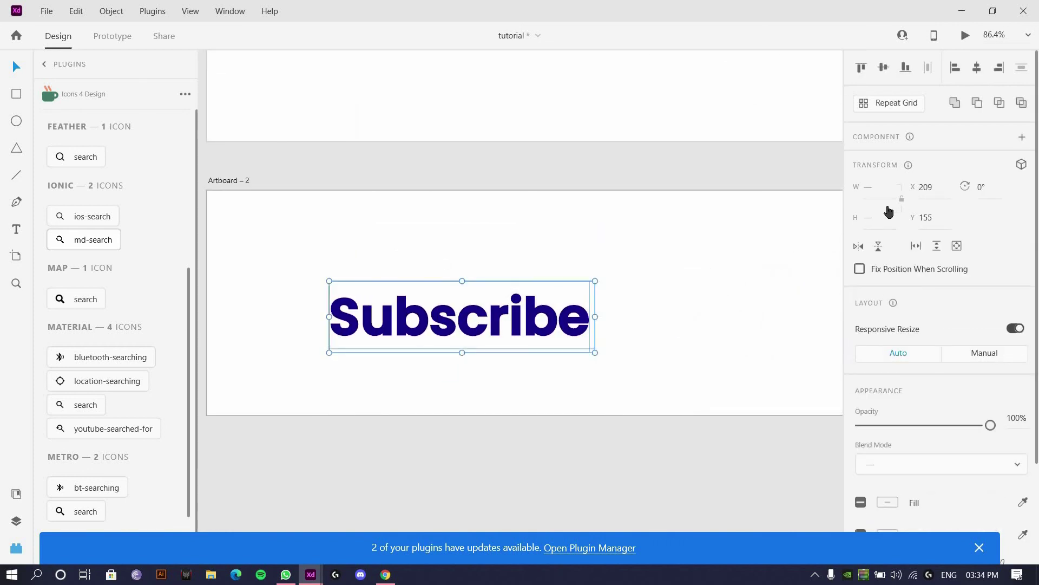
{"action": "key", "text": "ctrl+k"}
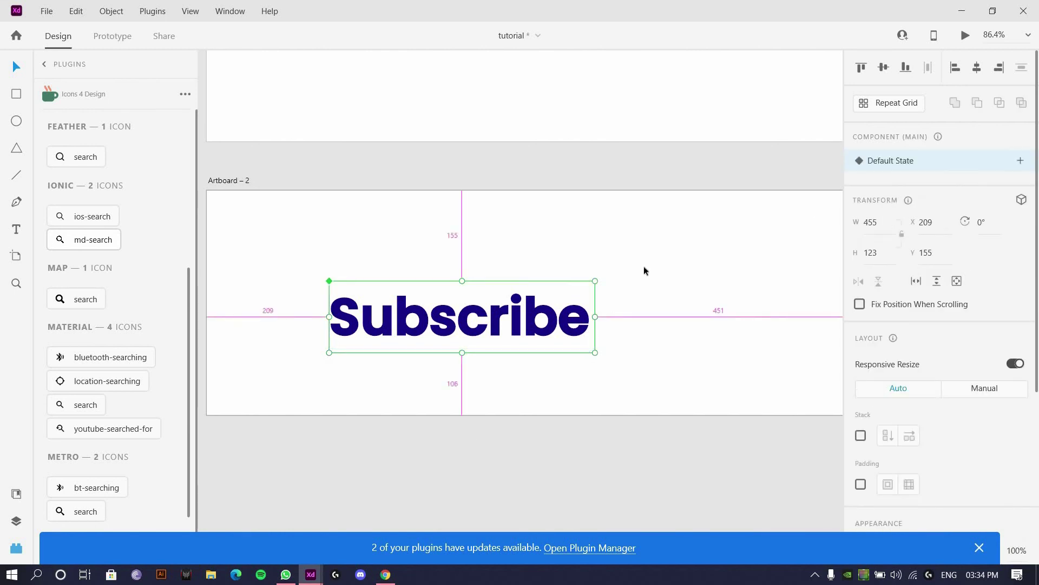
Step: Narrow the mask rectangle inside the component's default state to a width of 4 at the text's left edge, hiding the fill
{"action": "scroll", "coordinate": [644, 265], "scroll_direction": "up", "scroll_amount": 3}
{"action": "double_click", "coordinate": [606, 243]}
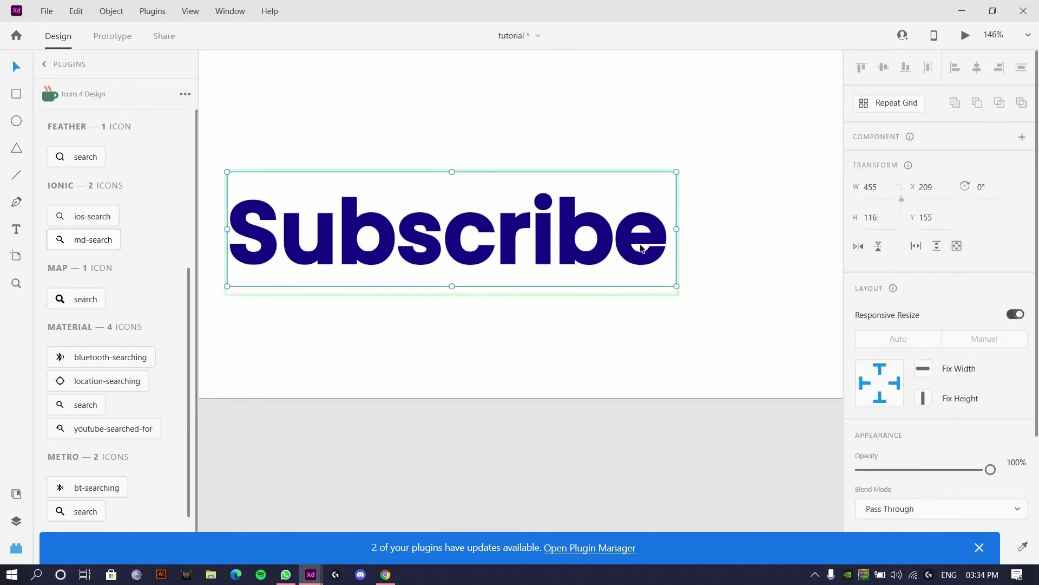
{"action": "left_click", "coordinate": [615, 283]}
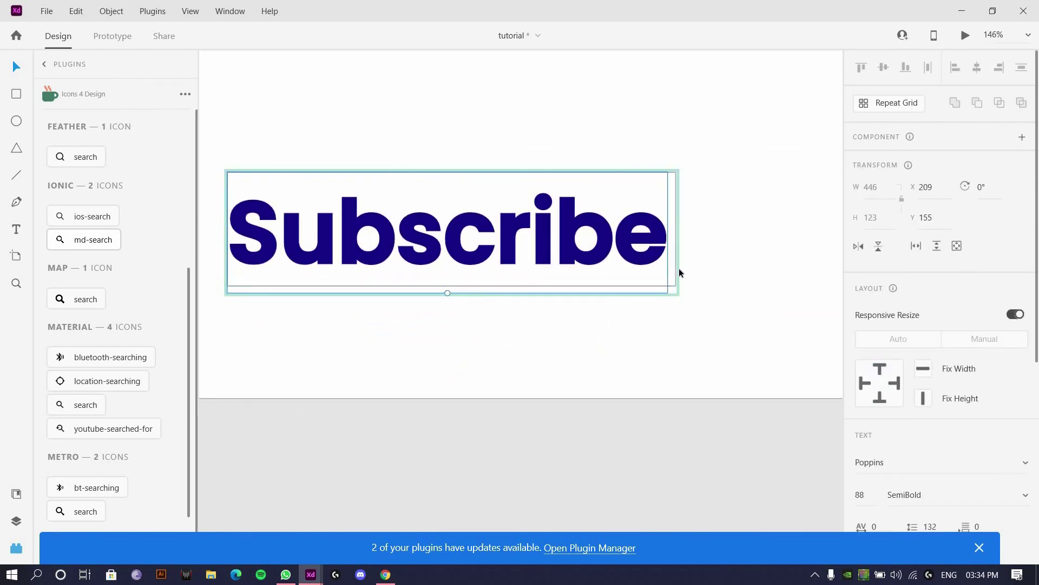
{"action": "key", "text": "ctrl+8"}
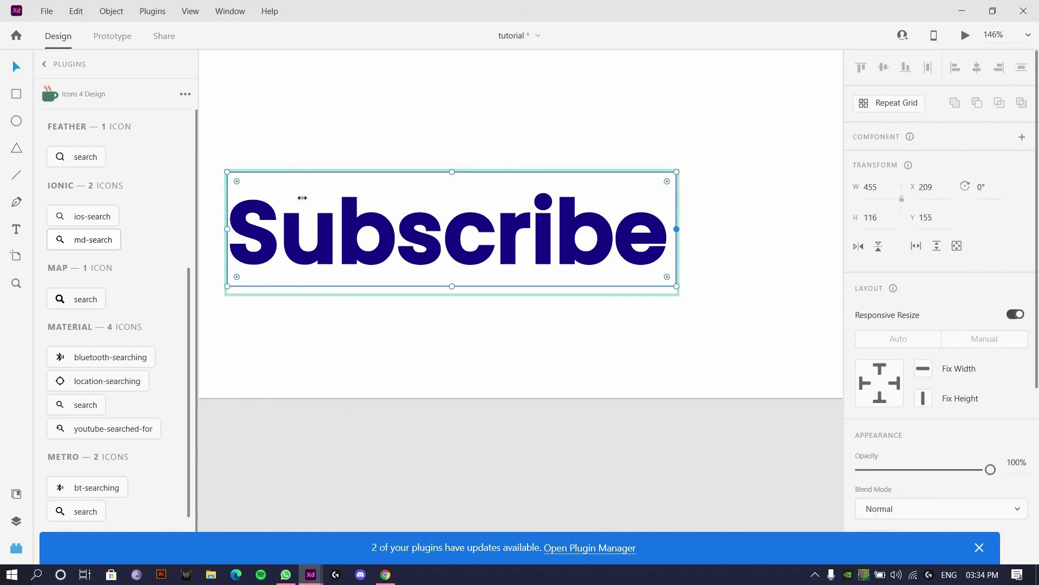
{"action": "double_click", "coordinate": [248, 217]}
{"action": "left_click_drag", "start_coordinate": [248, 218], "coordinate": [231, 222]}
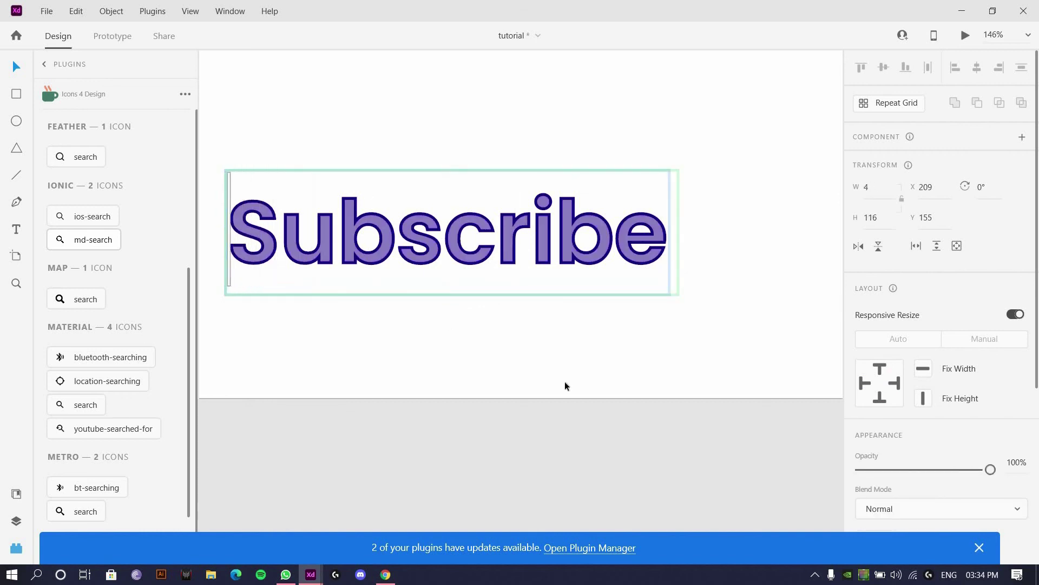
{"action": "left_click", "coordinate": [385, 330]}
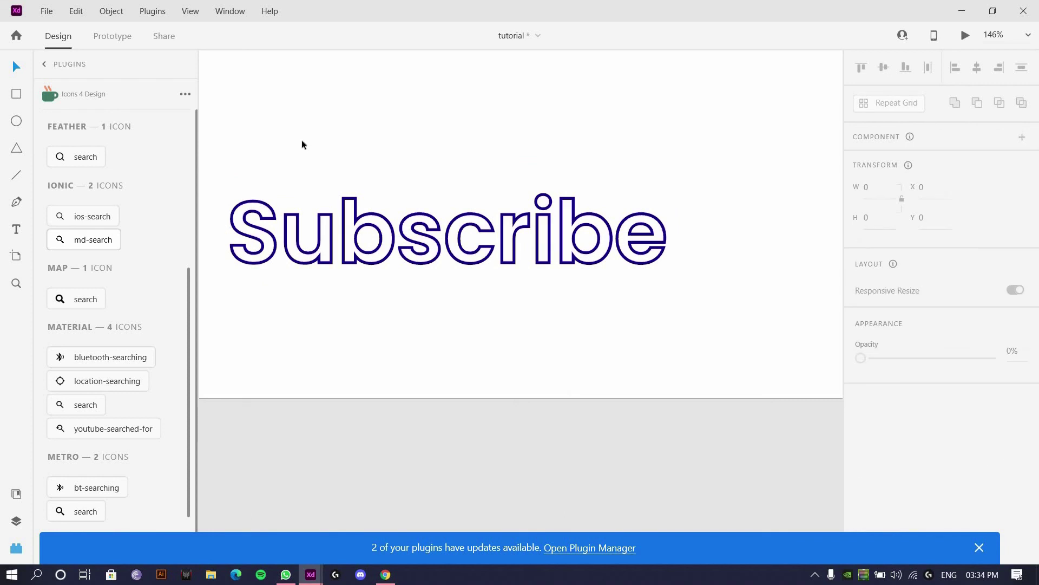
Step: Add a hover state to the Subscribe component on Artboard 2
{"action": "scroll", "coordinate": [453, 212], "scroll_direction": "down", "scroll_amount": 3}
{"action": "left_click", "coordinate": [453, 212]}
{"action": "key", "text": "ctrl+k"}
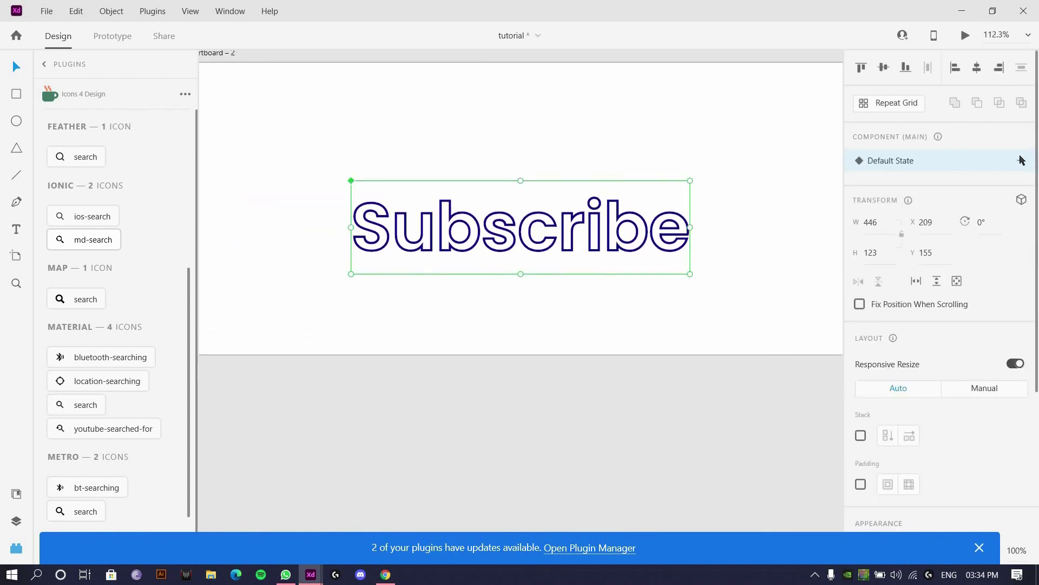
{"action": "left_click", "coordinate": [1022, 161]}
{"action": "left_click", "coordinate": [931, 190]}
Step: Widen the hover state's mask rectangle to 446 at X 209 so that it reveals the whole filled text
{"action": "scroll", "coordinate": [372, 232], "scroll_direction": "up", "scroll_amount": 3}
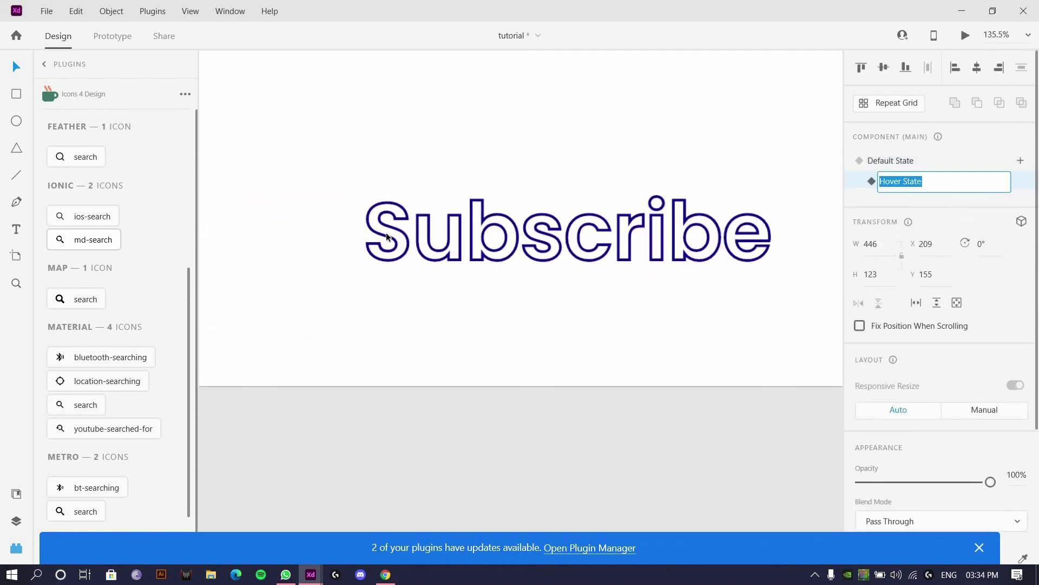
{"action": "double_click", "coordinate": [371, 232]}
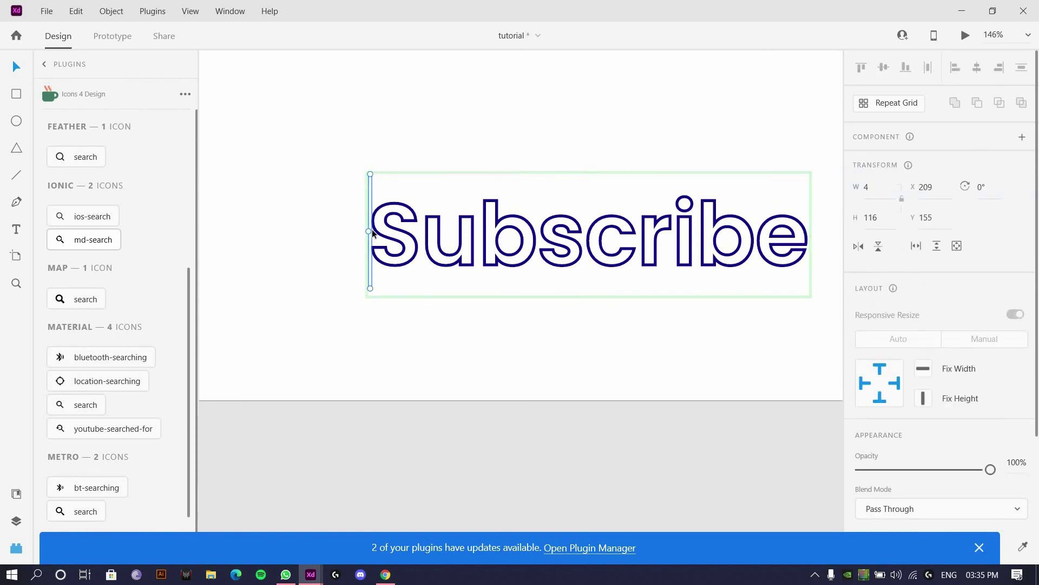
{"action": "double_click", "coordinate": [372, 229]}
{"action": "left_click_drag", "start_coordinate": [408, 235], "coordinate": [811, 269]}
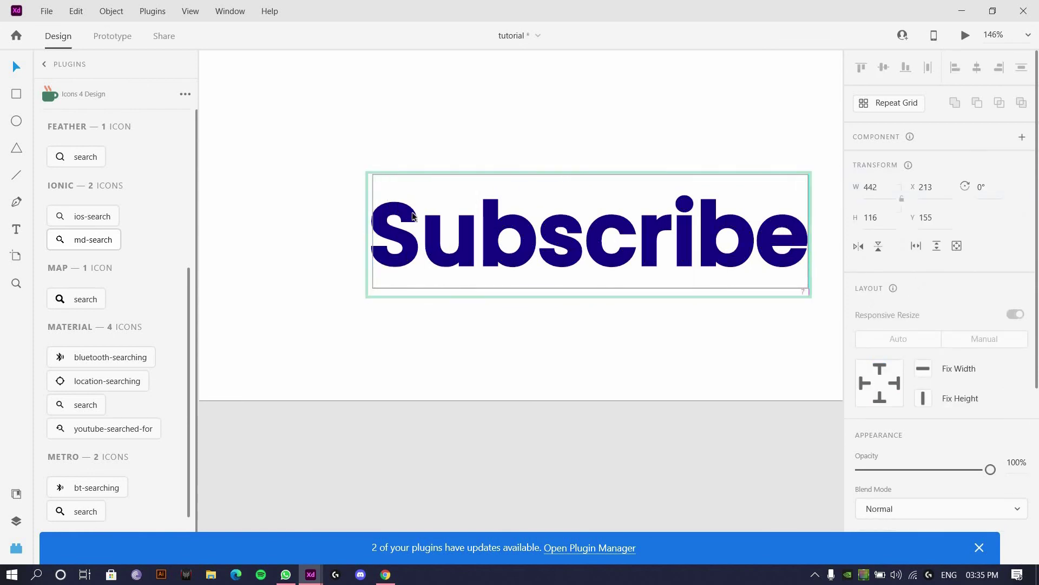
{"action": "left_click_drag", "start_coordinate": [368, 232], "coordinate": [365, 232]}
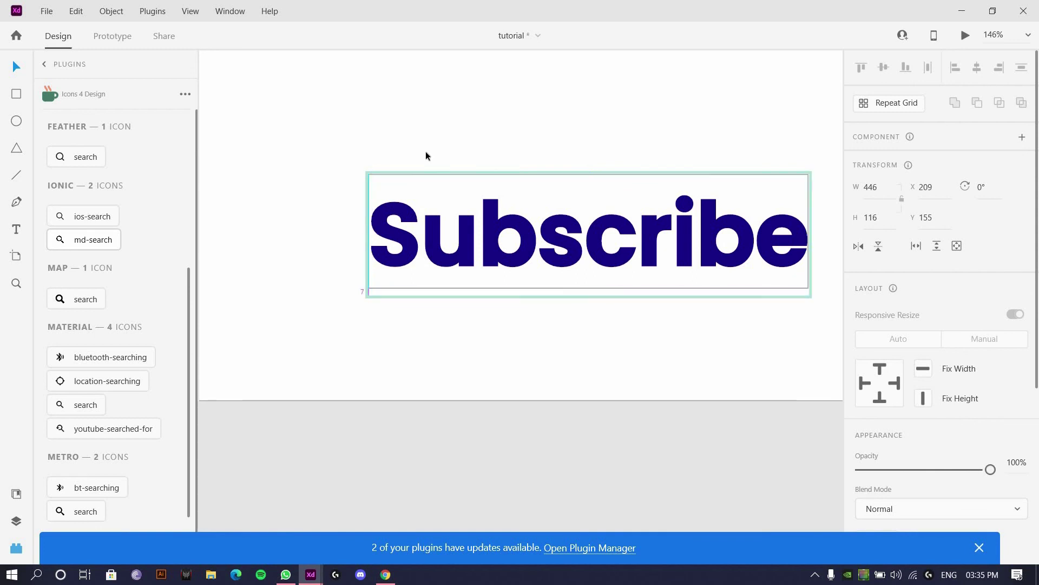
{"action": "left_click", "coordinate": [449, 161]}
Step: Return the Subscribe component to its default state and preview the prototype
{"action": "scroll", "coordinate": [533, 240], "scroll_direction": "down", "scroll_amount": 1}
{"action": "left_click", "coordinate": [534, 240]}
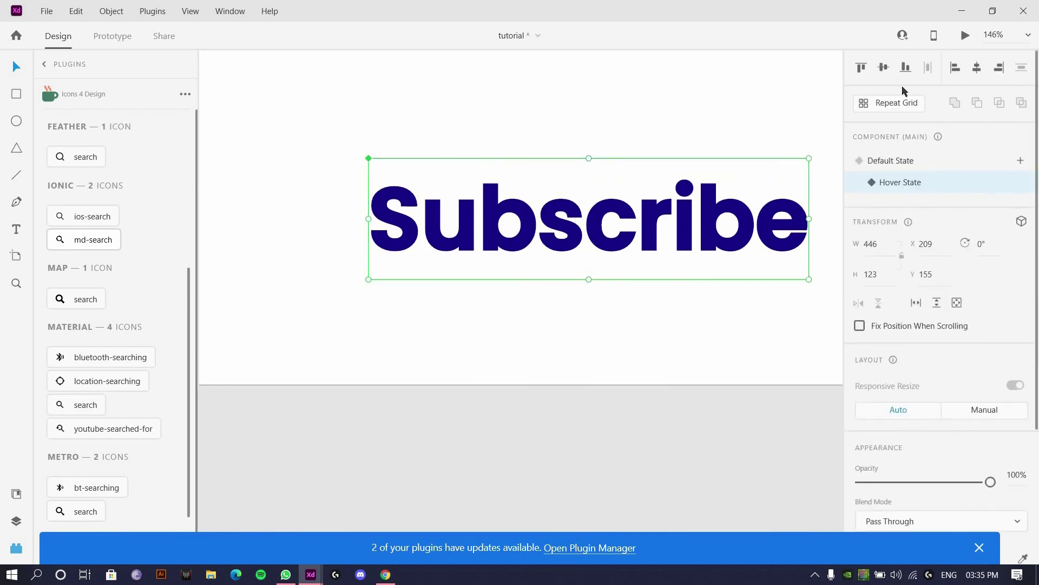
{"action": "left_click", "coordinate": [890, 161]}
{"action": "left_click", "coordinate": [965, 35]}
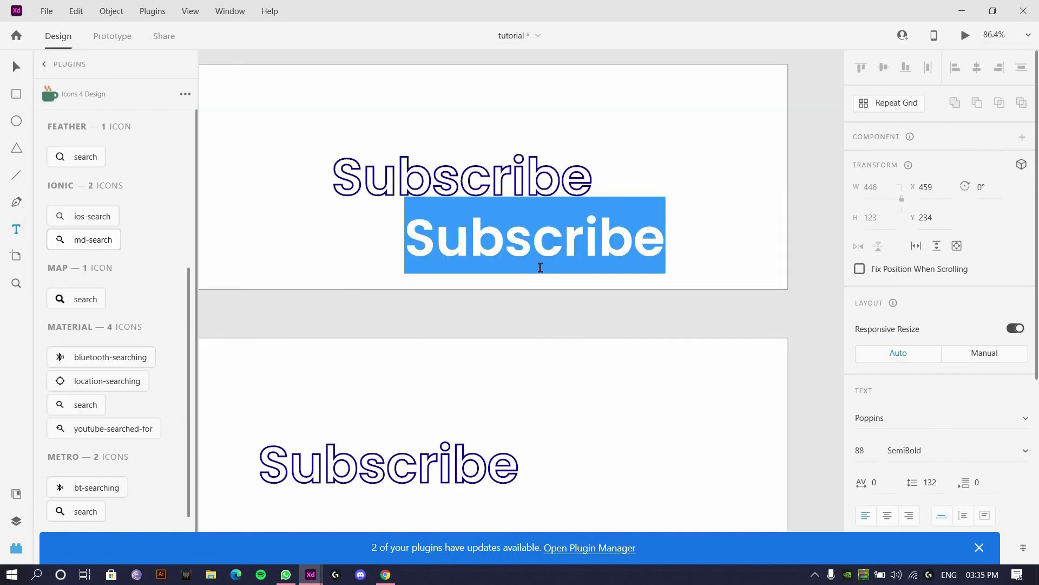
{"action": "key", "text": "Escape"}
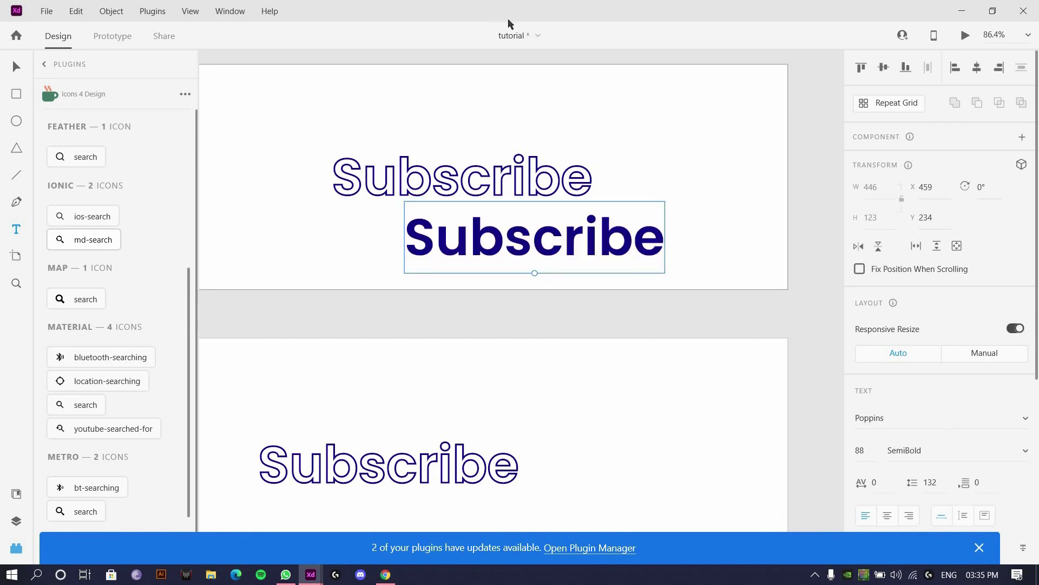
{"action": "scroll", "coordinate": [633, 157], "scroll_direction": "down", "scroll_amount": 5}
{"action": "left_click_drag", "start_coordinate": [634, 157], "coordinate": [601, 477]}
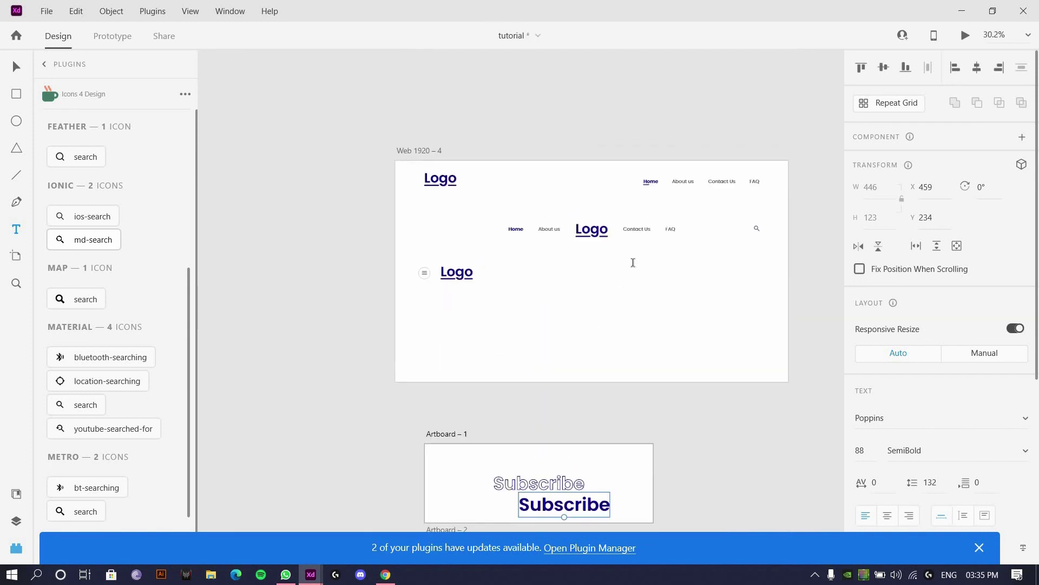
{"action": "scroll", "coordinate": [634, 264], "scroll_direction": "up", "scroll_amount": 3}
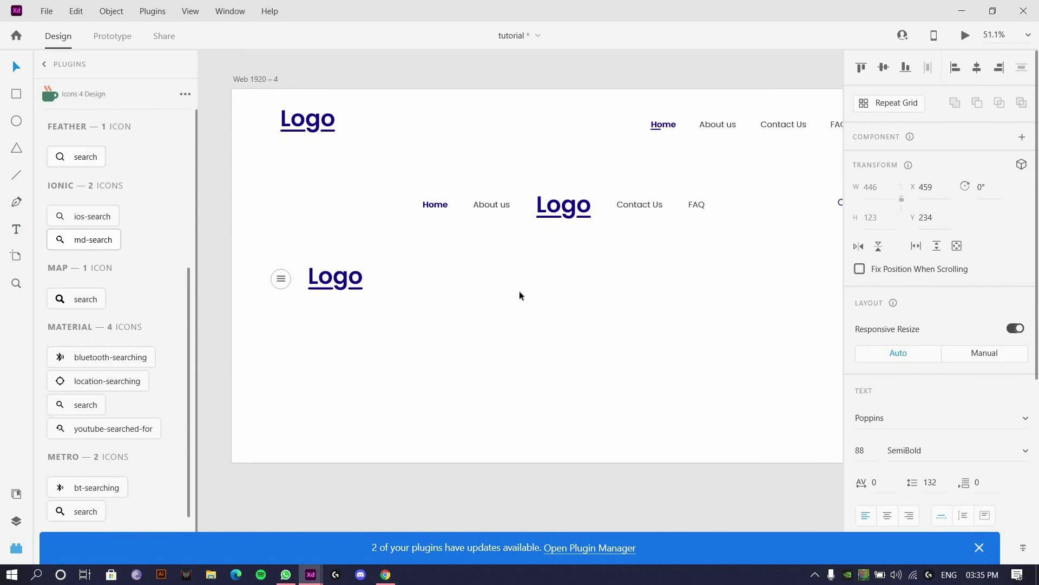
{"action": "scroll", "coordinate": [520, 293], "scroll_direction": "down", "scroll_amount": 3}
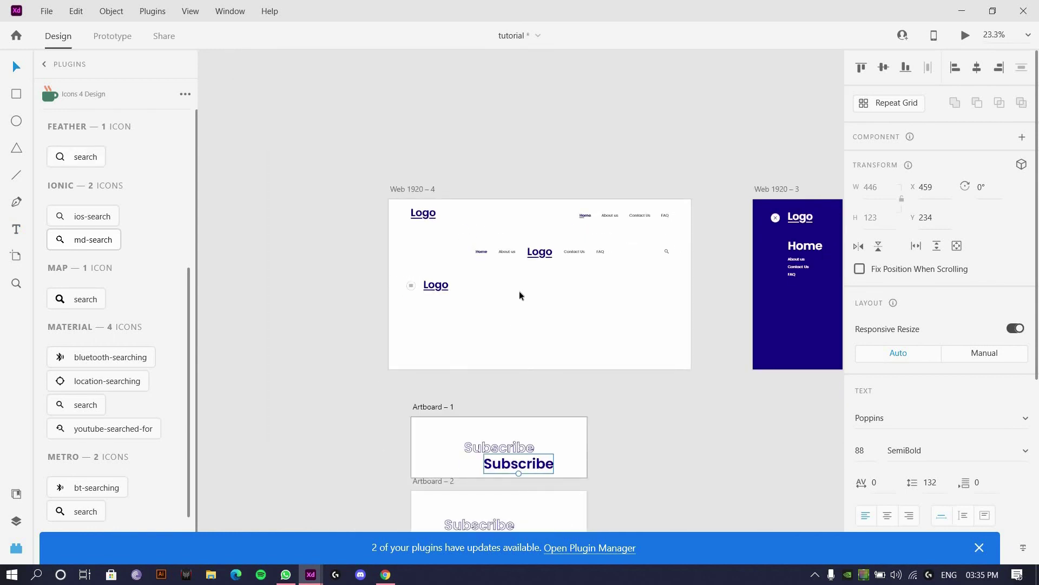